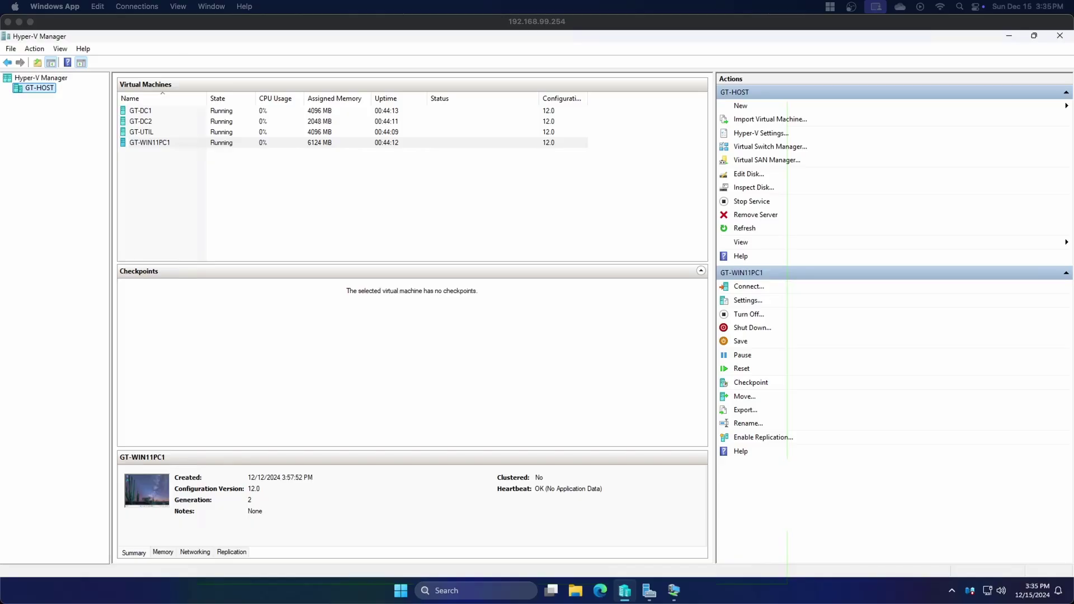
Connect to the GT-WIN11PC1 virtual machine
left_click(168, 143)
right_click(166, 142)
left_click(183, 149)
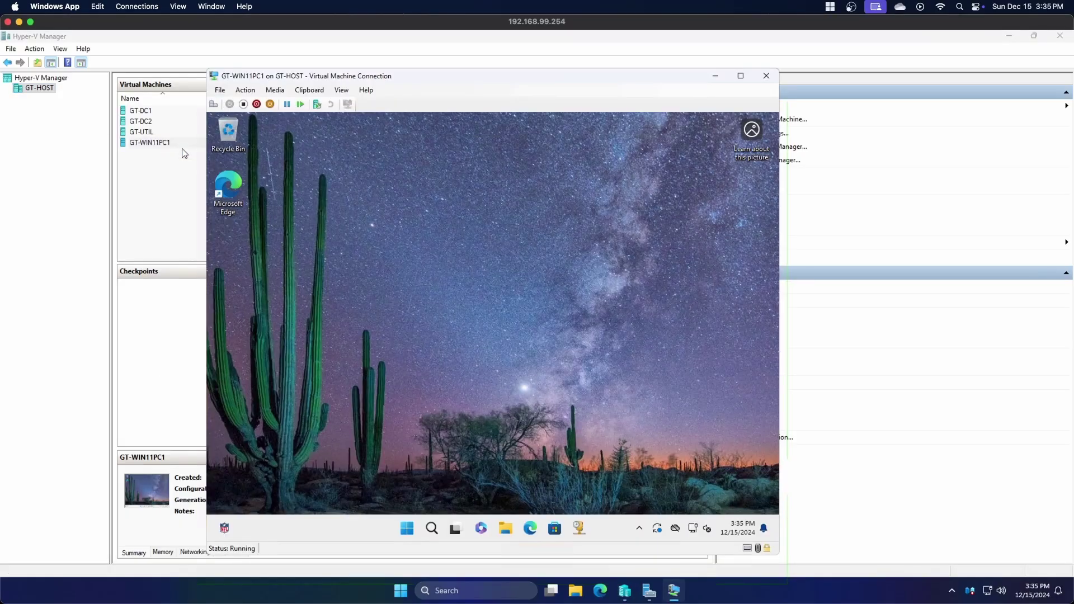
Launch Group Policy Management from Windows Tools via Start, and bring up its taskbar menu
left_click(410, 529)
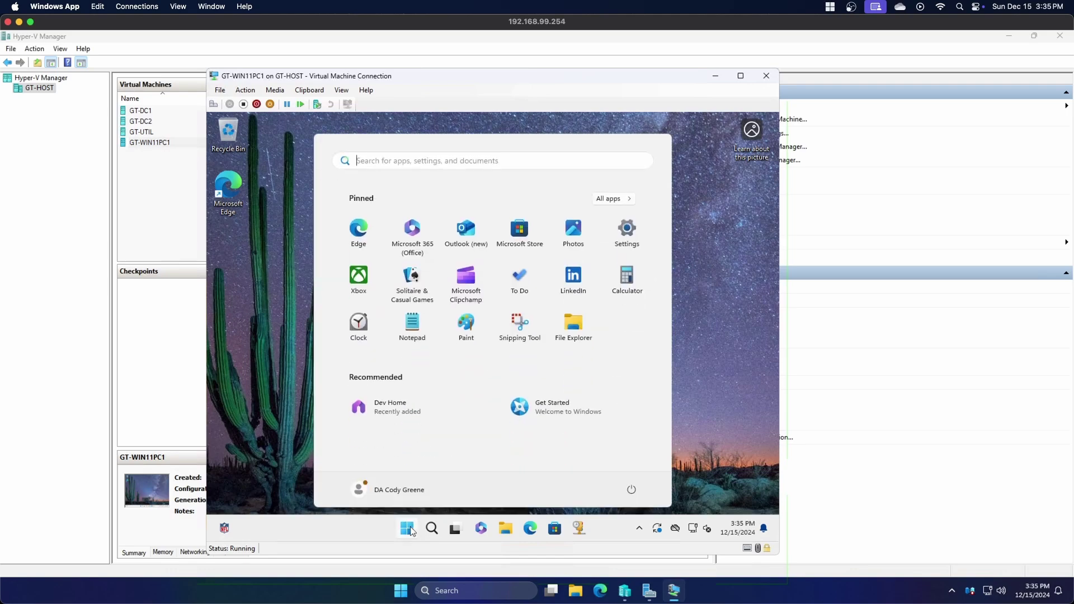
type("w")
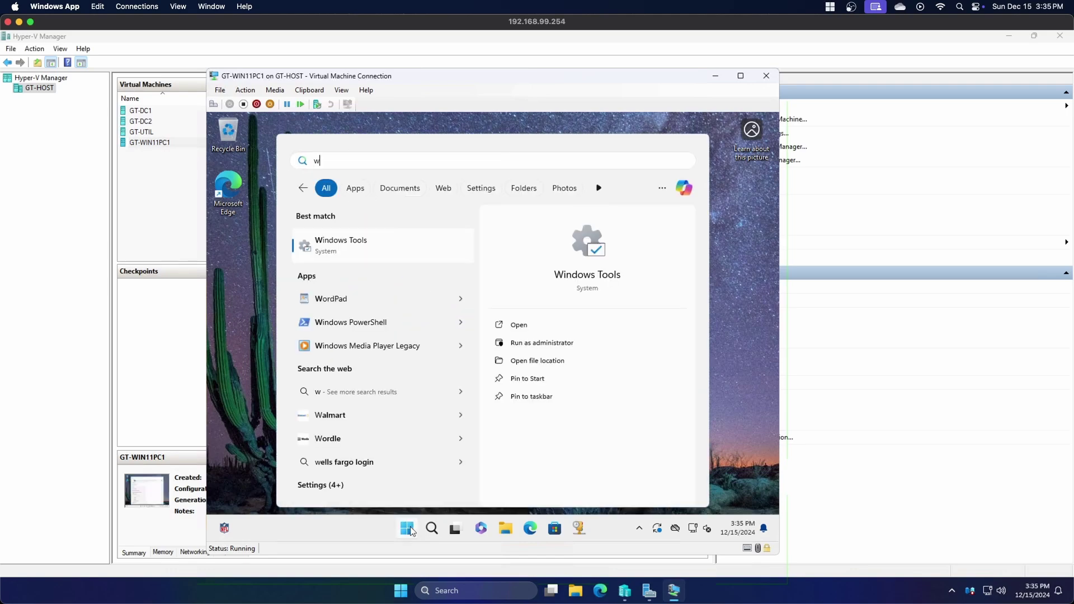
left_click(351, 245)
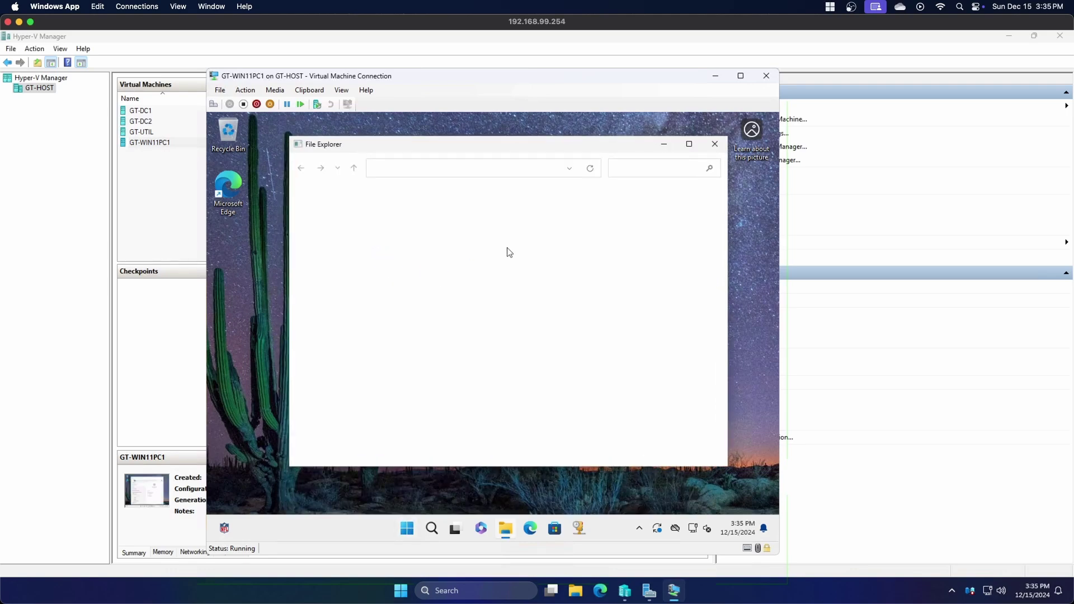
scroll(455, 302, "down", 3)
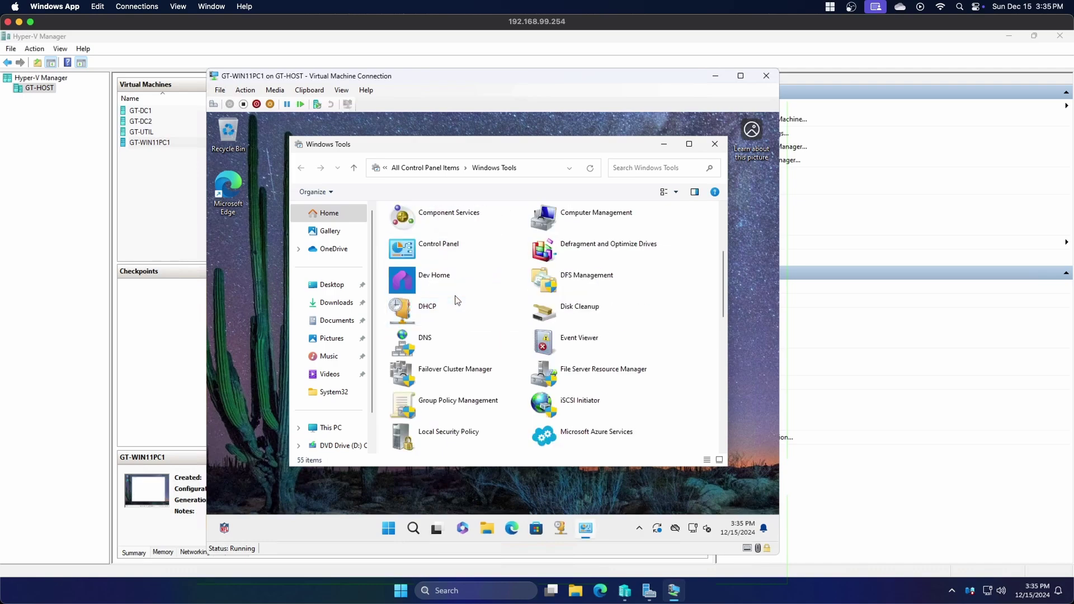
double_click(455, 407)
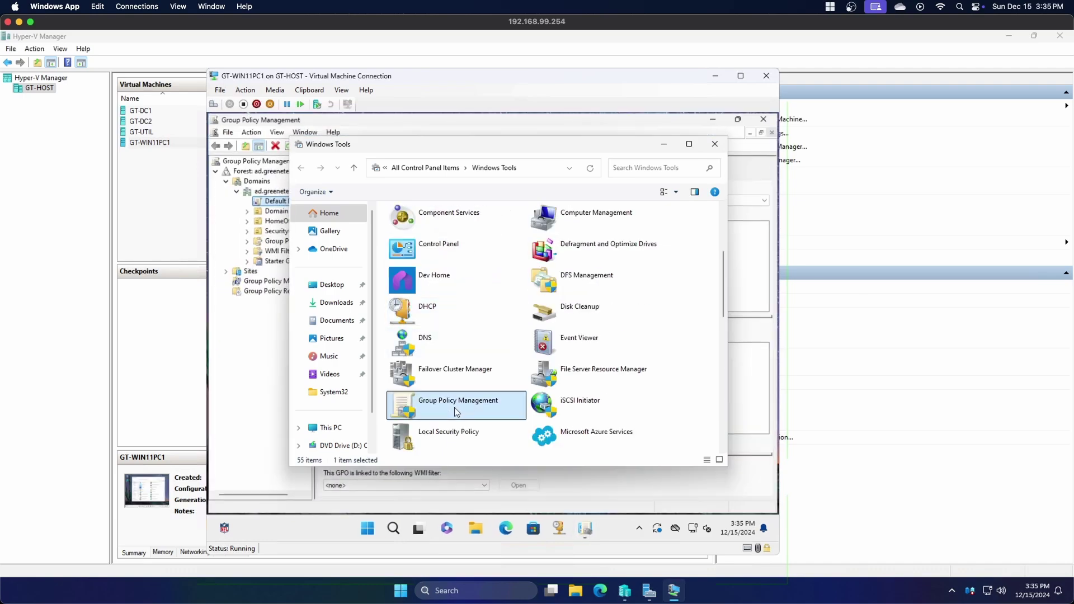
left_click(270, 404)
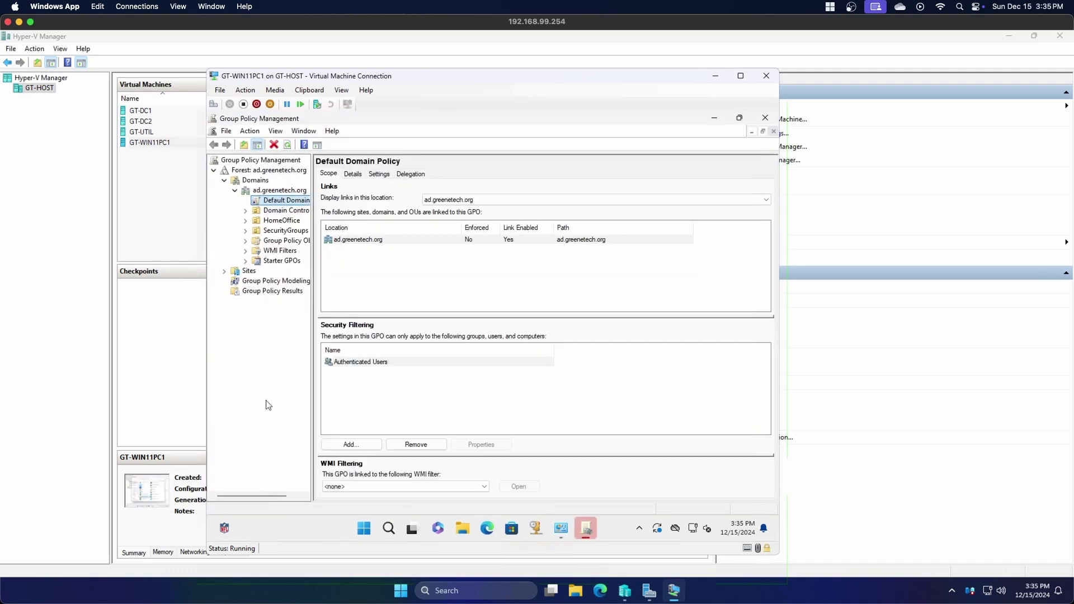
right_click(587, 534)
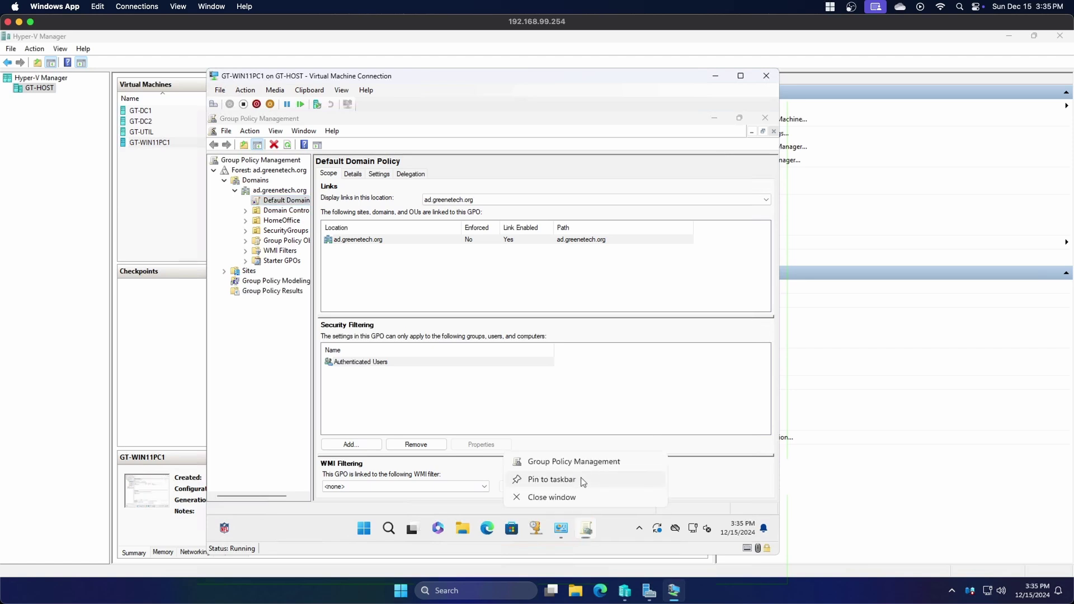
Pin Group Policy Management to the taskbar, then view ad.greenetech.org's Default Domain Policy settings
left_click(581, 479)
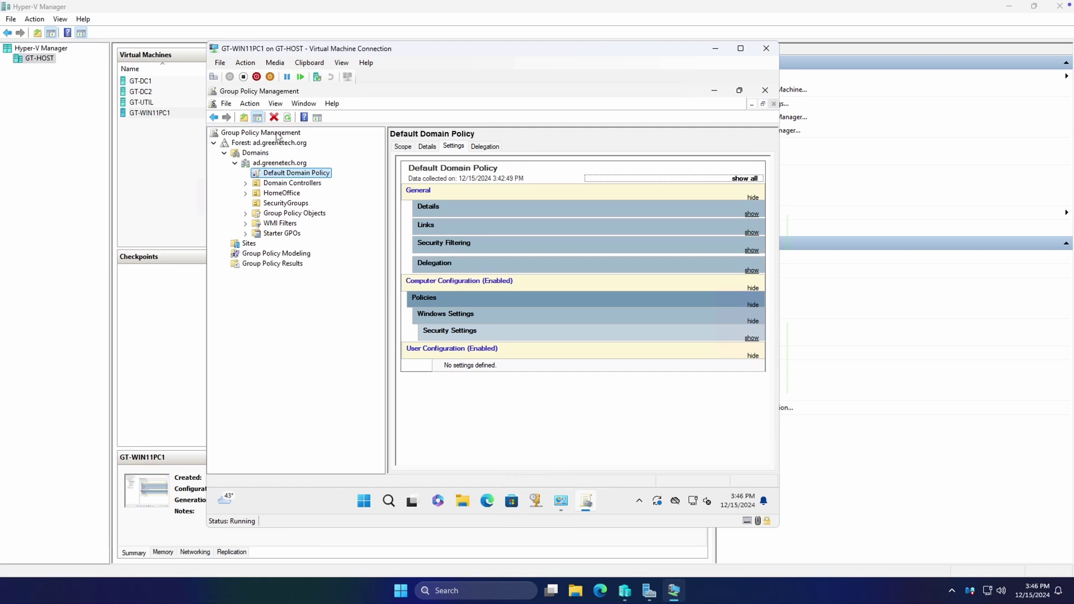
left_click(256, 153)
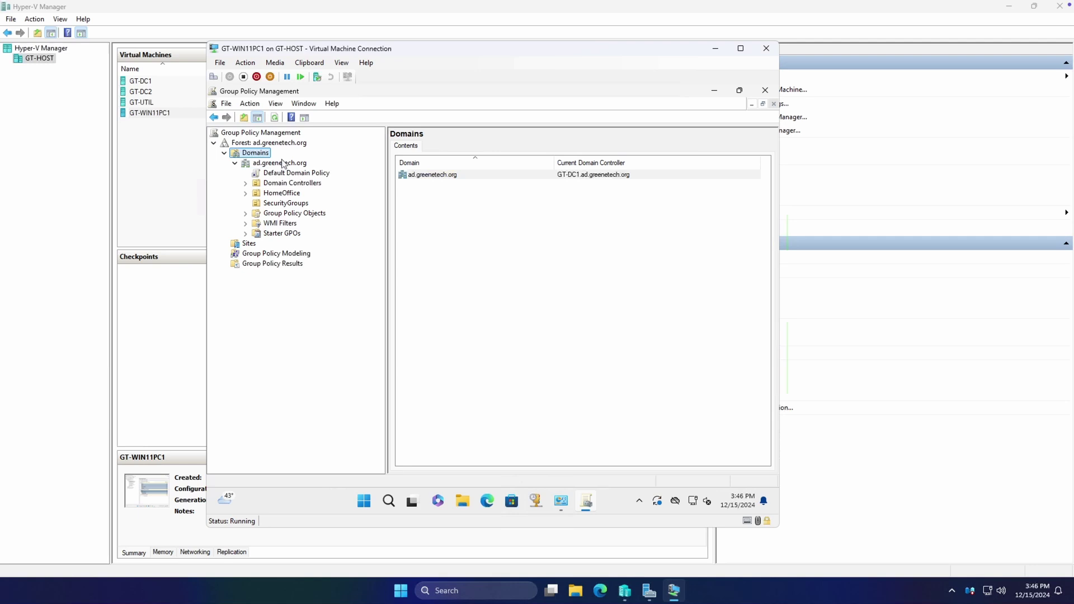
left_click(282, 163)
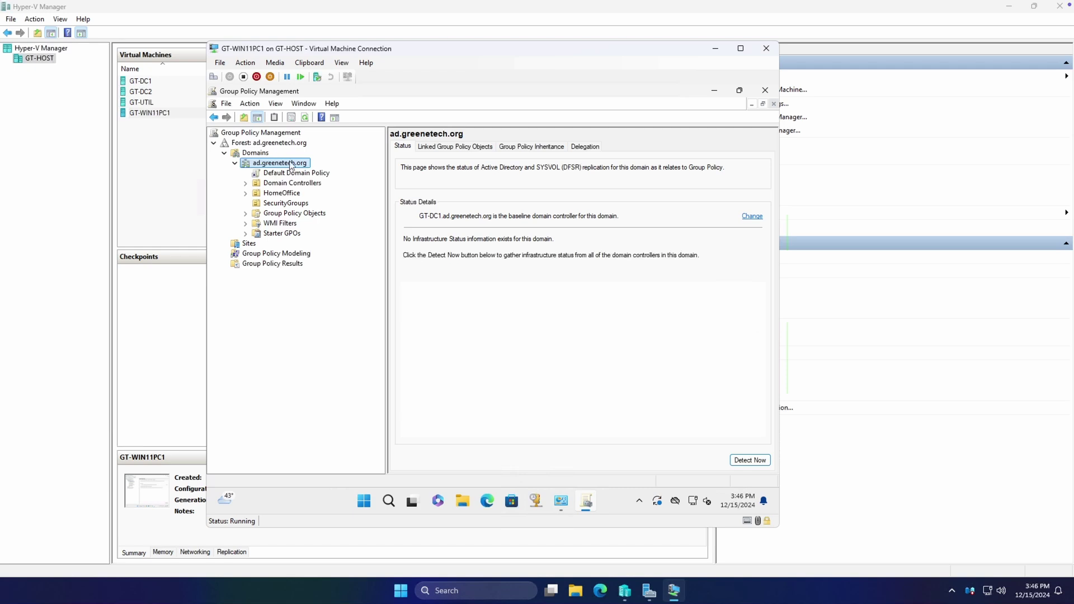
left_click(297, 177)
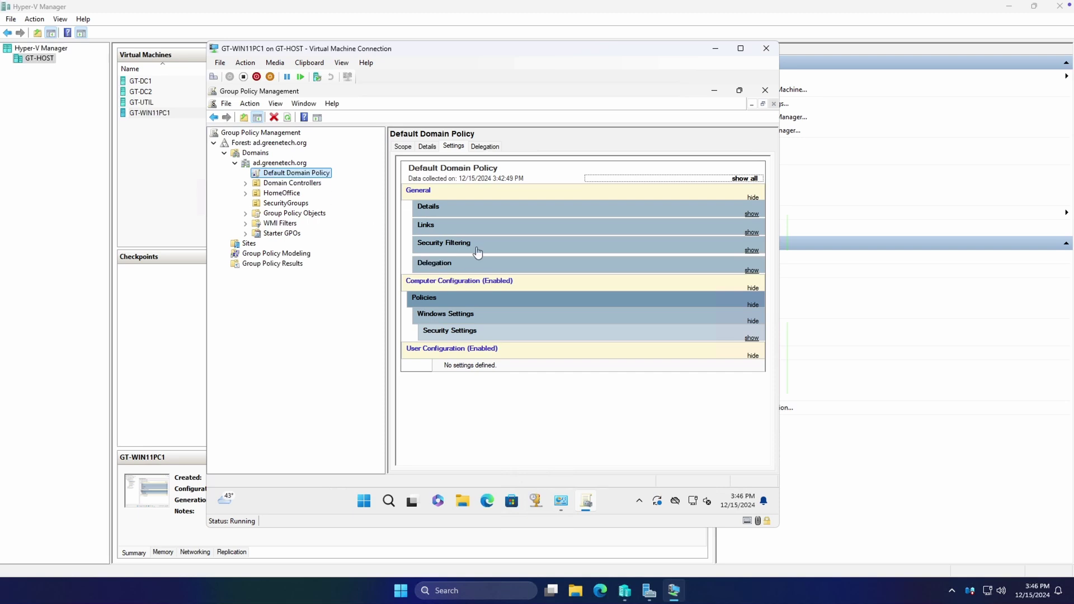
Expand Windows Settings > Security Settings and show the Password, Account Lockout and Kerberos policies
left_click(496, 320)
left_click(496, 319)
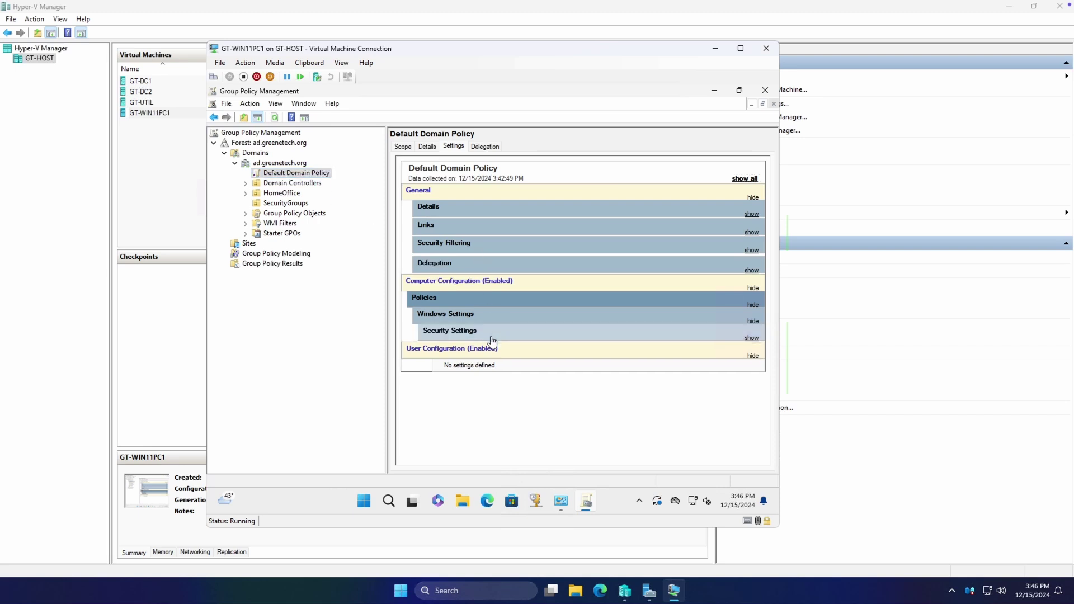
left_click(497, 334)
left_click(526, 347)
scroll(526, 347, "down", 3)
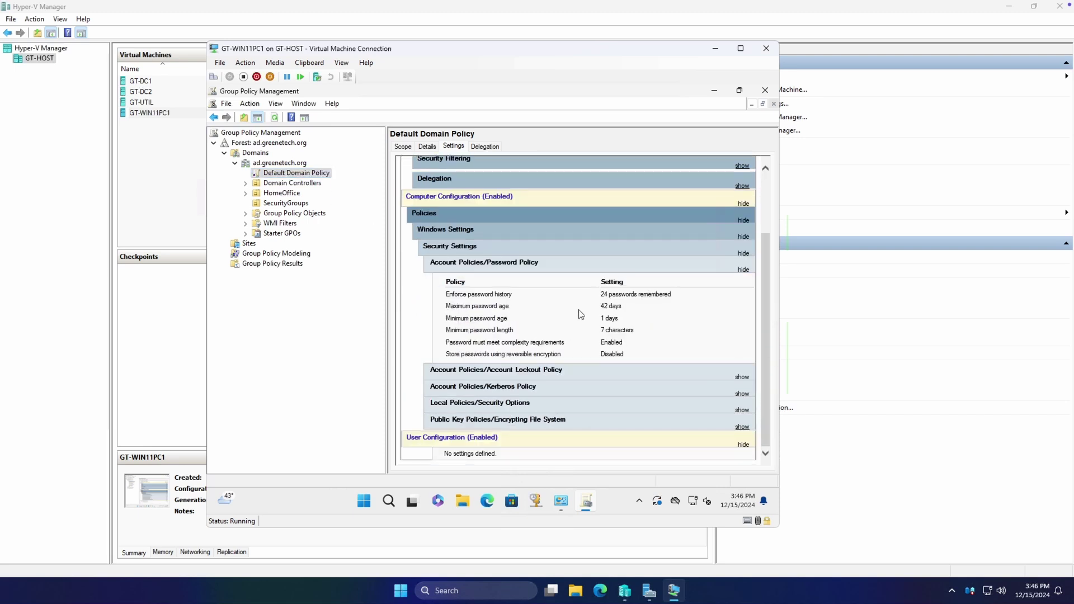
left_click(538, 371)
scroll(547, 329, "down", 1)
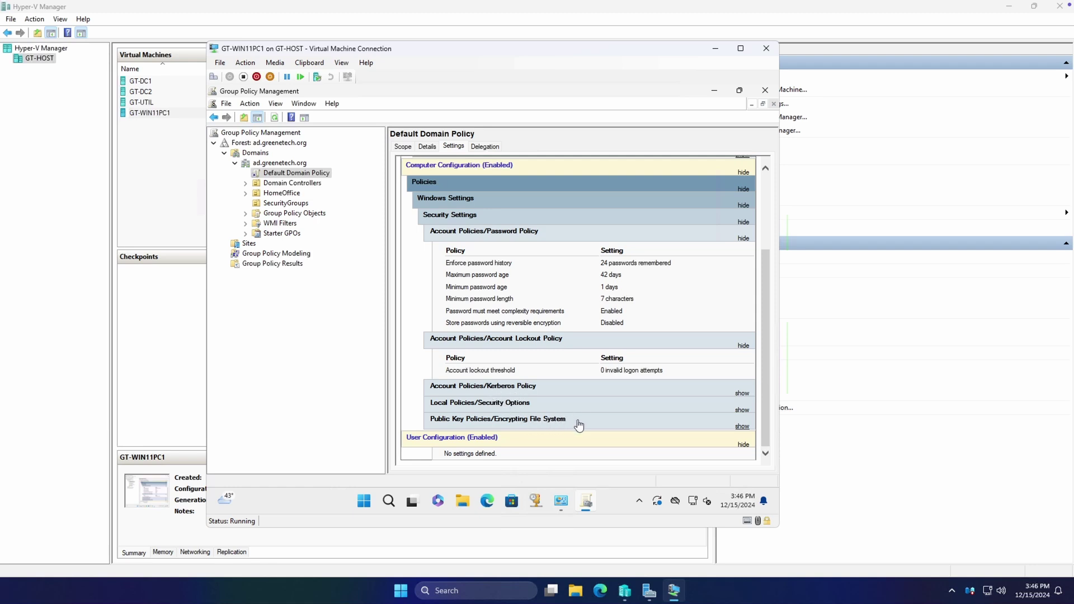
left_click(541, 394)
scroll(548, 398, "down", 2)
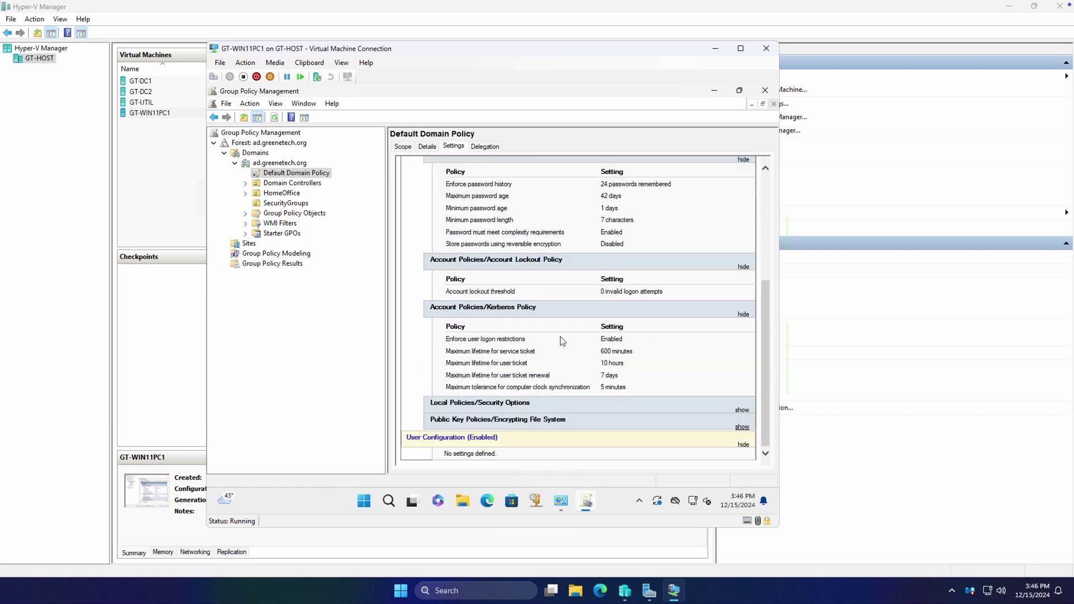
left_click(524, 310)
scroll(569, 377, "up", 1)
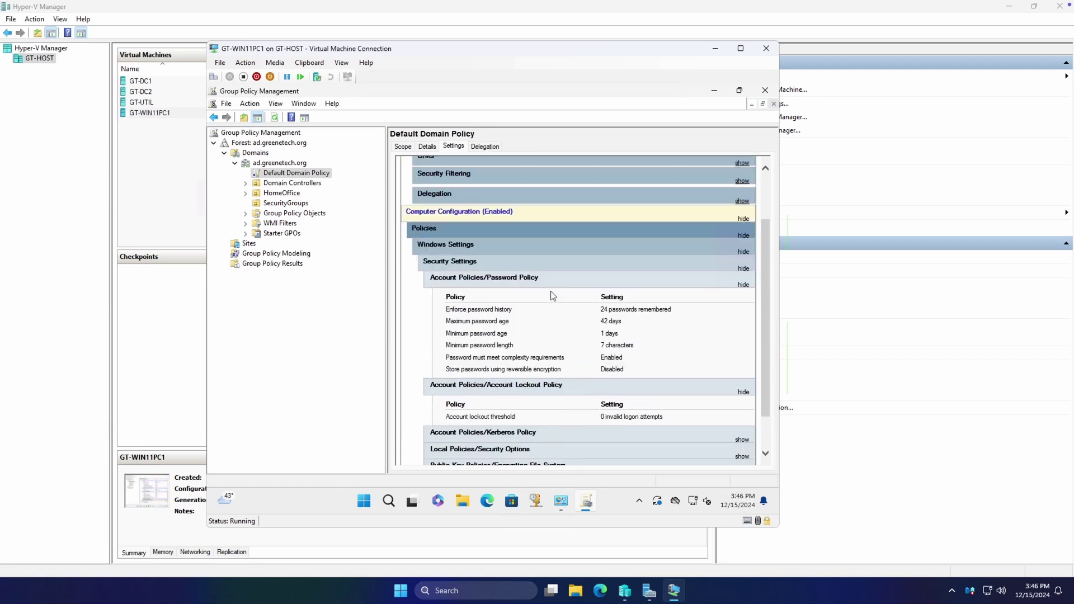
scroll(565, 325, "down", 1)
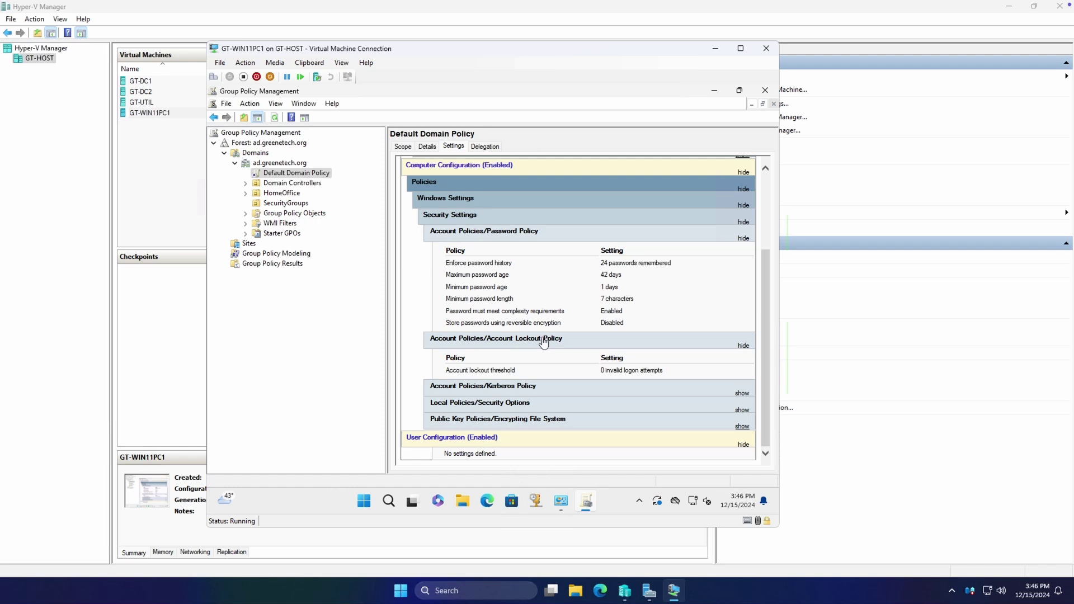
scroll(551, 343, "up", 1)
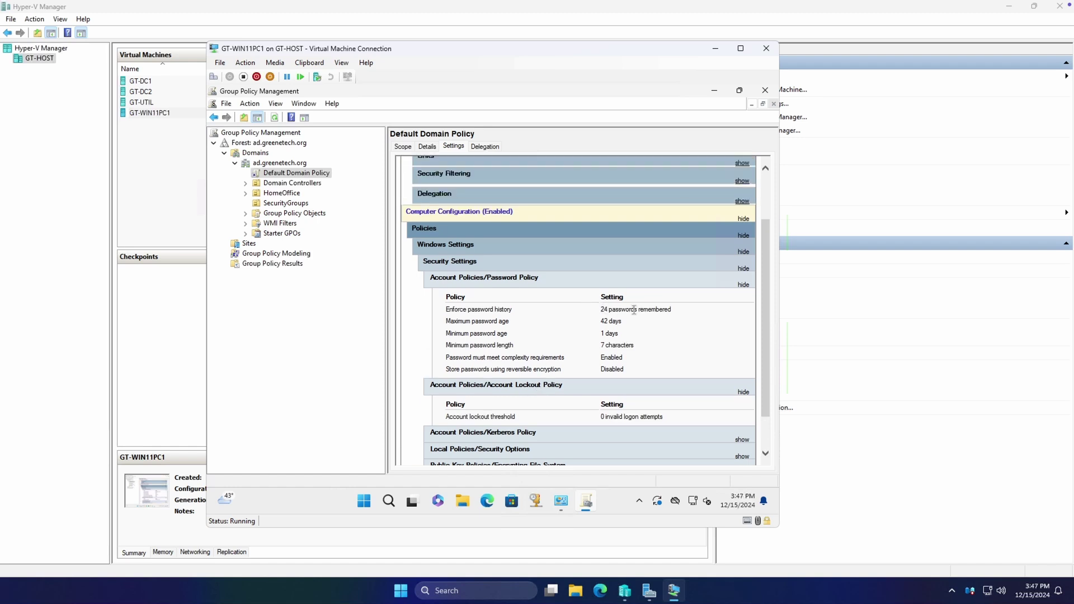
scroll(626, 302, "down", 1)
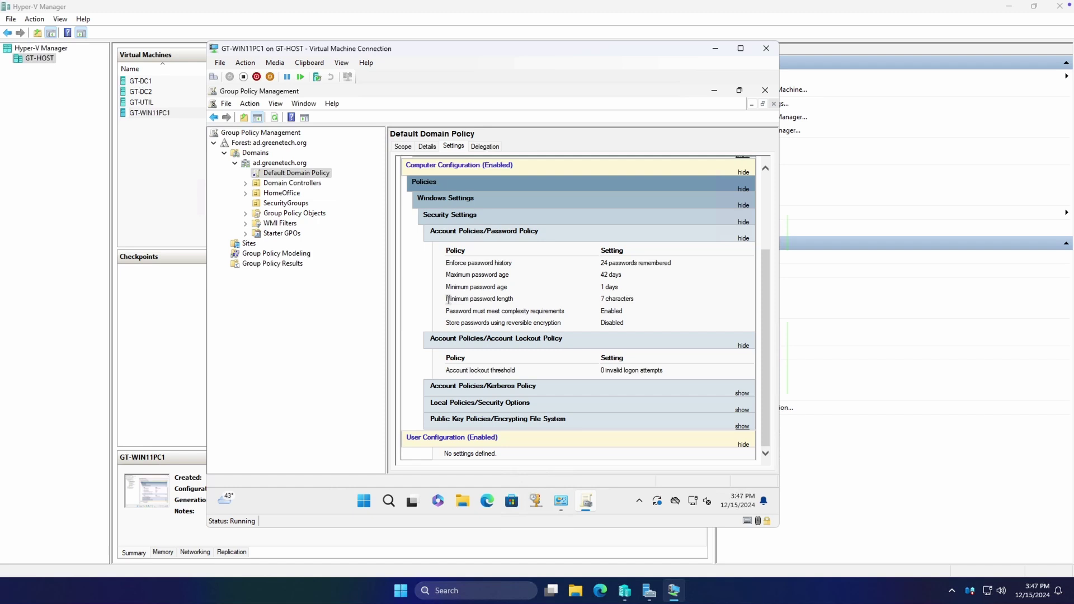
Highlight the minimum password length and complexity rows, then show the Kerberos Policy again
left_click_drag(446, 298, 564, 308)
left_click(496, 287)
left_click(324, 177)
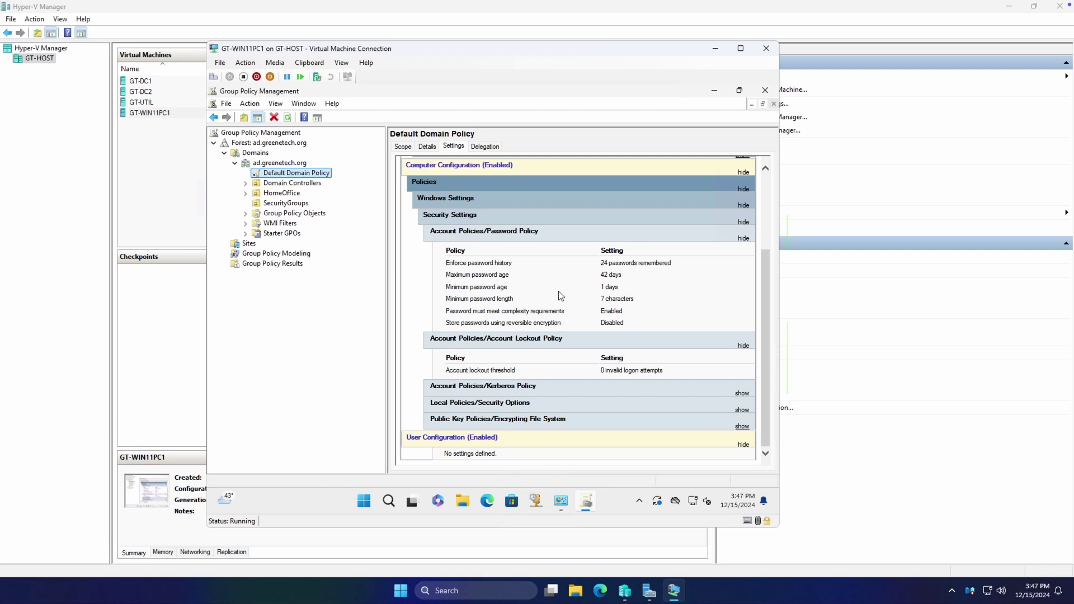
scroll(566, 311, "up", 4)
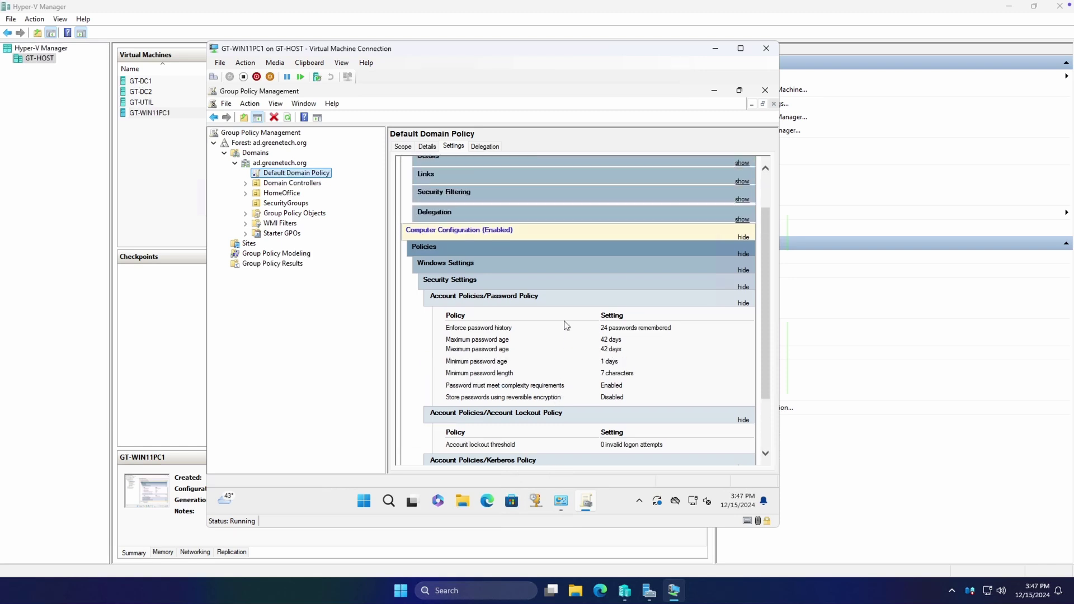
scroll(565, 302, "down", 4)
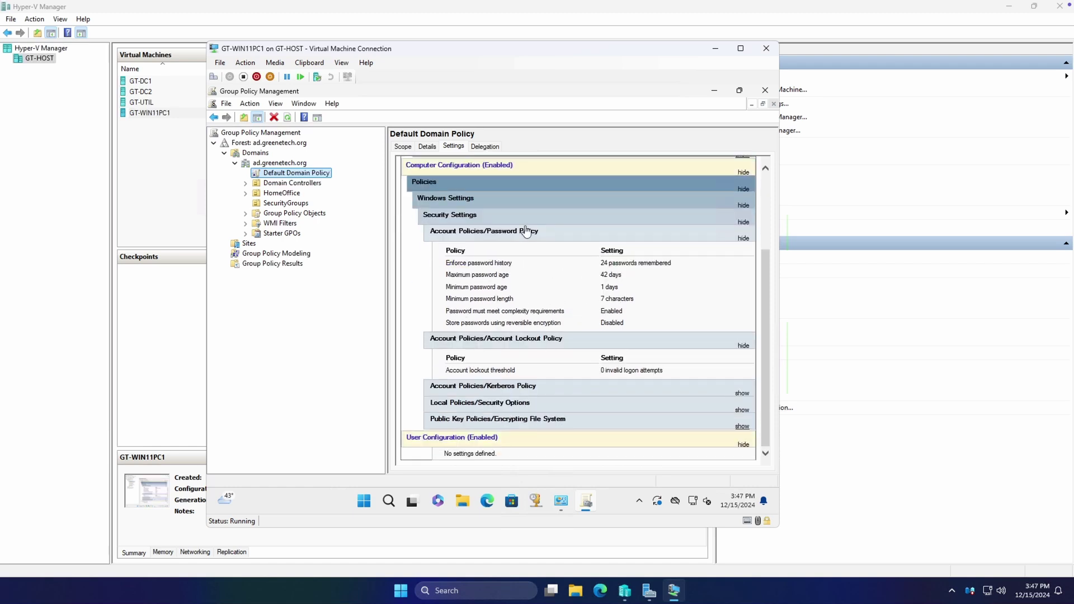
left_click(526, 387)
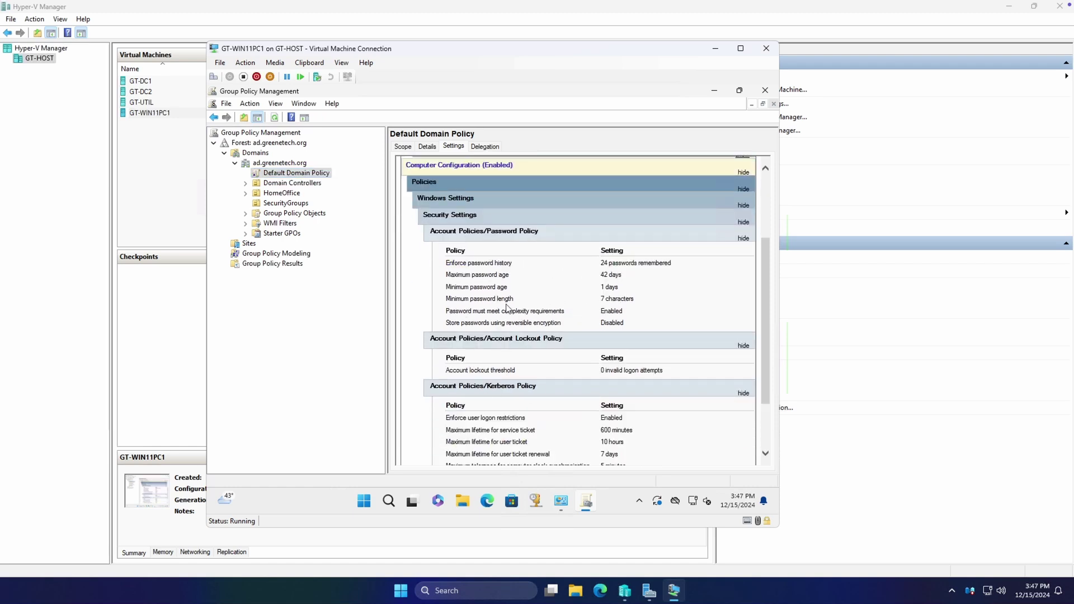
left_click(311, 175)
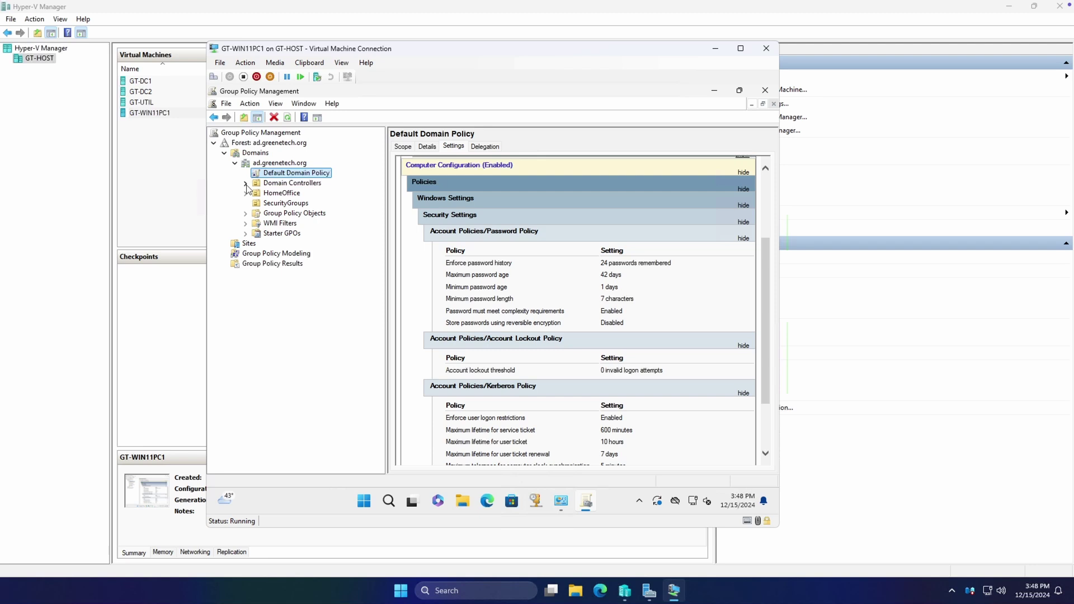
Open the Default Domain Controllers Policy report and show its User Rights Assignment settings
left_click(245, 183)
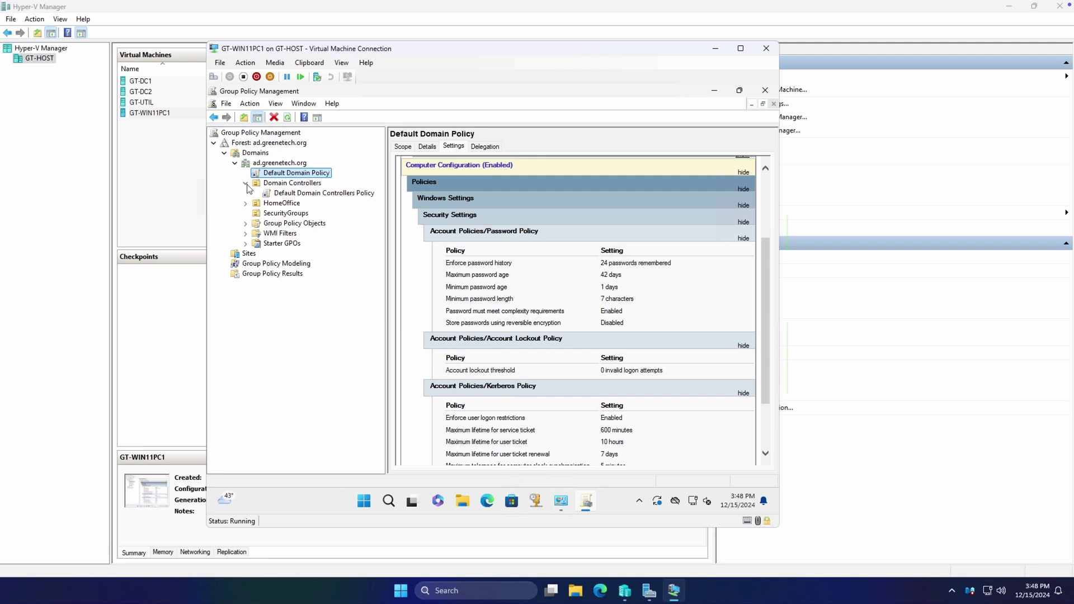
left_click(313, 194)
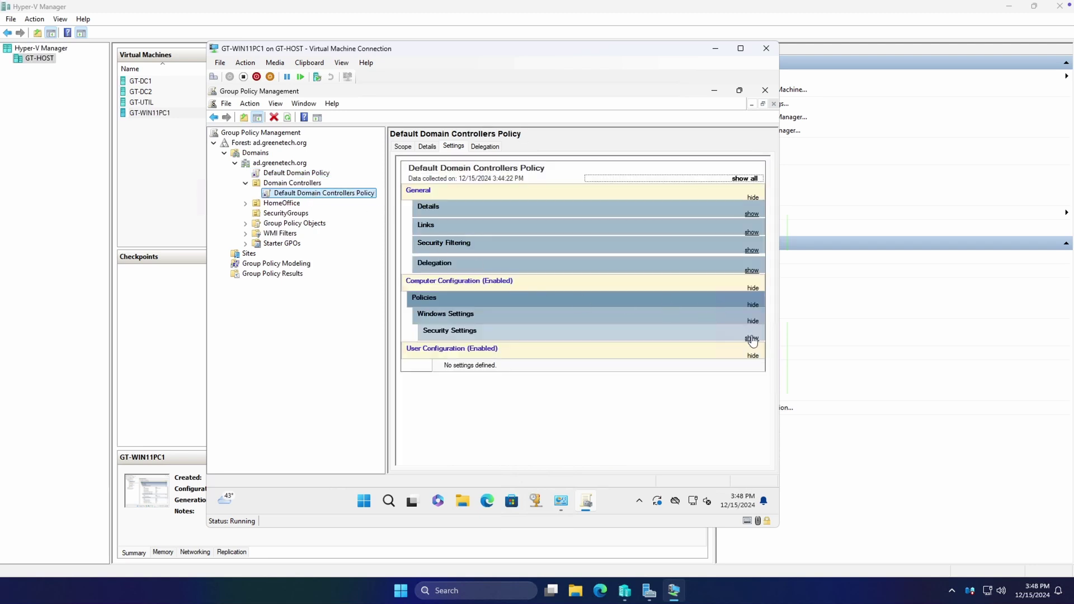
left_click(751, 338)
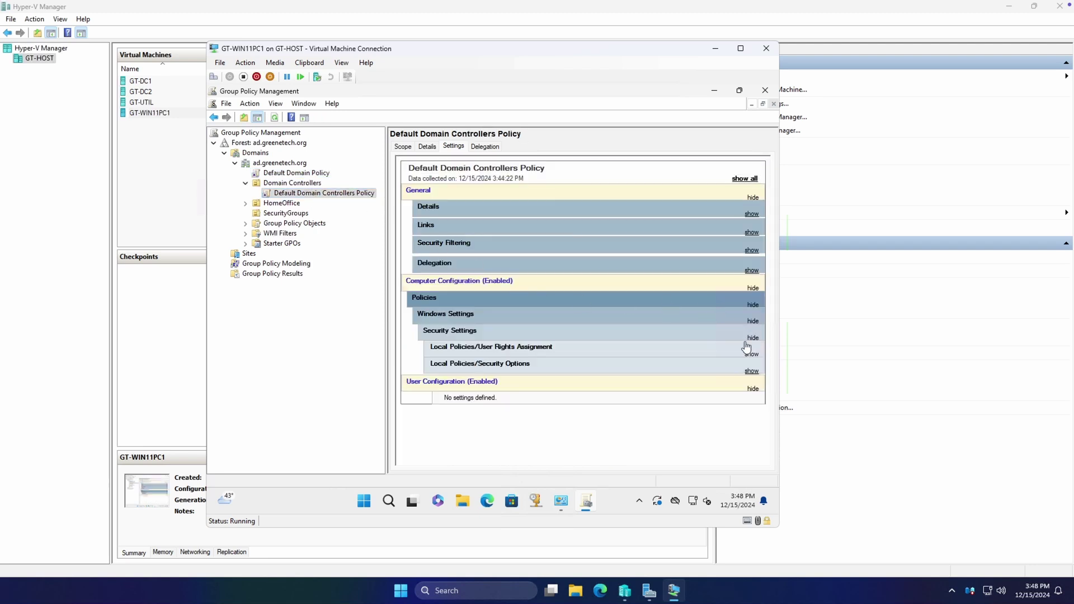
left_click(646, 352)
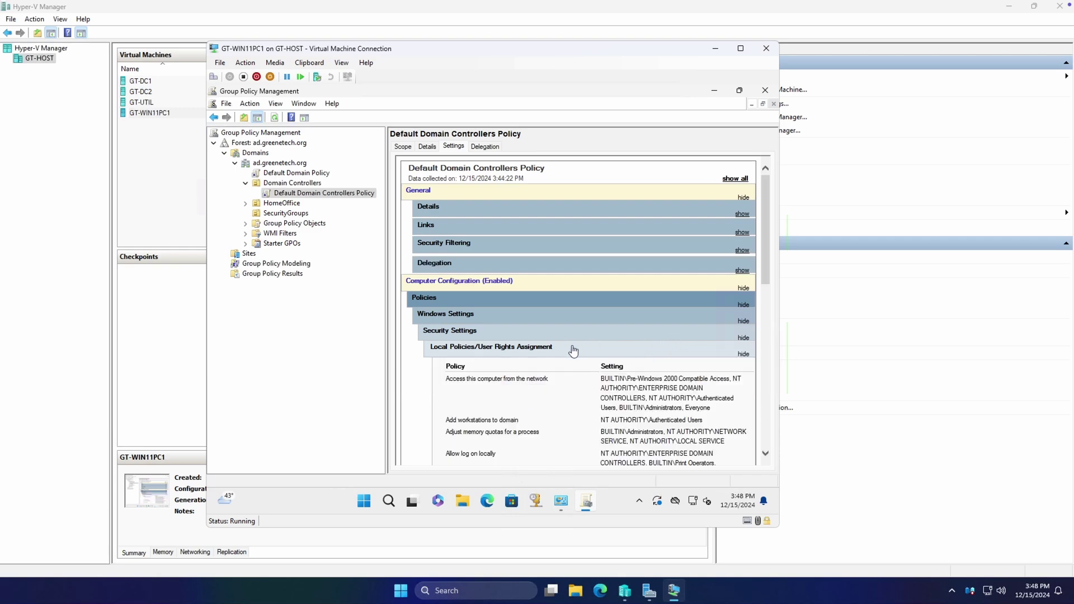
scroll(622, 348, "down", 3)
scroll(632, 326, "up", 3)
Re-expand Security Settings and scroll through the User Rights Assignment table, e.g. Allow log on locally
left_click(500, 334)
left_click(500, 334)
left_click(502, 321)
left_click(517, 320)
scroll(518, 320, "down", 4)
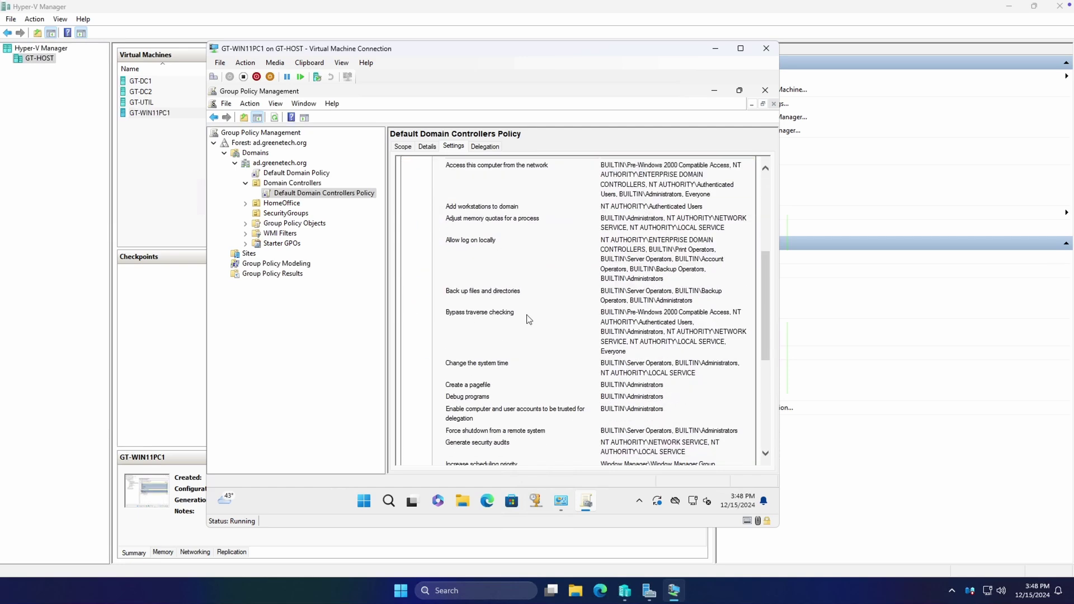
scroll(568, 321, "down", 4)
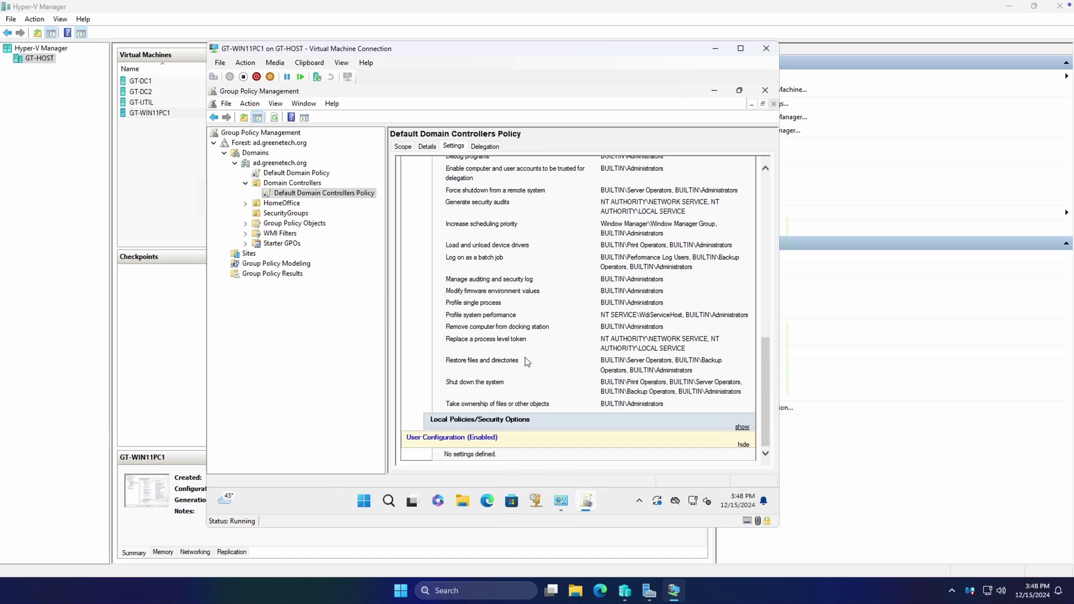
scroll(580, 370, "up", 3)
scroll(582, 350, "up", 3)
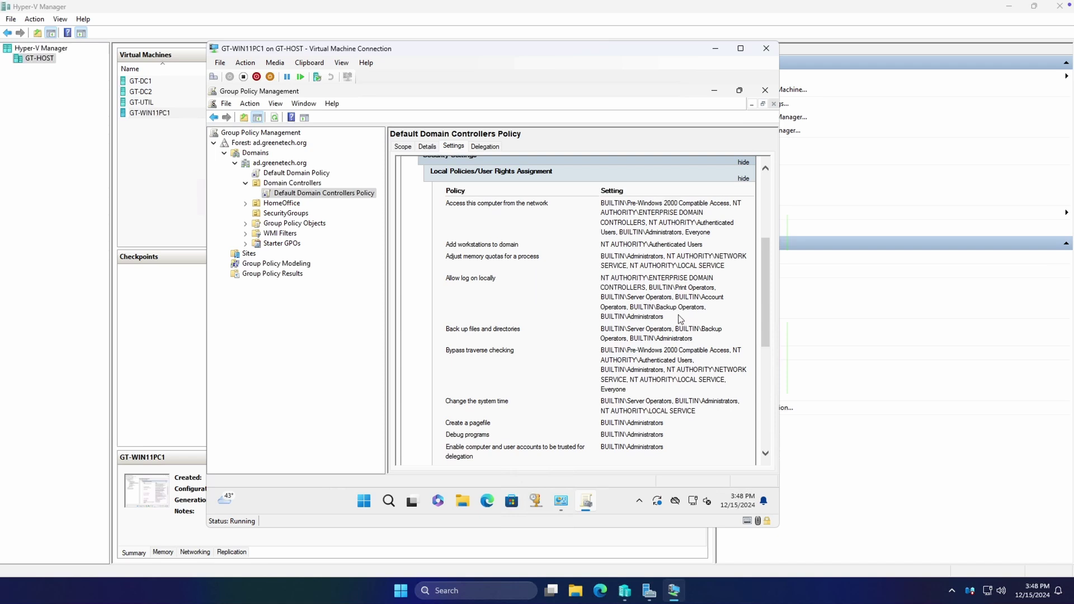
Expand HomeOffice, check its Users and Computers OUs, and return to its empty linked GPO list
left_click(247, 204)
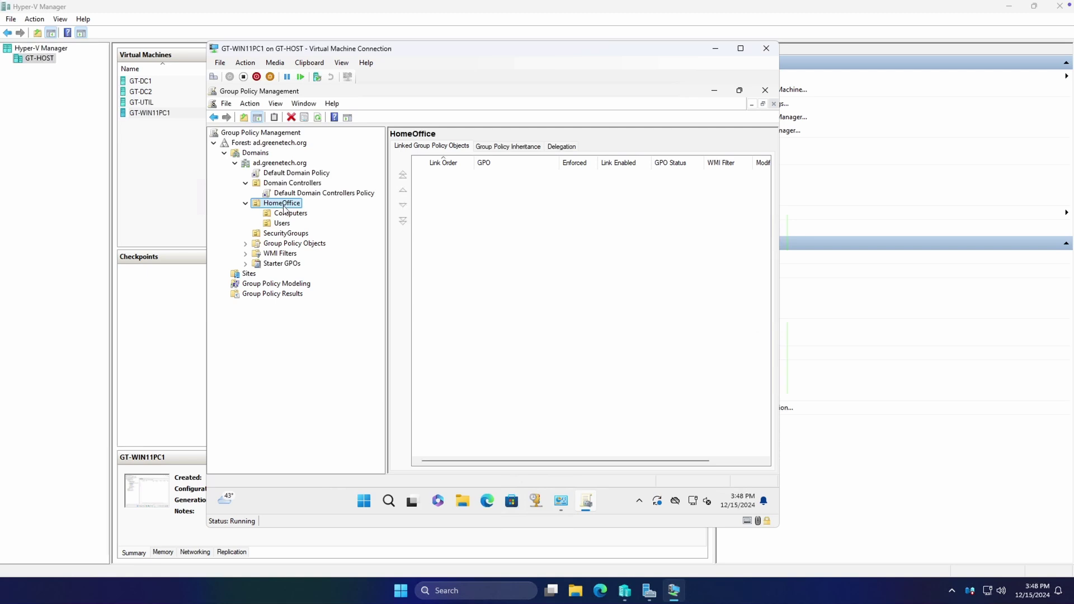
left_click(285, 223)
left_click(291, 214)
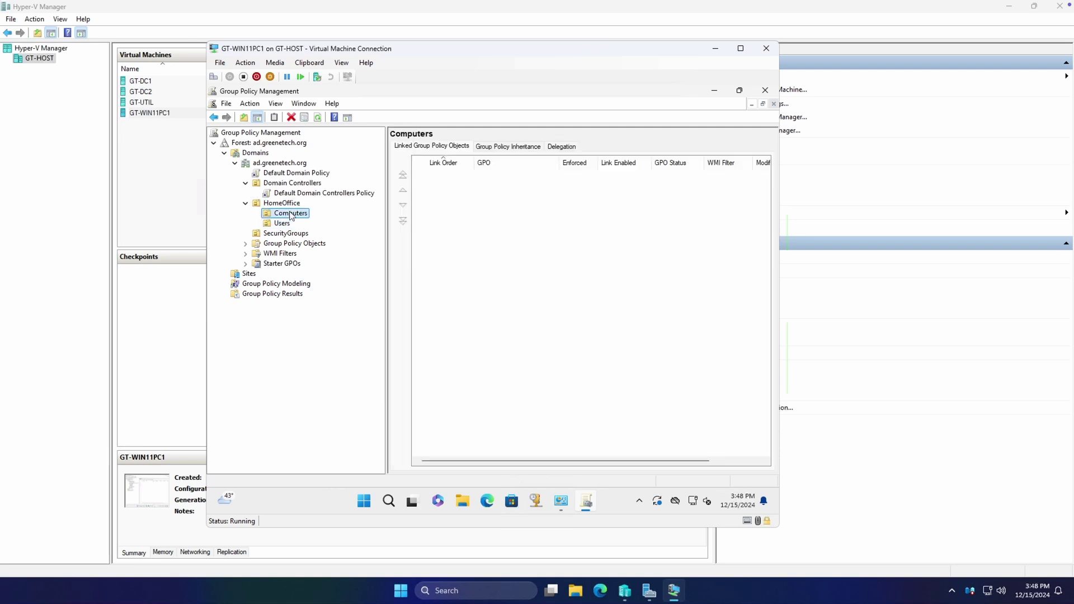
left_click(288, 205)
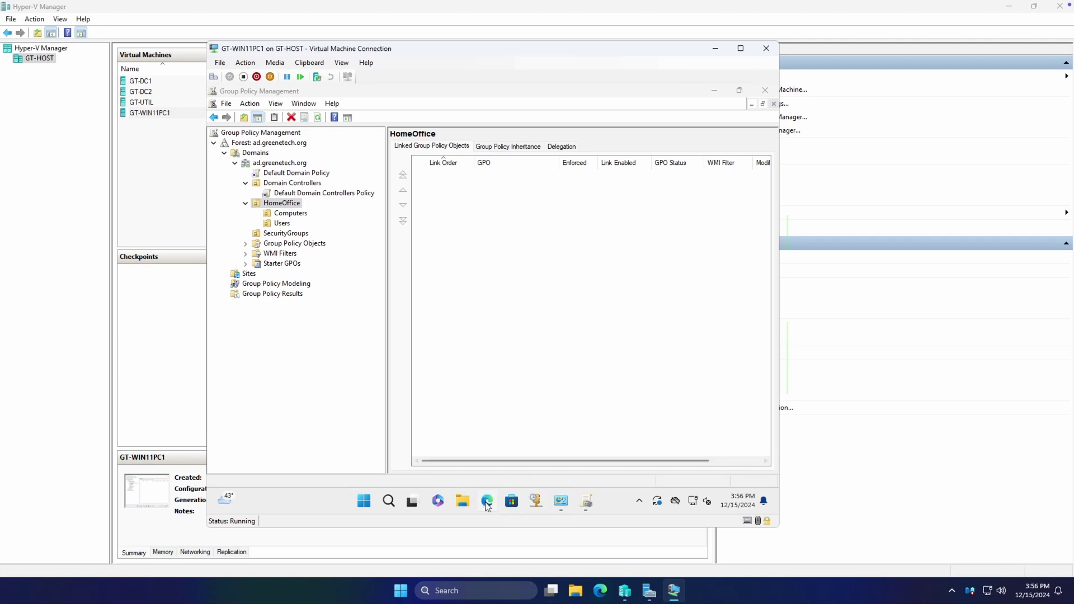
Search Edge for Windows 11 24H2 administrative templates and download the 14.1 MB .admx installer
left_click(487, 501)
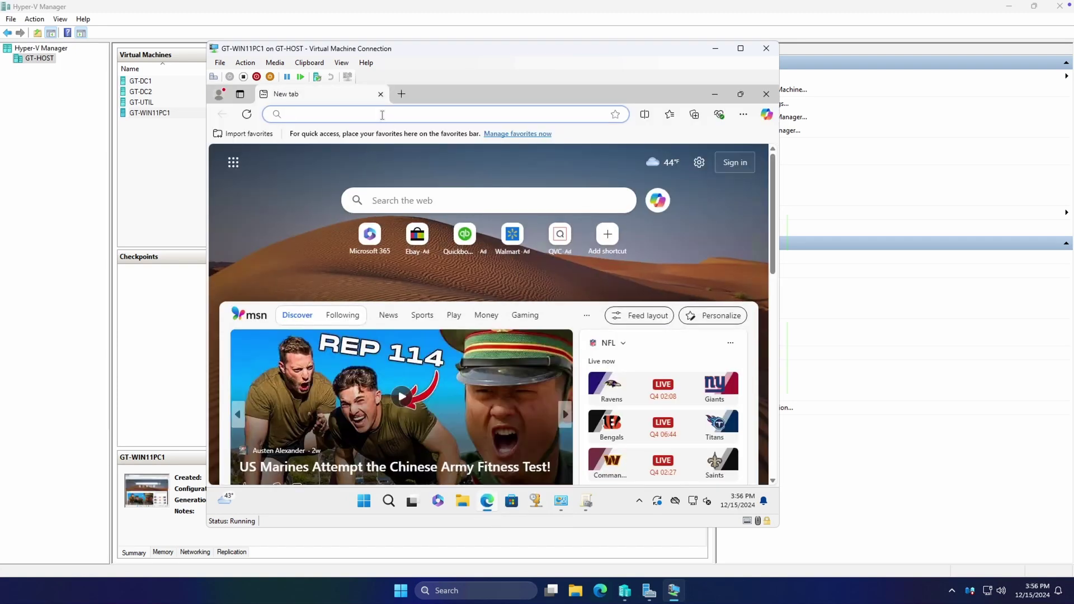
type("windows 11 24h2 administrative templates")
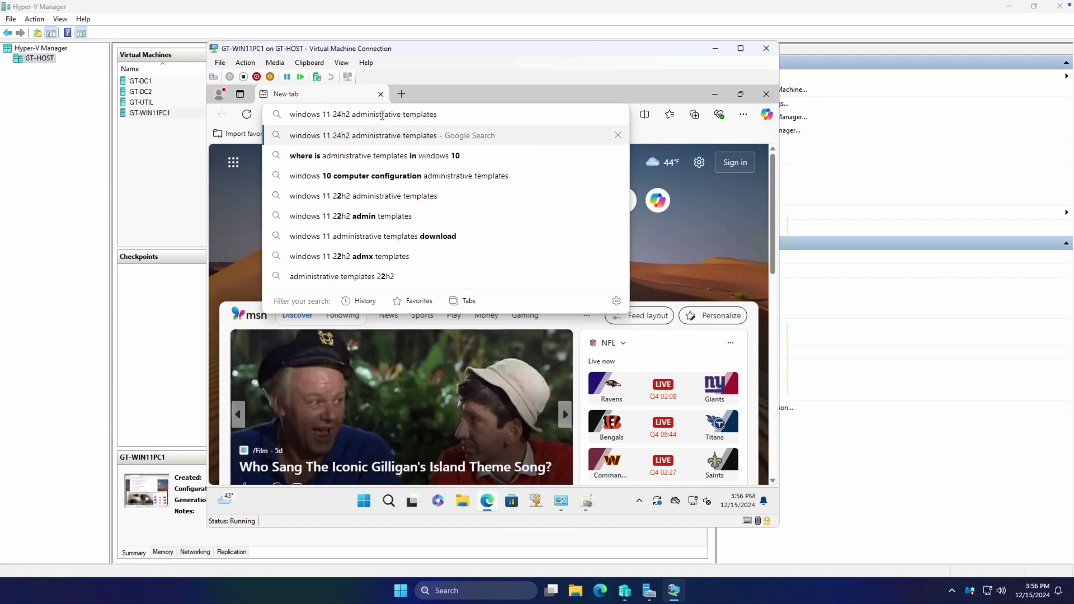
key("Return")
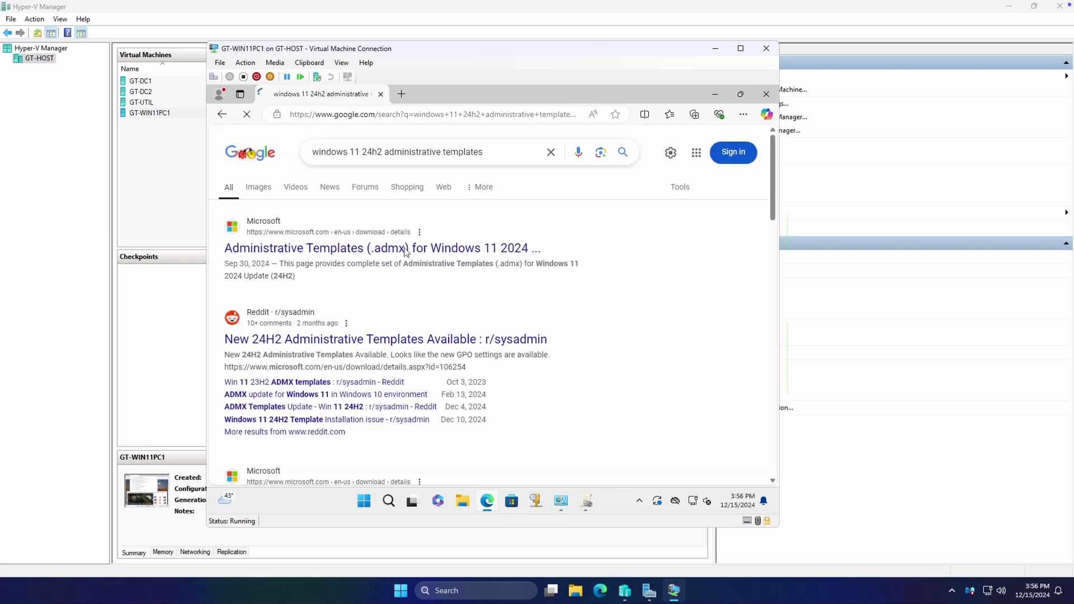
left_click(413, 248)
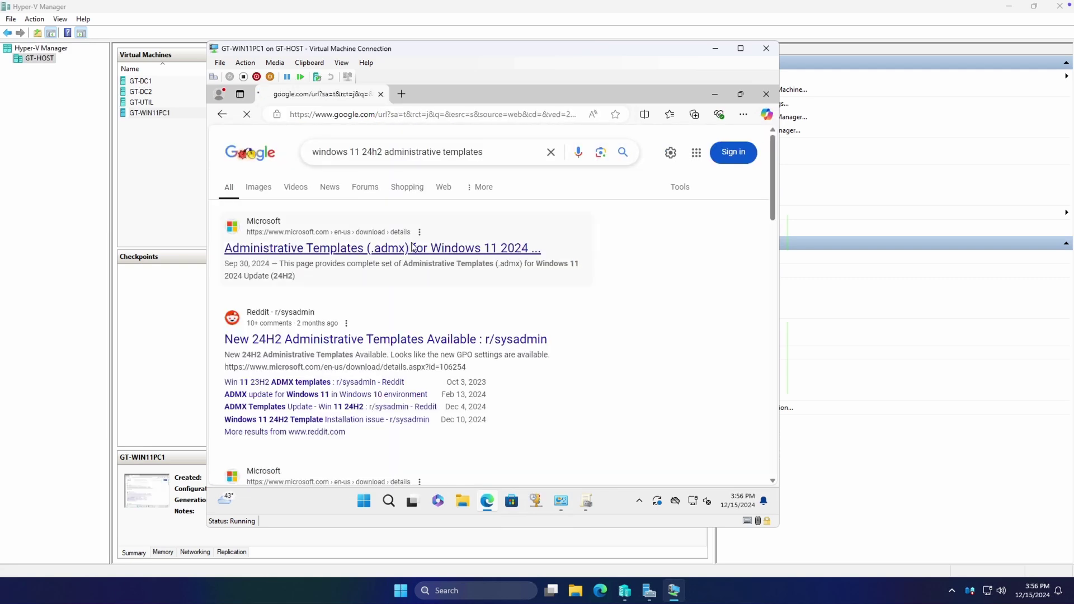
scroll(569, 372, "down", 2)
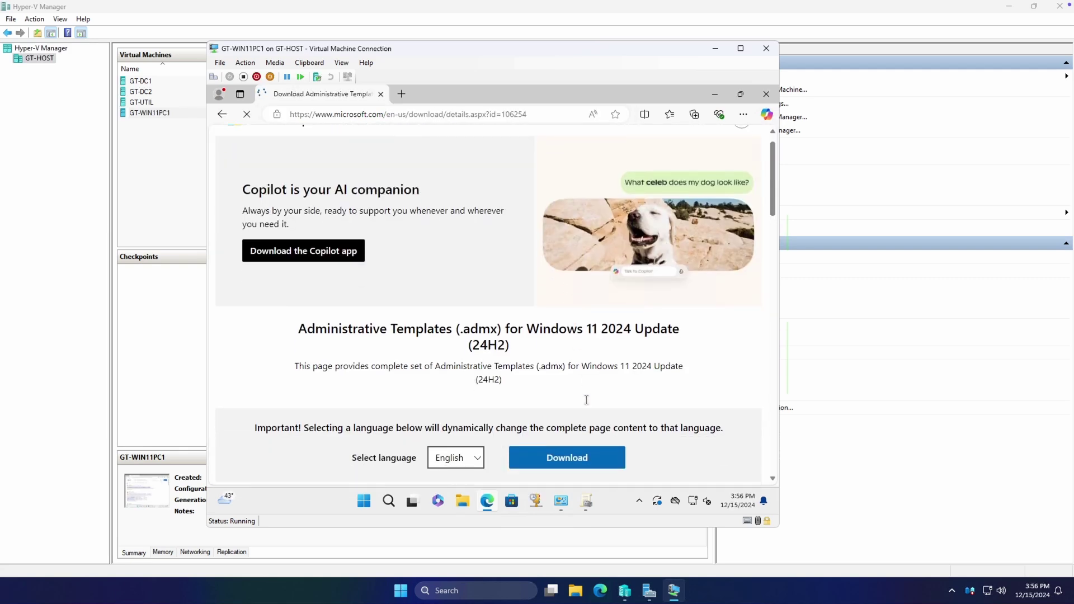
left_click(569, 368)
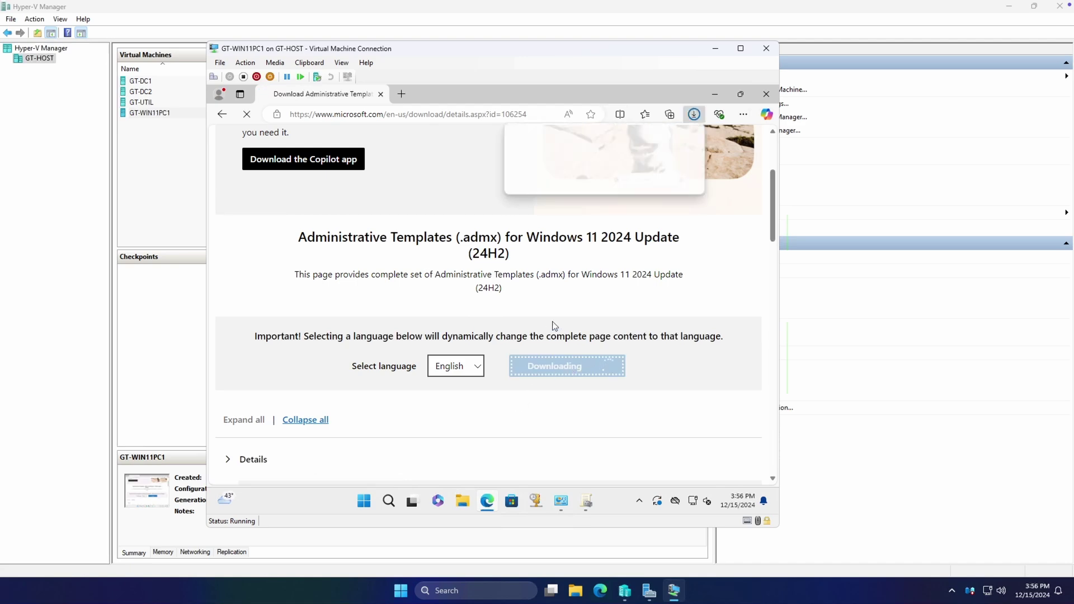
scroll(577, 280, "up", 2)
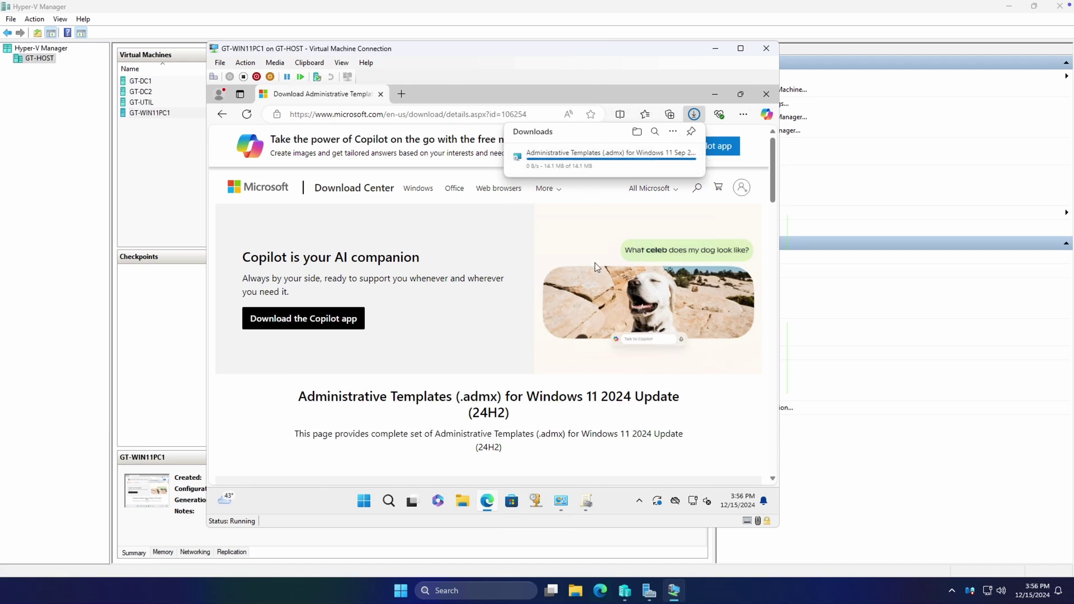
Run the Windows 11 Sep 2024 Update admx installer from Downloads, accepting the license and default location
left_click(469, 506)
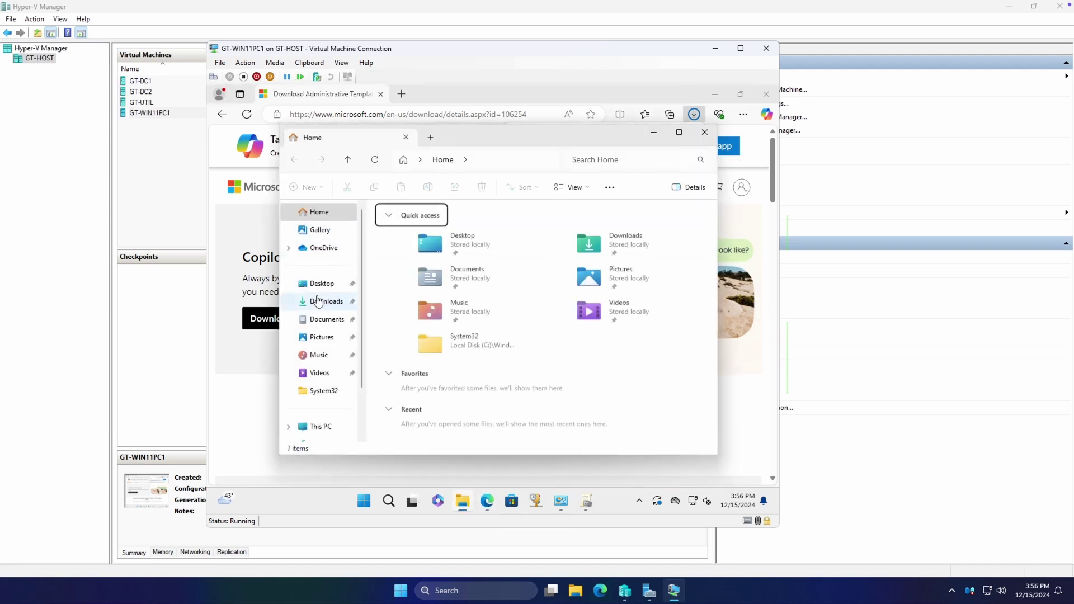
left_click(326, 302)
double_click(464, 240)
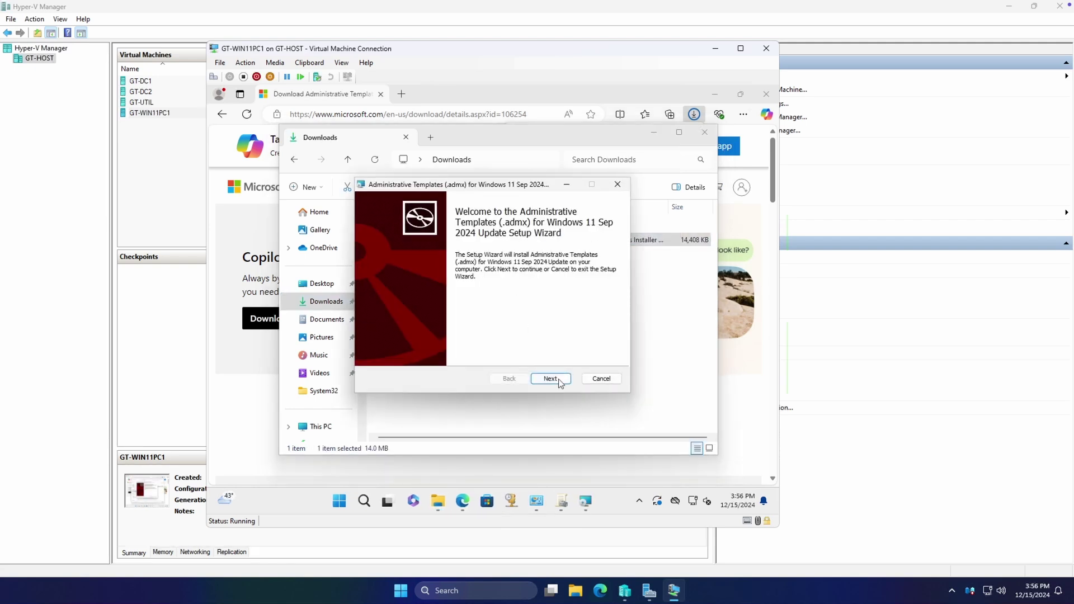
left_click(559, 379)
left_click(480, 355)
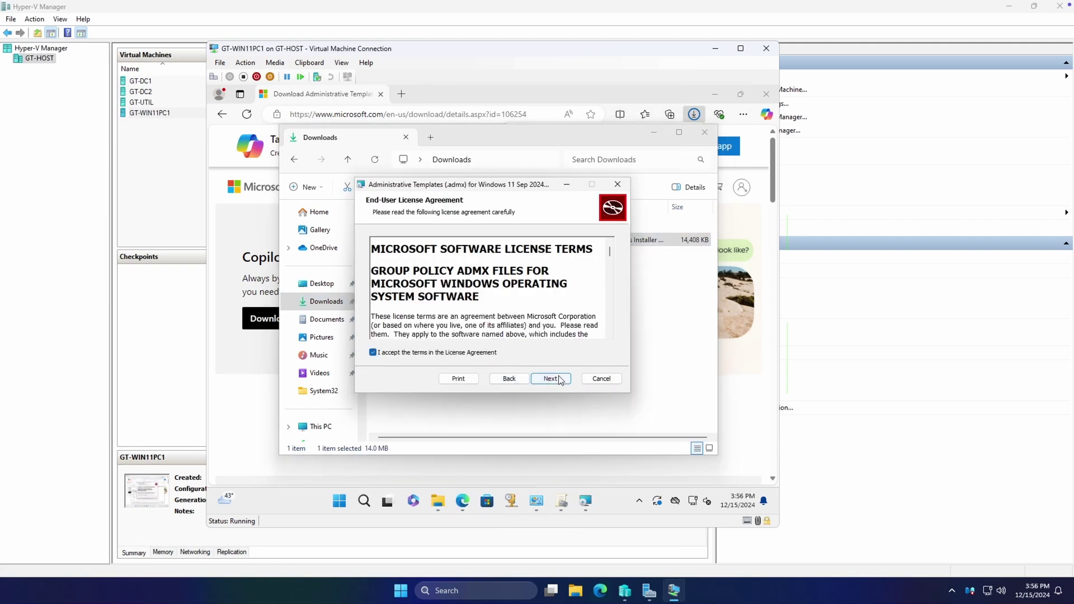
left_click(551, 379)
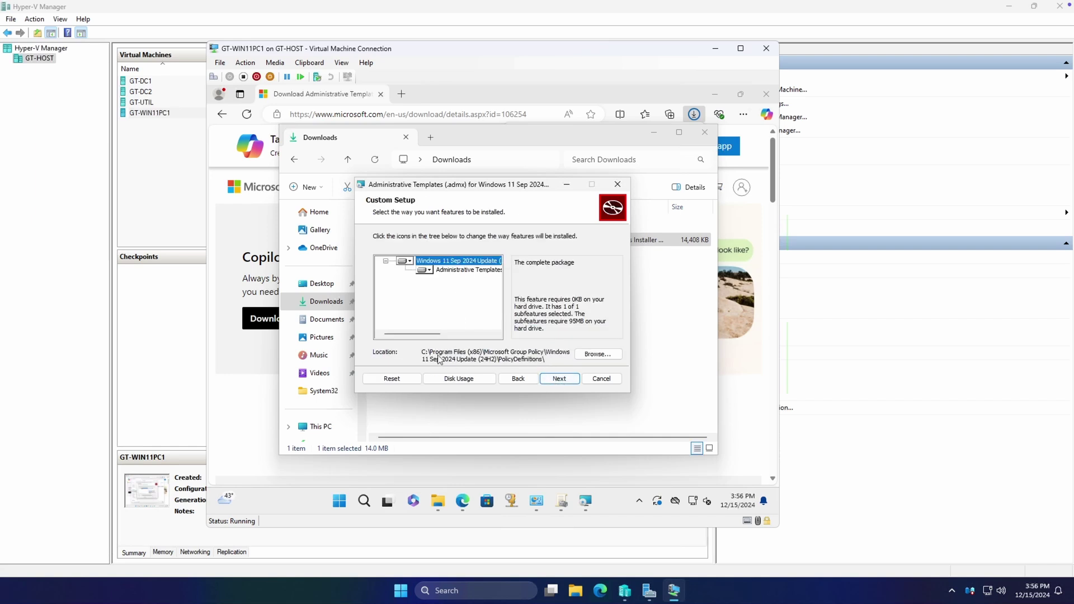
left_click(569, 382)
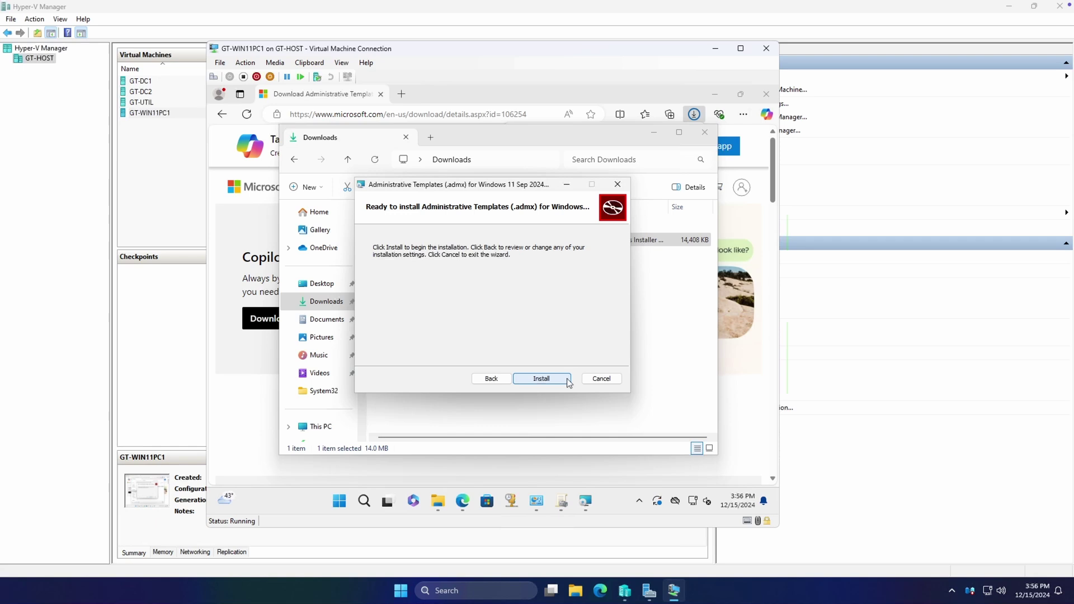
left_click(558, 384)
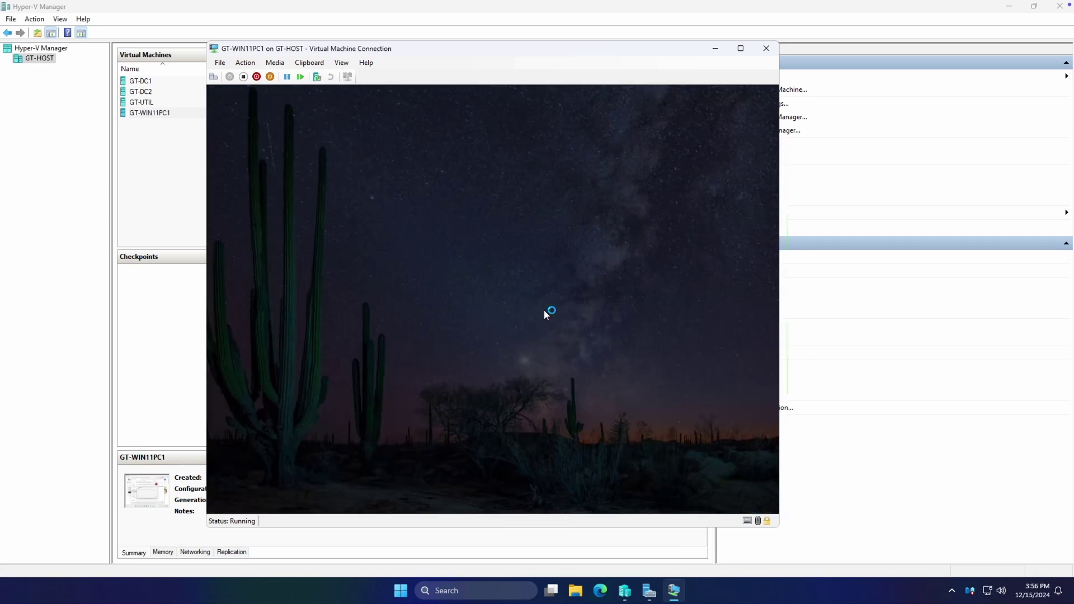
key("alt+y")
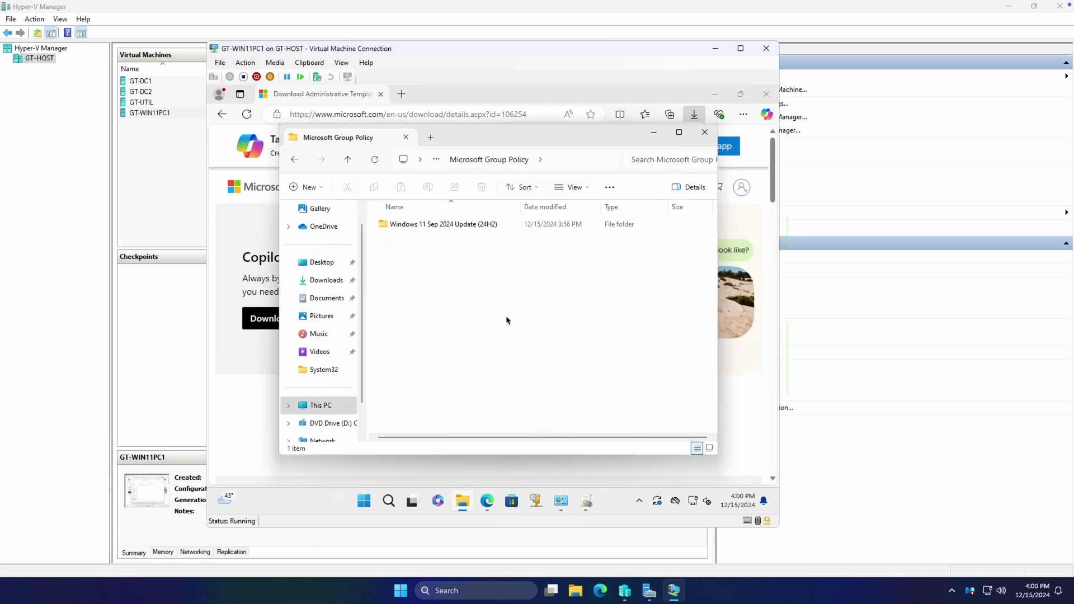
Open the Windows 11 Sep 2024 Update (24H2) folder and launch a second File Explorer window
left_click(571, 163)
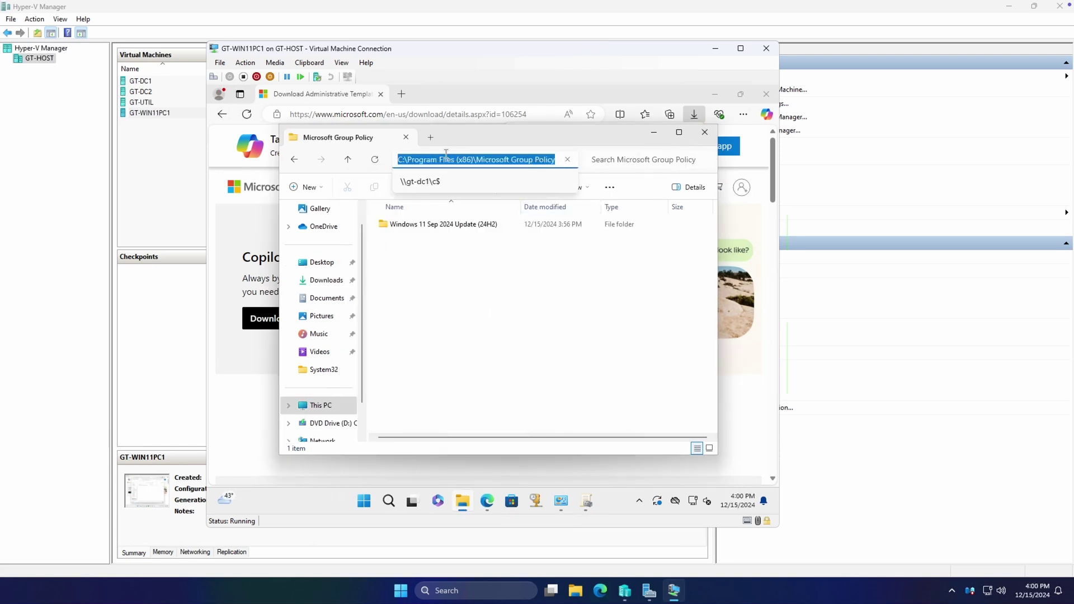
double_click(442, 225)
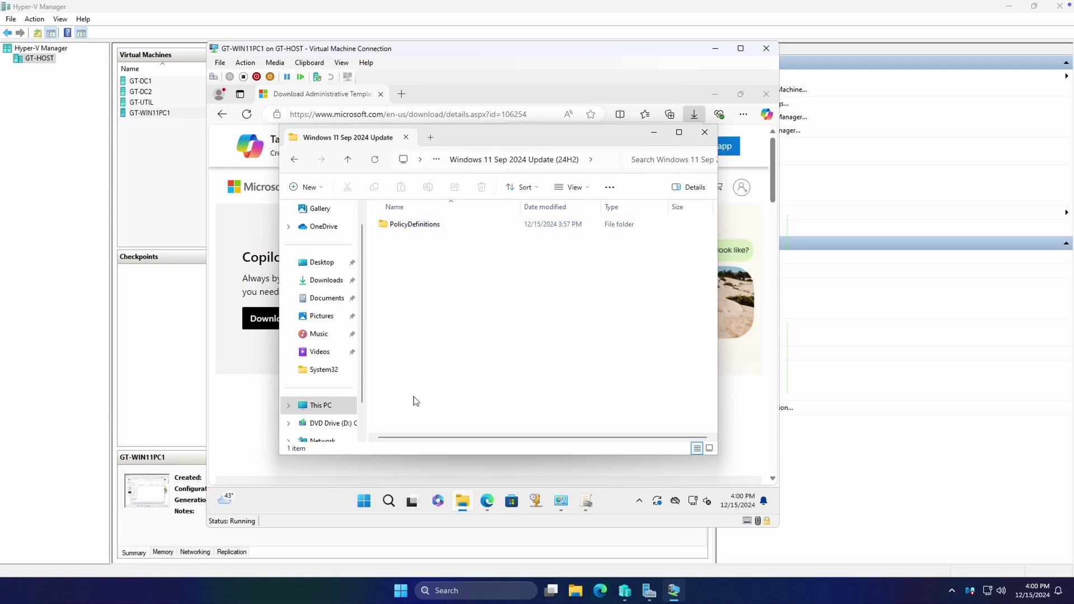
right_click(462, 504)
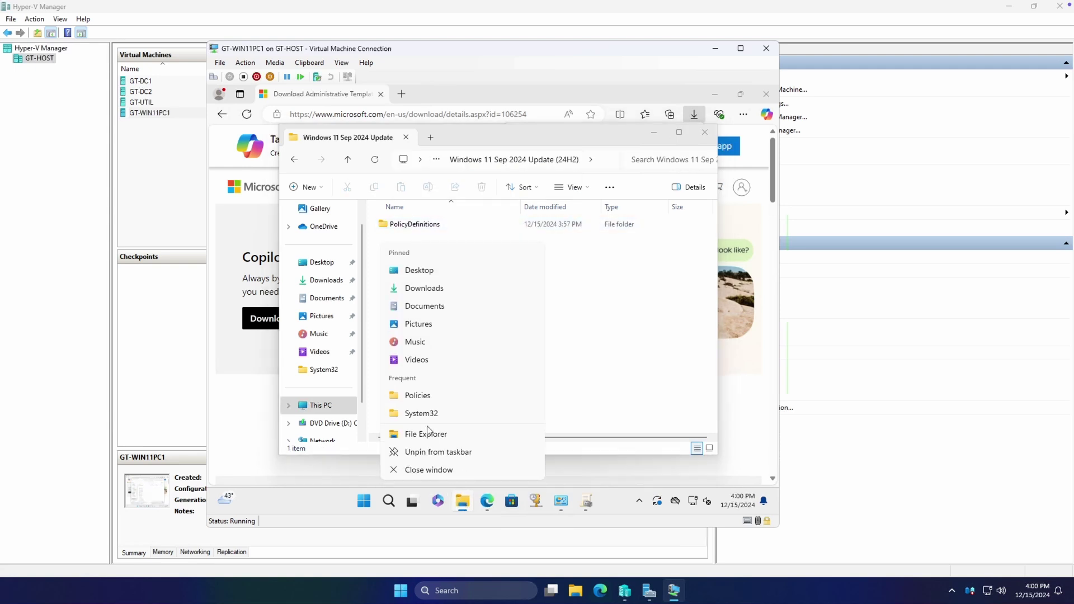
left_click(429, 438)
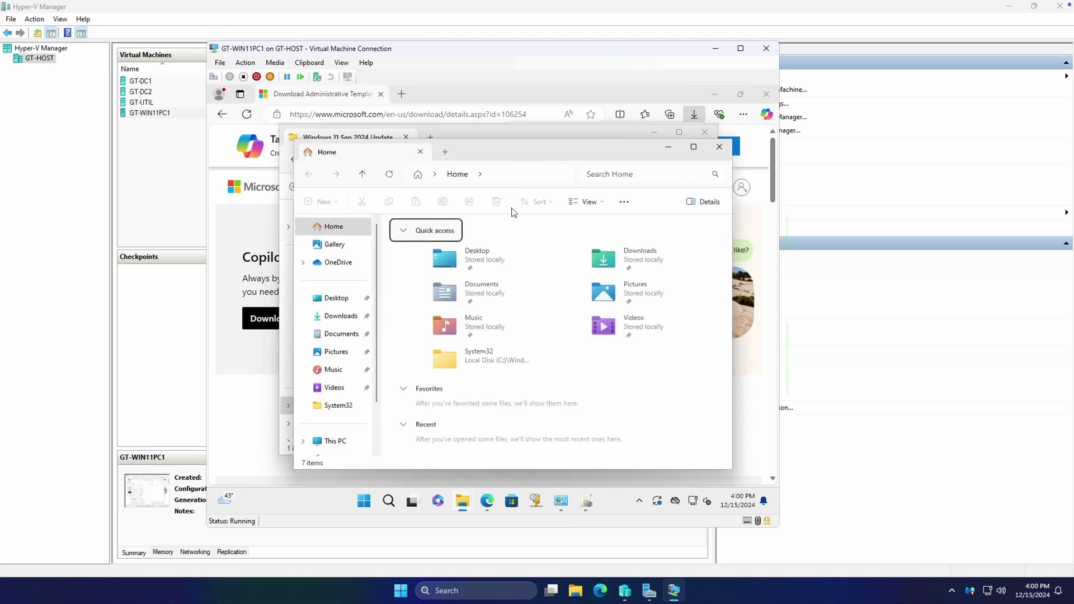
Browse to \\ad.greenetech.org > SYSVOL > ad.greenetech.org > Policies in the new window
left_click(524, 172)
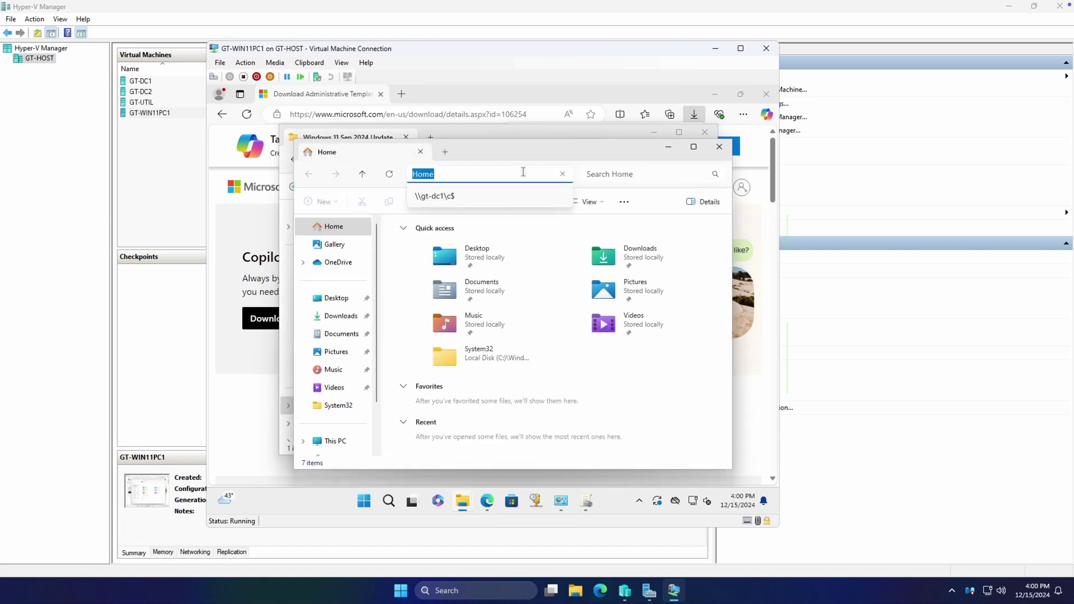
type("\\\\ad.greenetech.org")
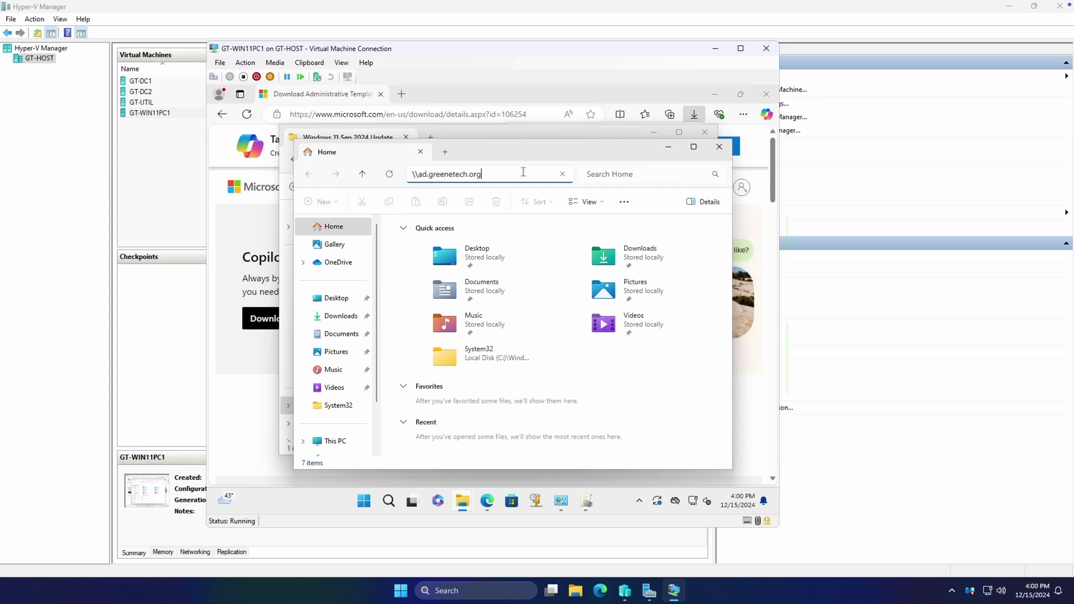
key("Return")
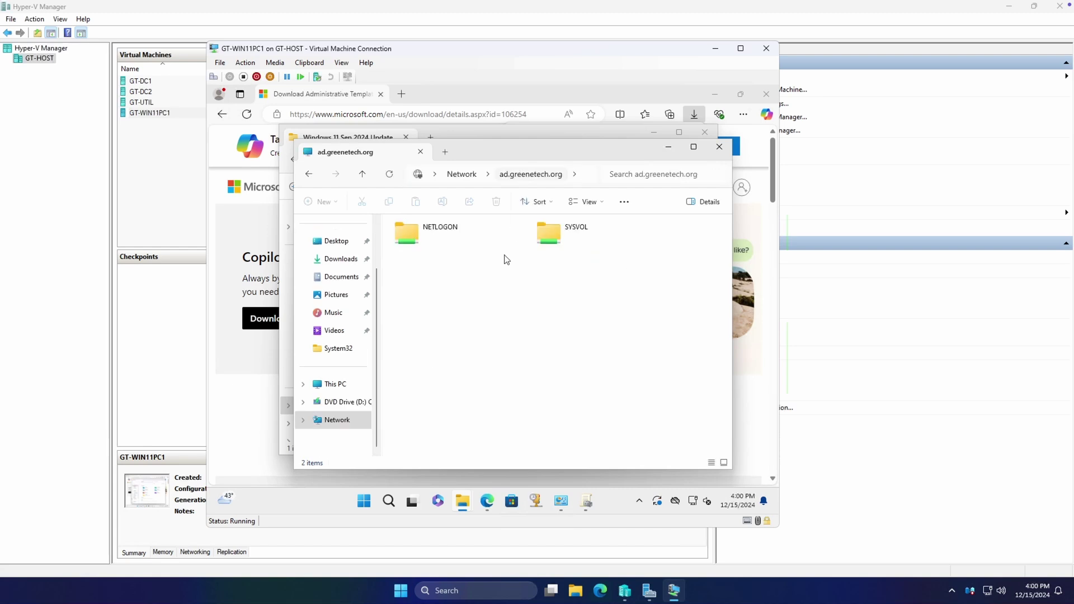
double_click(594, 240)
left_click(442, 240)
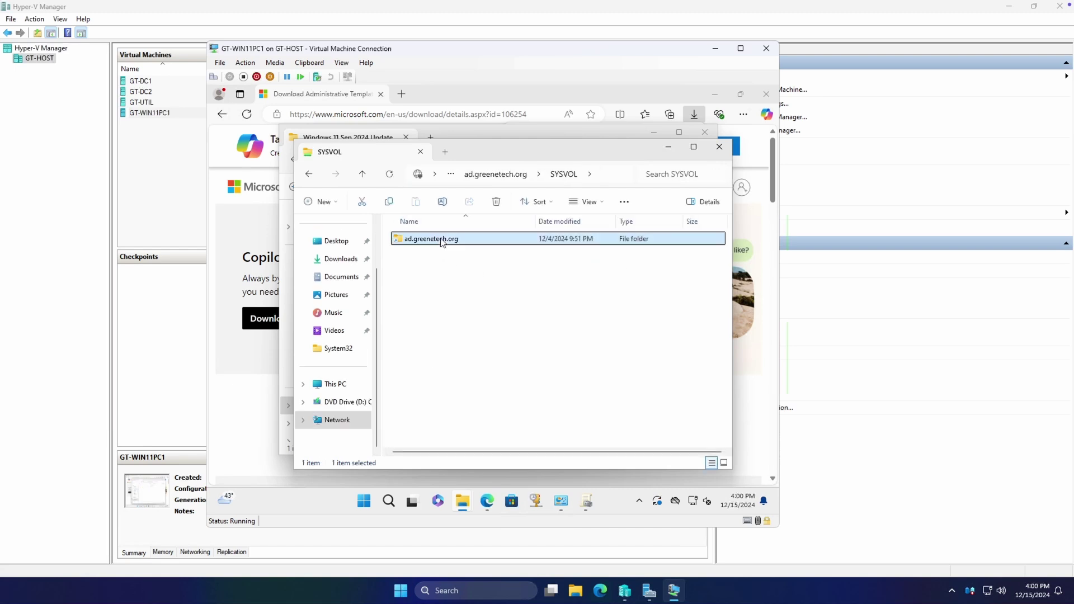
double_click(442, 239)
left_click(425, 240)
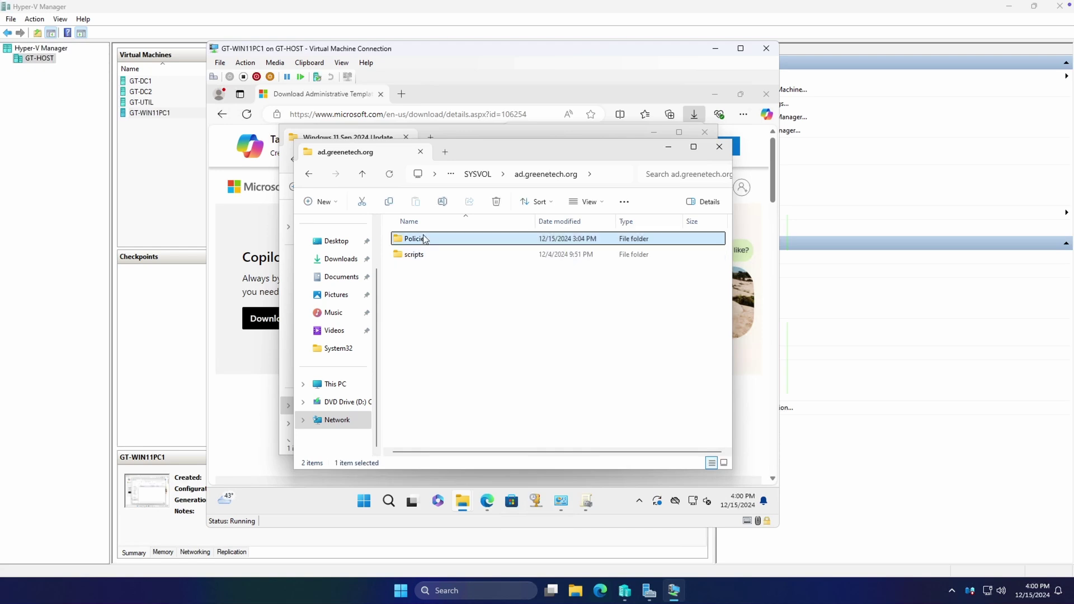
double_click(425, 240)
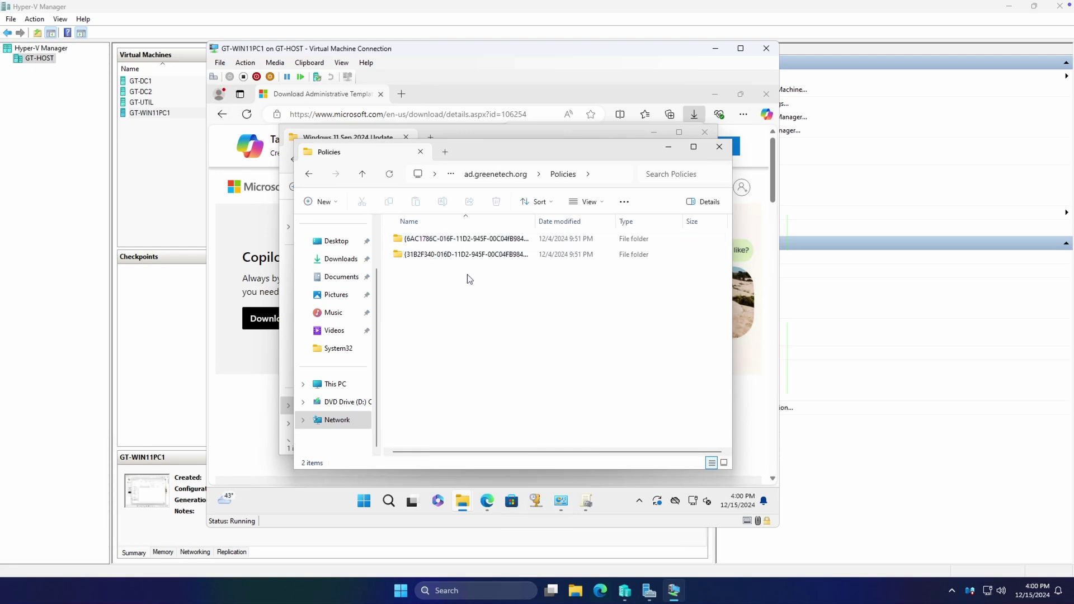
Bring the Policies window forward and enter \\GT-DC1\c$ in its address bar
left_click(618, 178)
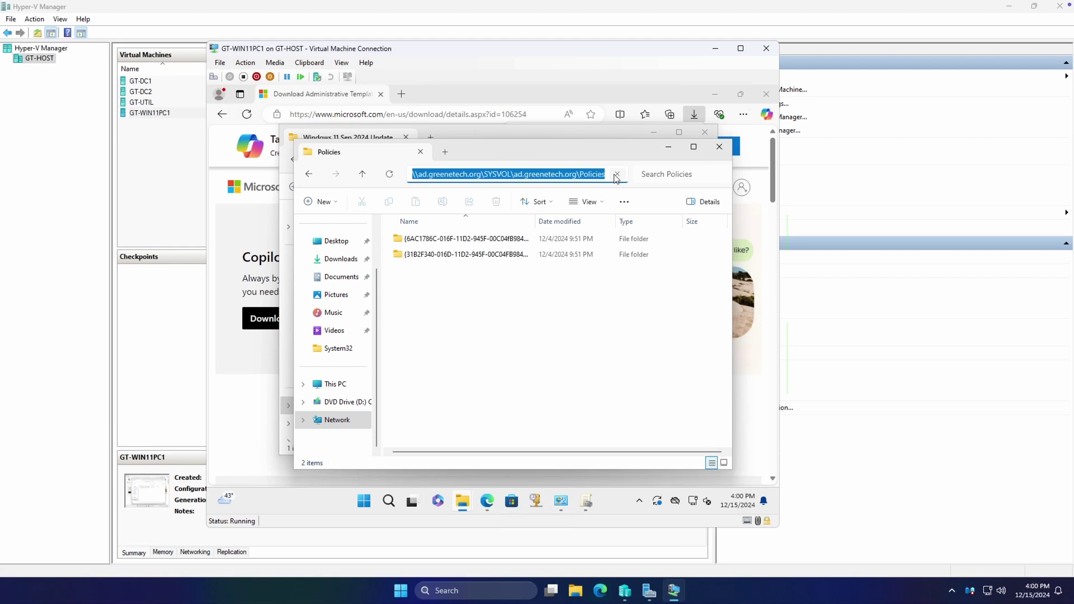
left_click(591, 137)
left_click(727, 395)
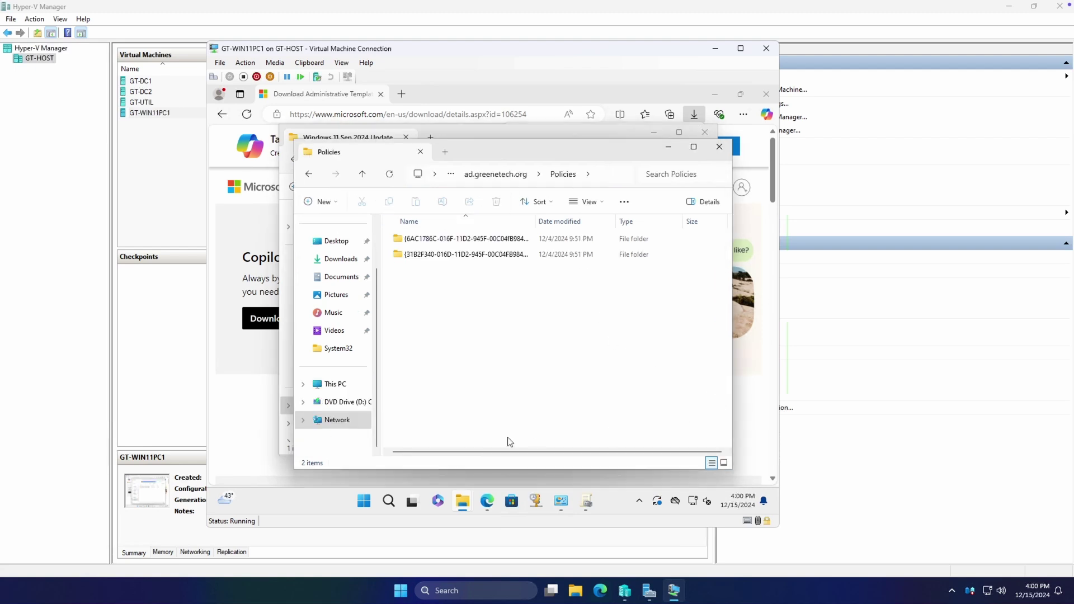
left_click(613, 178)
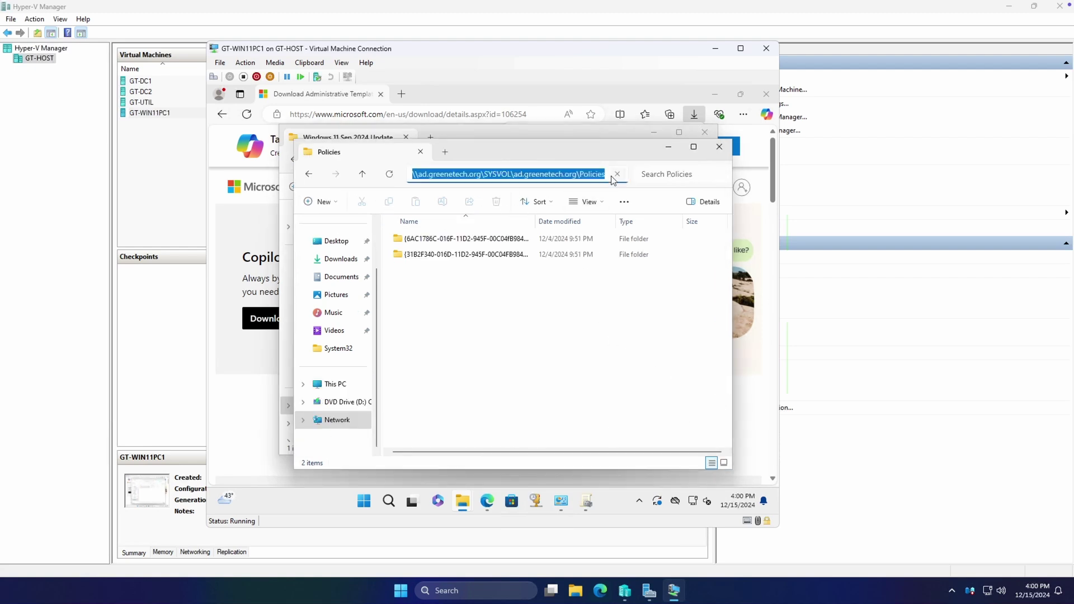
type("\\\\")
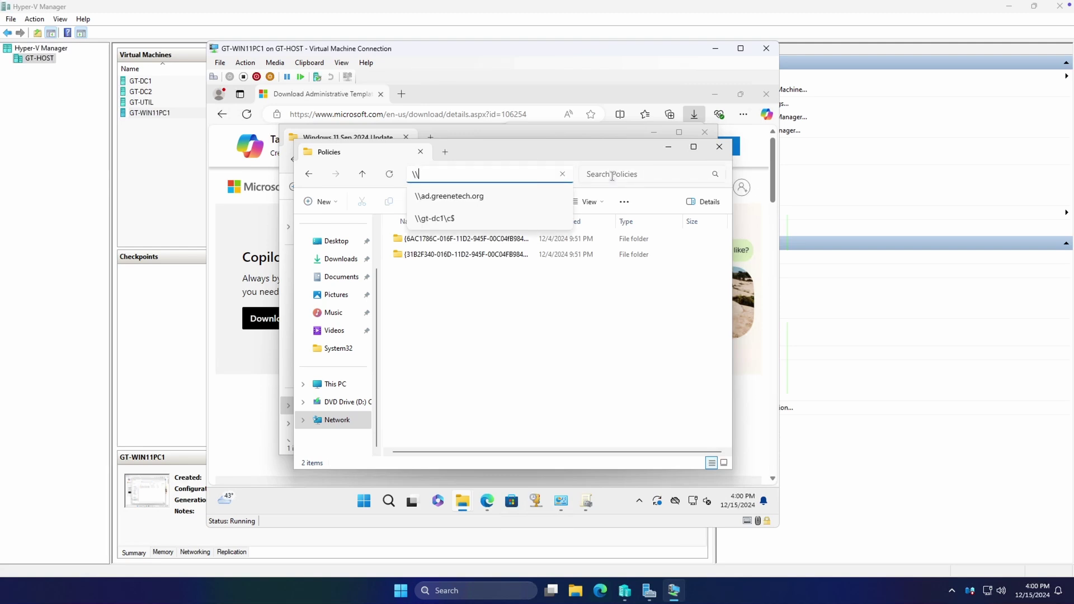
type("GT-DC1\\c$")
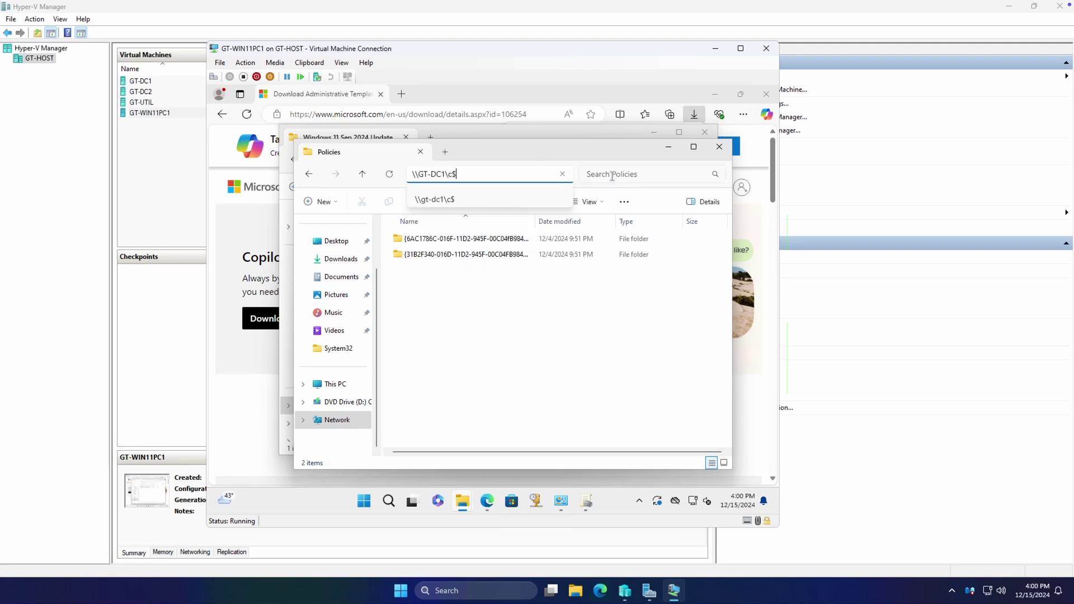
Navigate to \\GT-DC1\c$\Windows\SYSVOL\domain\Policies on the domain controller
key("Return")
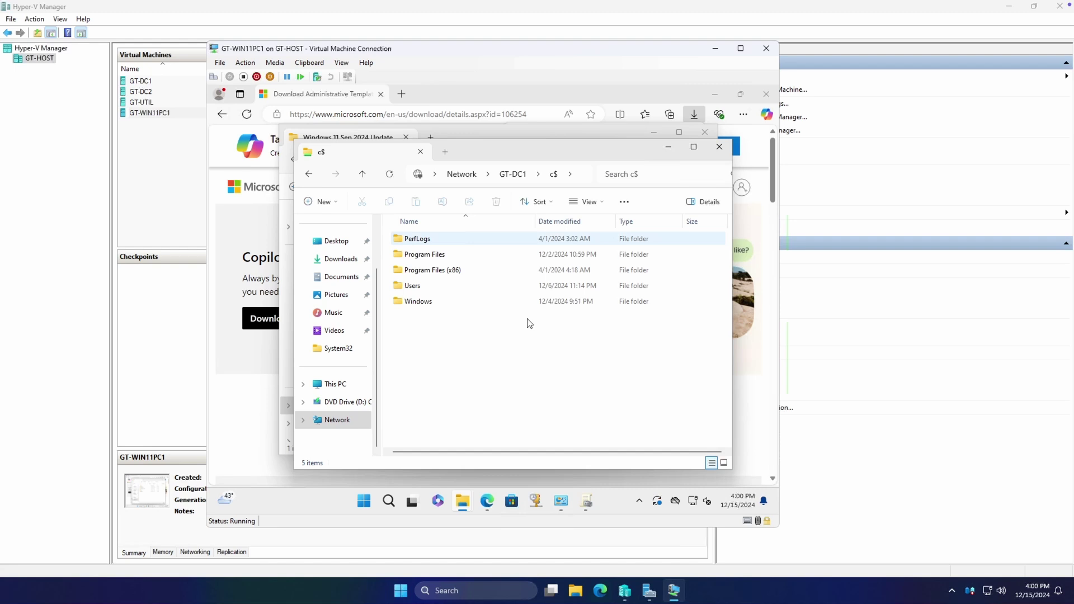
double_click(420, 301)
scroll(441, 302, "down", 20)
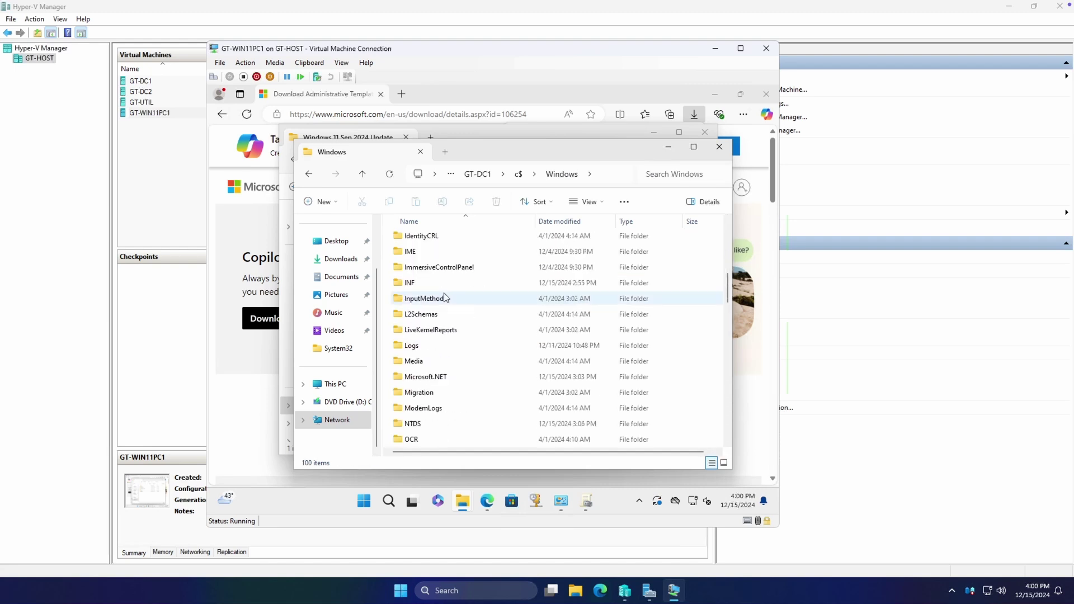
scroll(441, 321, "up", 3)
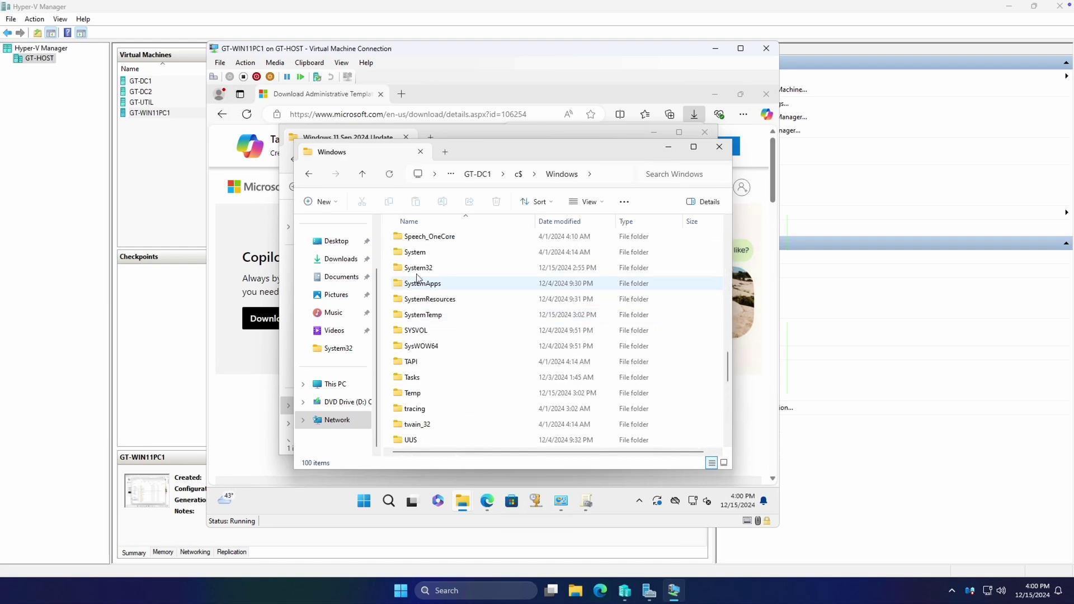
double_click(434, 328)
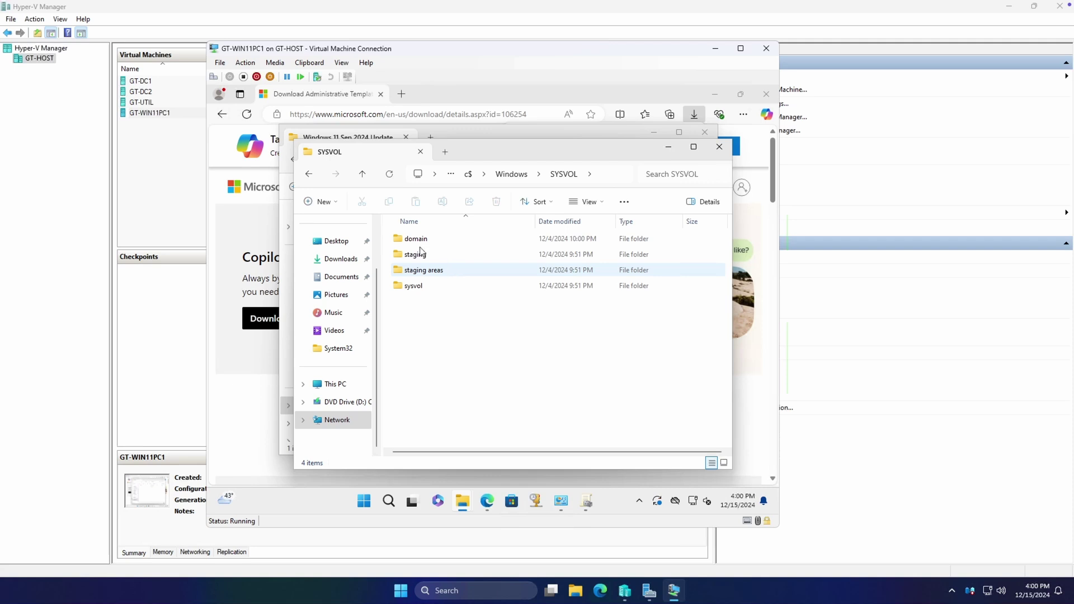
double_click(417, 239)
double_click(431, 241)
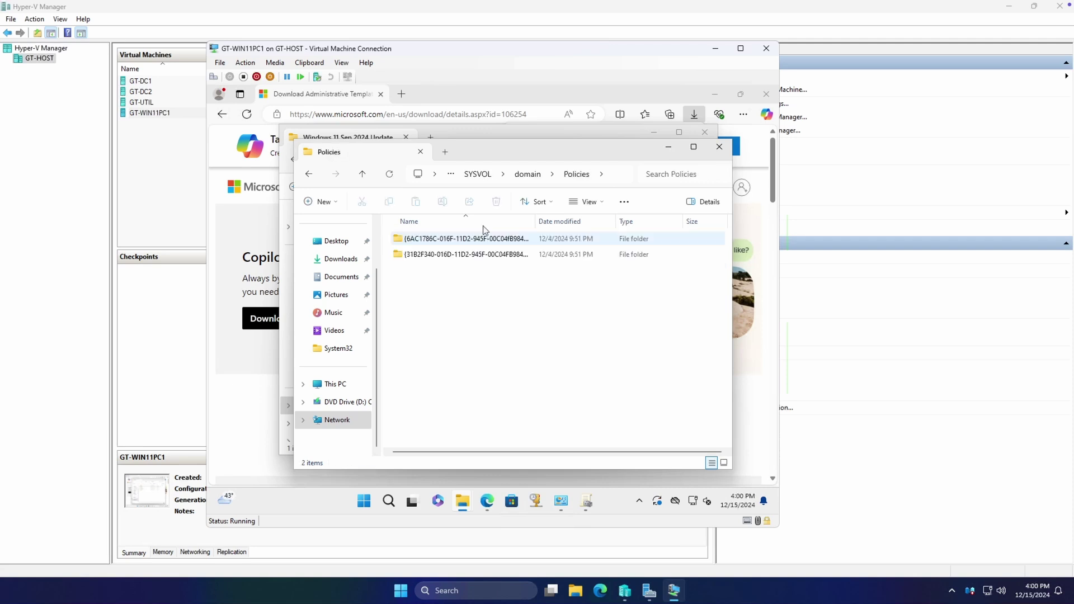
key("alt+d")
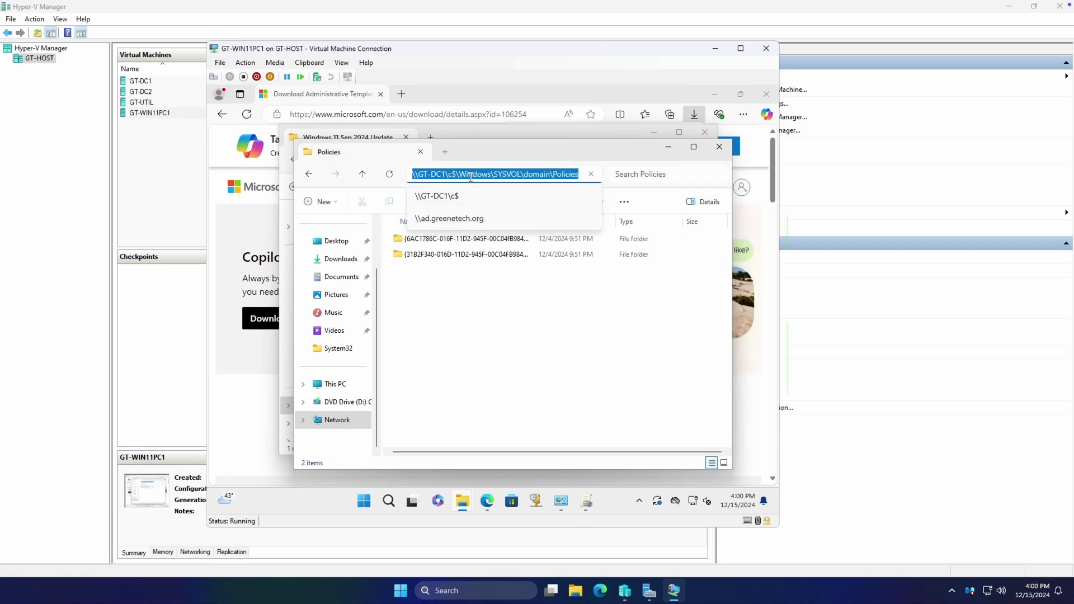
left_click(564, 172)
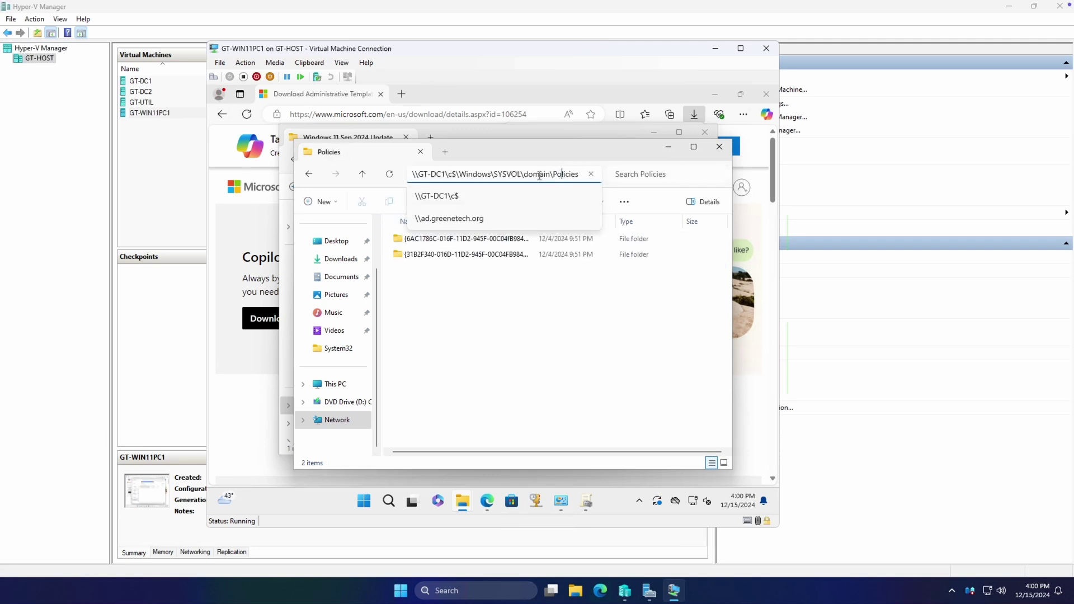
Copy PolicyDefinitions from the 24H2 update folder and paste it into Policies
left_click(509, 133)
right_click(434, 224)
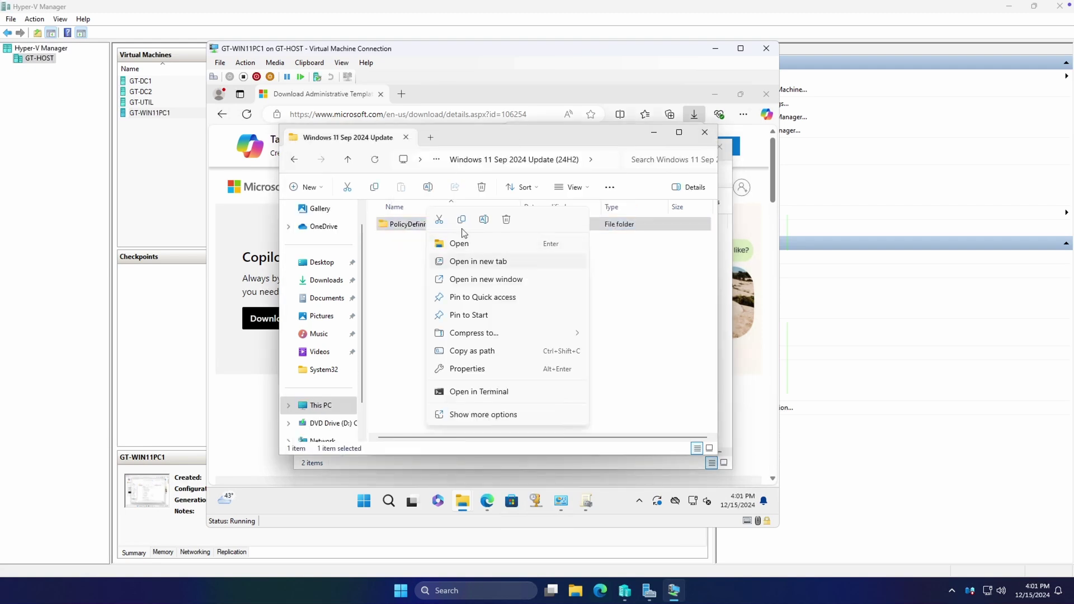
left_click(462, 219)
left_click(654, 132)
left_click(445, 276)
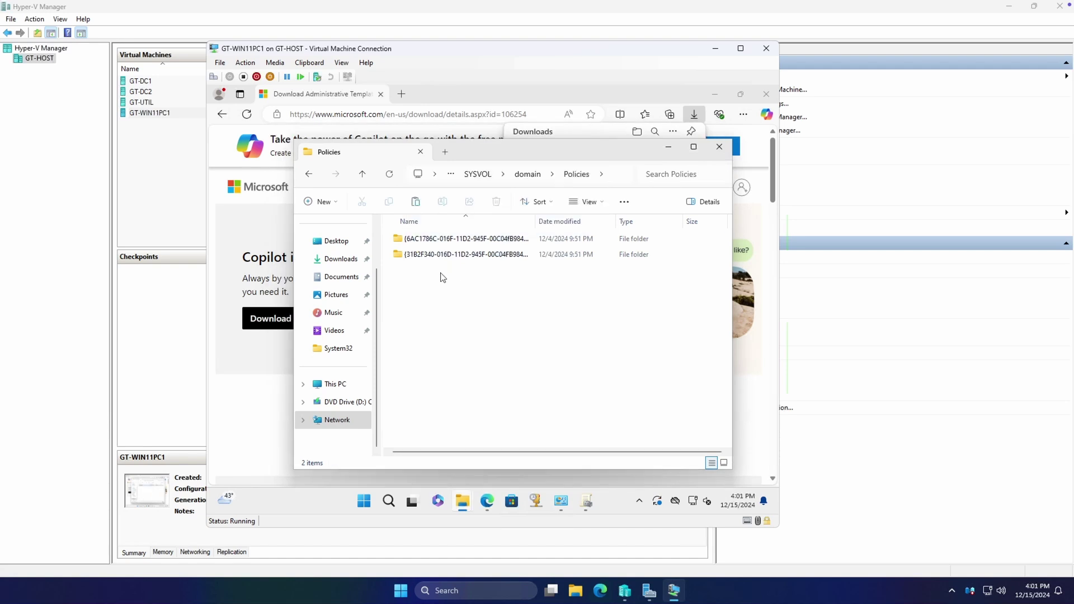
right_click(443, 277)
left_click(457, 287)
left_click(328, 215)
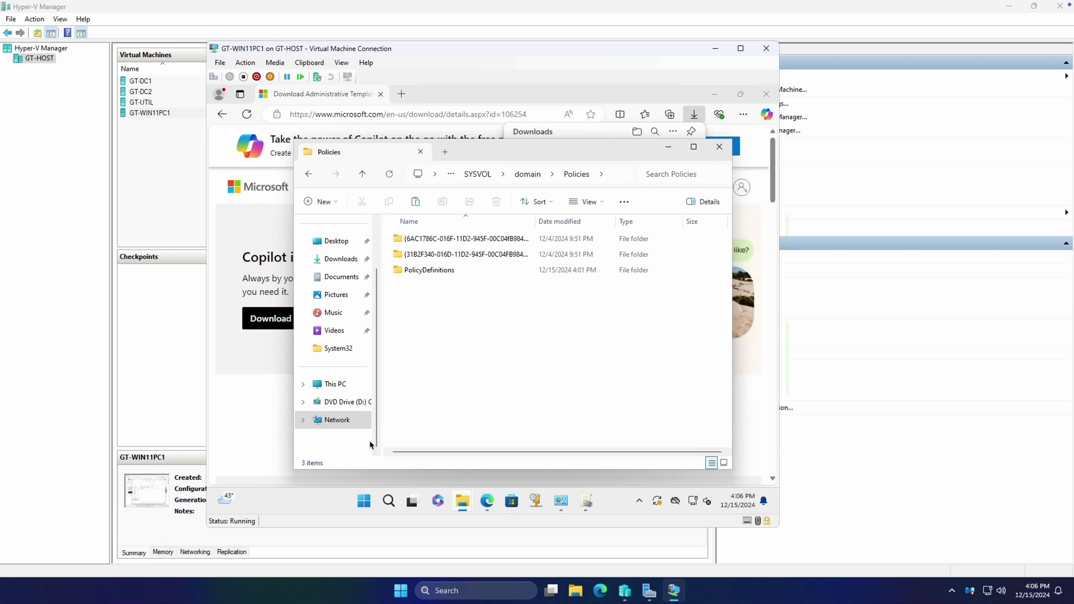
Reopen Policies via \\ad.greenetech.org\SYSVOL and confirm PolicyDefinitions sits beside the two GUID folders
left_click(614, 174)
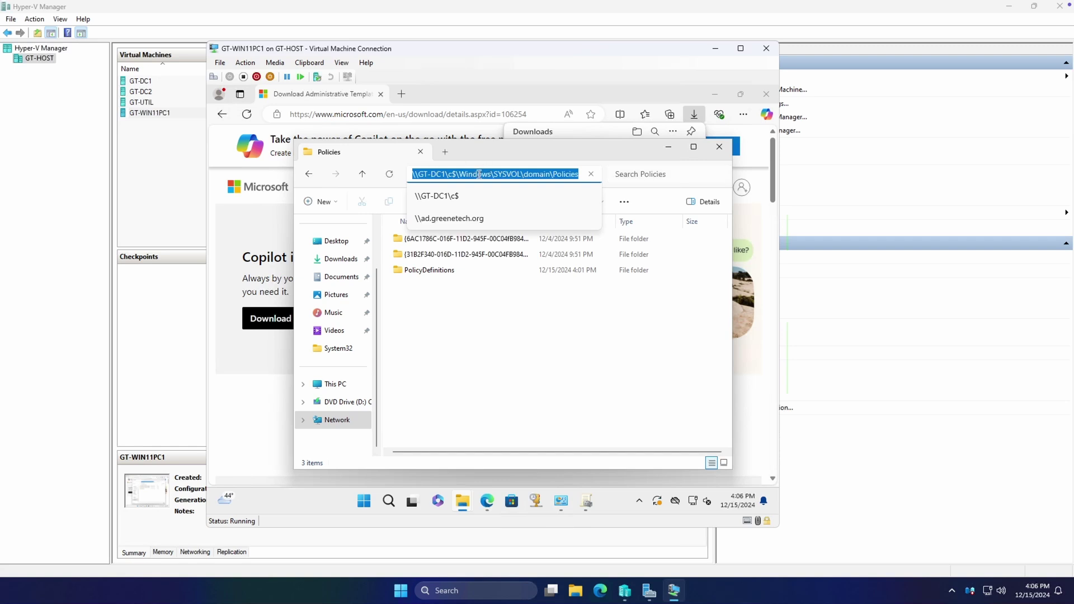
type("\\ad.")
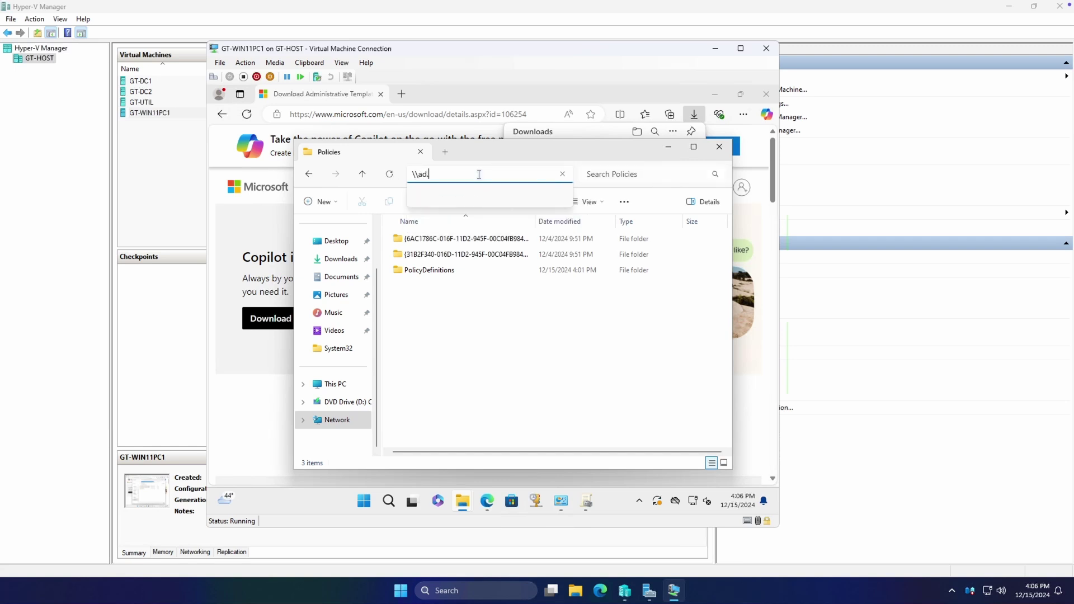
left_click(476, 196)
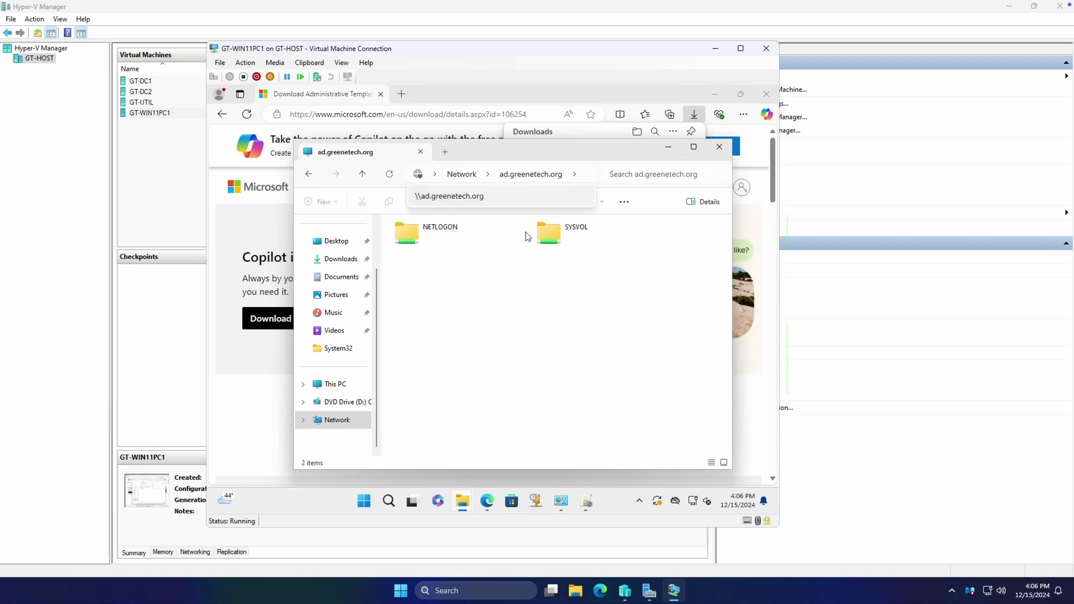
double_click(553, 230)
double_click(445, 239)
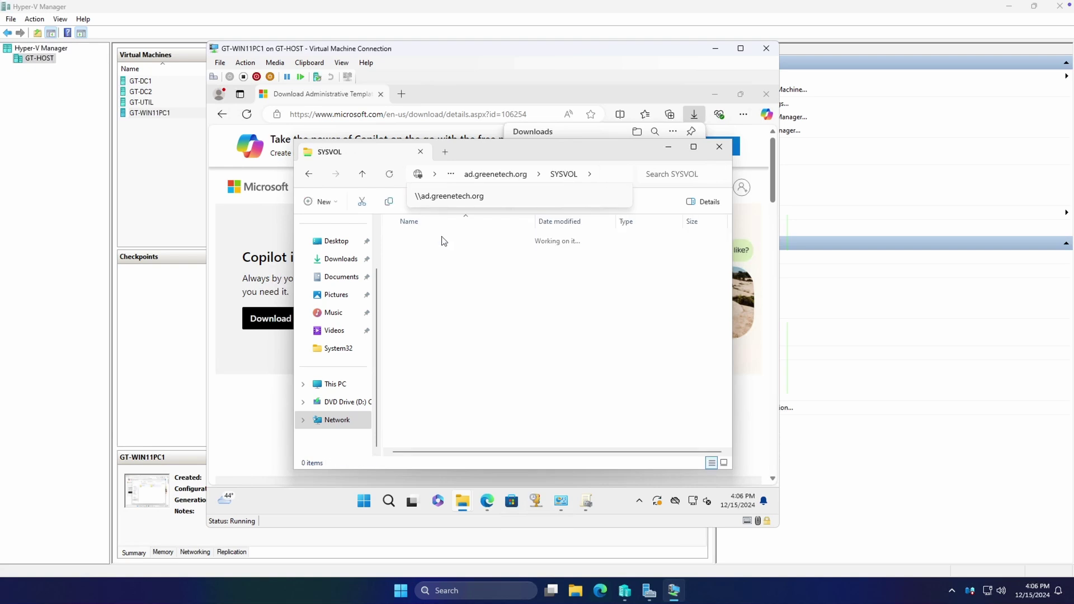
double_click(433, 241)
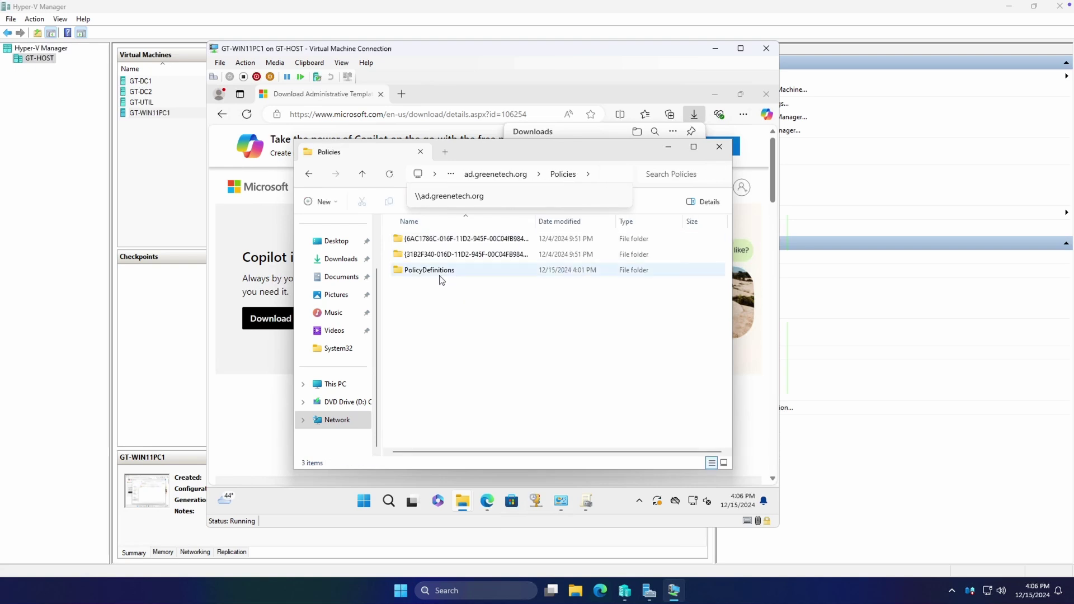
left_click(612, 175)
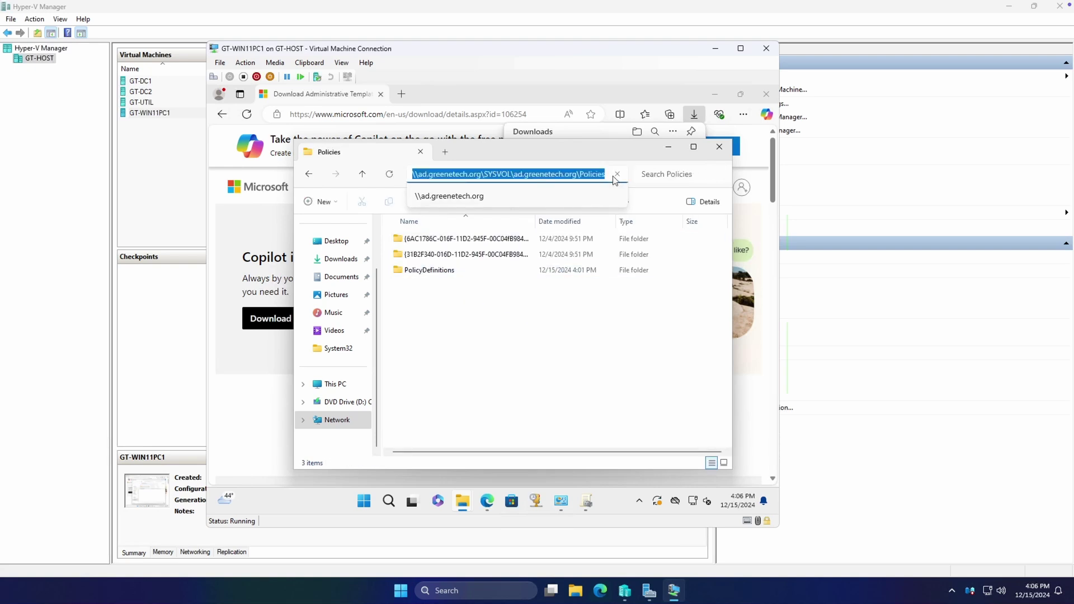
left_click(502, 175)
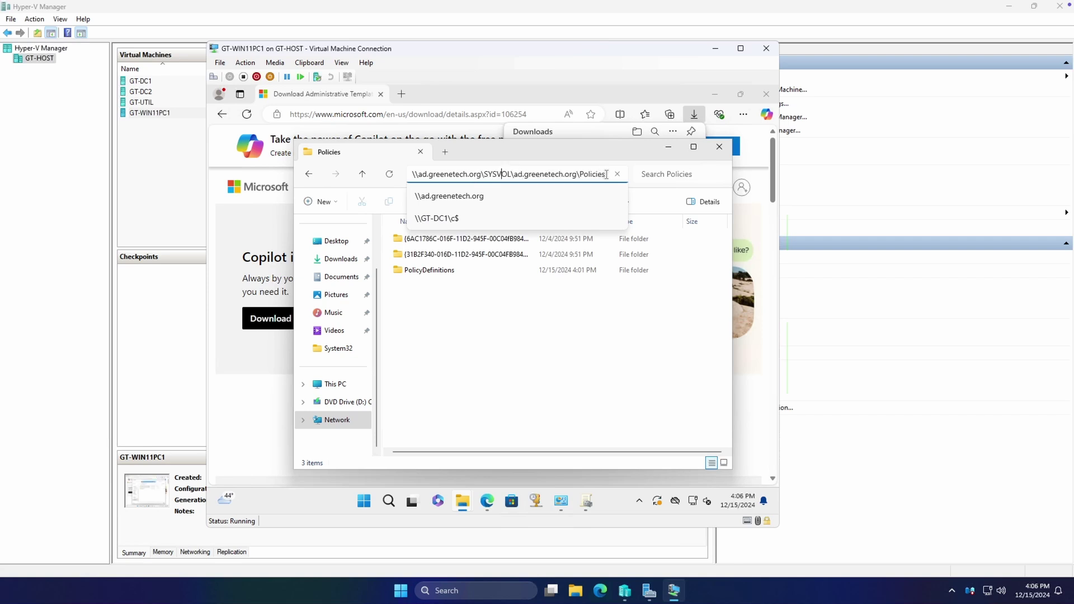
left_click_drag(606, 174, 384, 162)
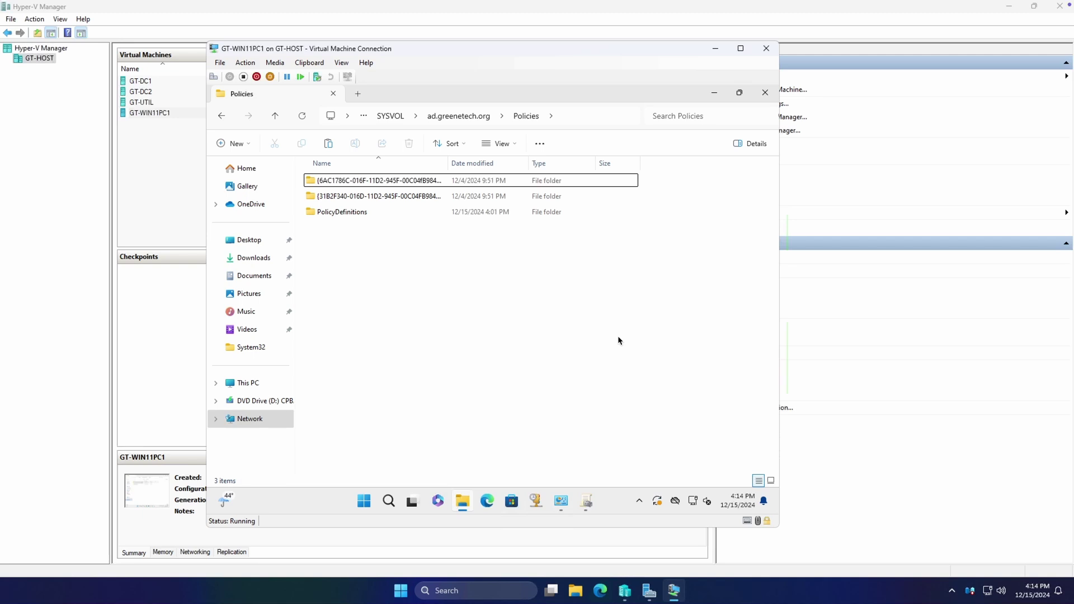
Create a new GPO named 'Shortcut for YouTube' under Group Policy Objects
left_click(587, 501)
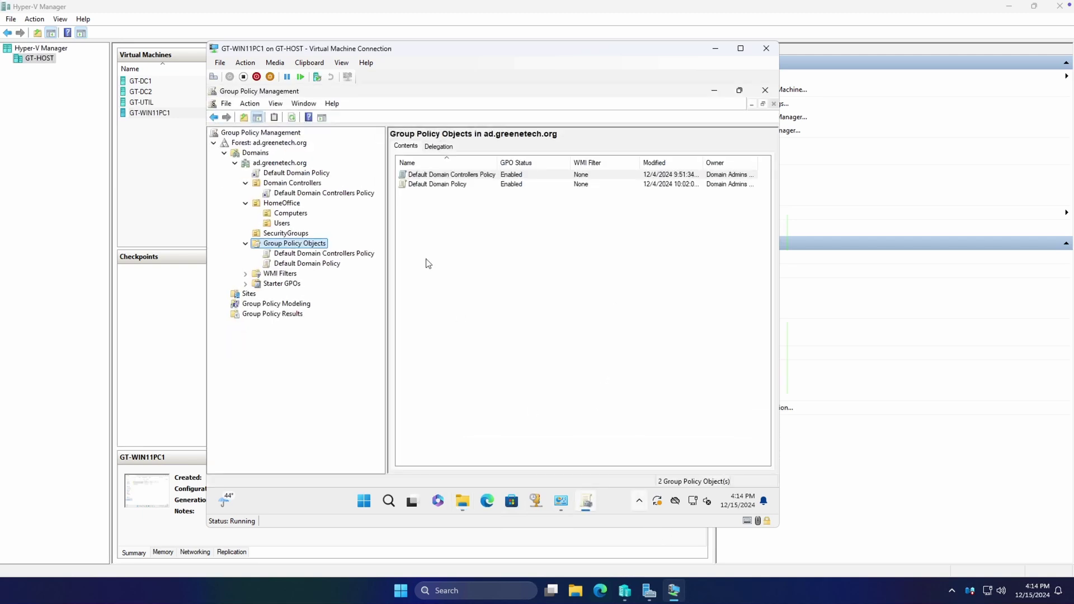
right_click(285, 246)
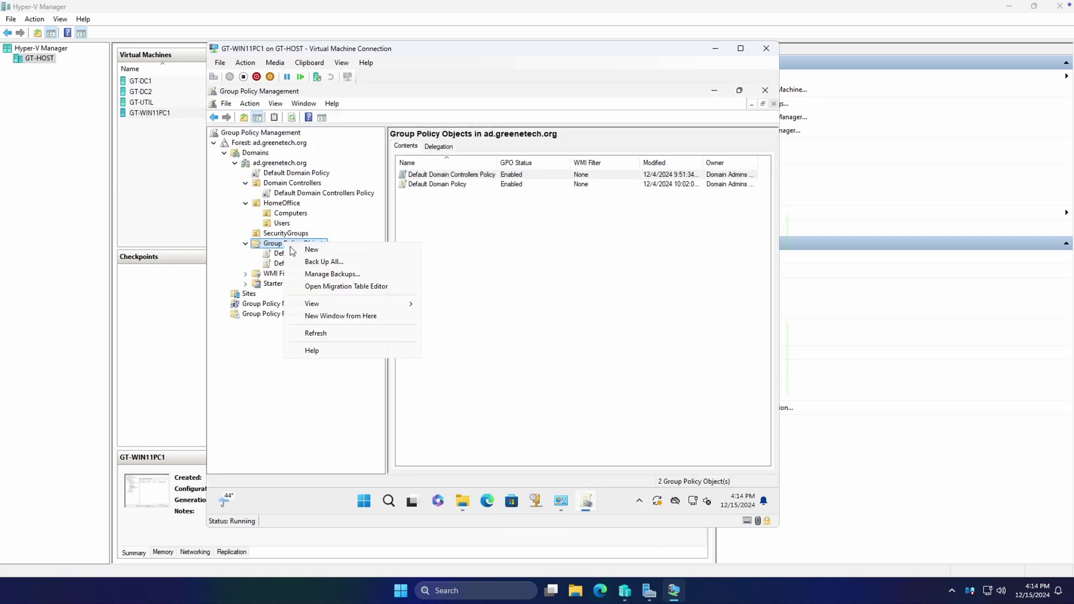
left_click(310, 250)
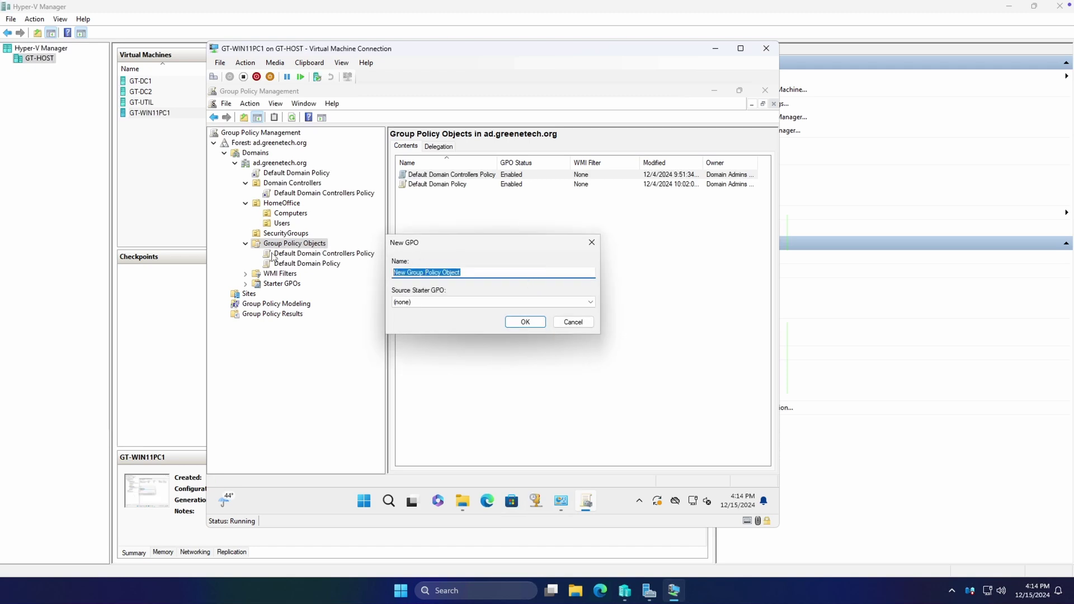
key("BackSpace")
type("Shortcut for YouTube")
key("Return")
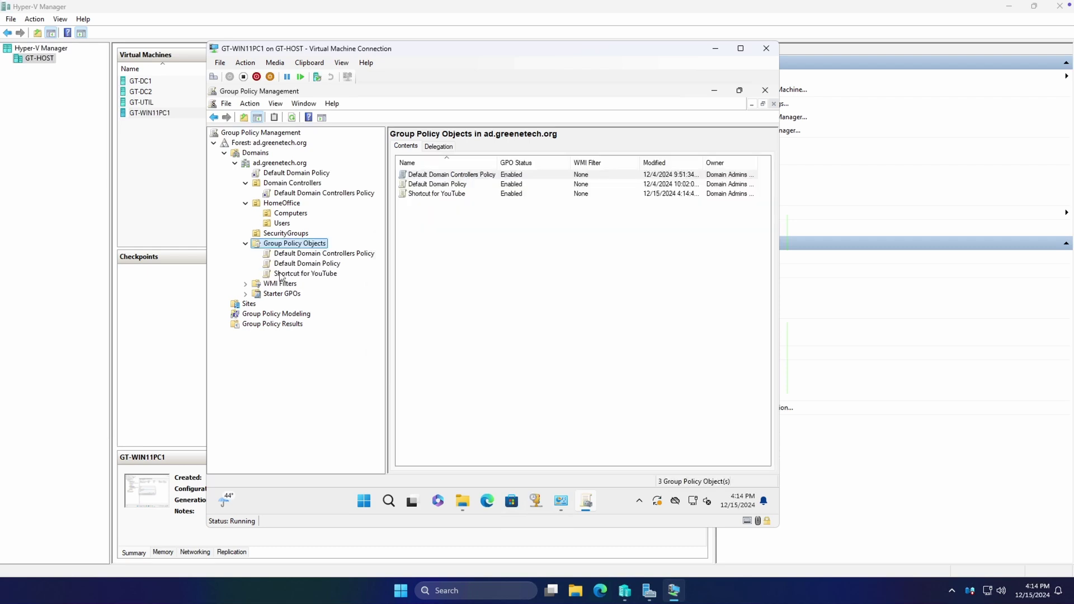
Select the Shortcut for YouTube GPO and look over its Scope, Details and Settings report
left_click(289, 275)
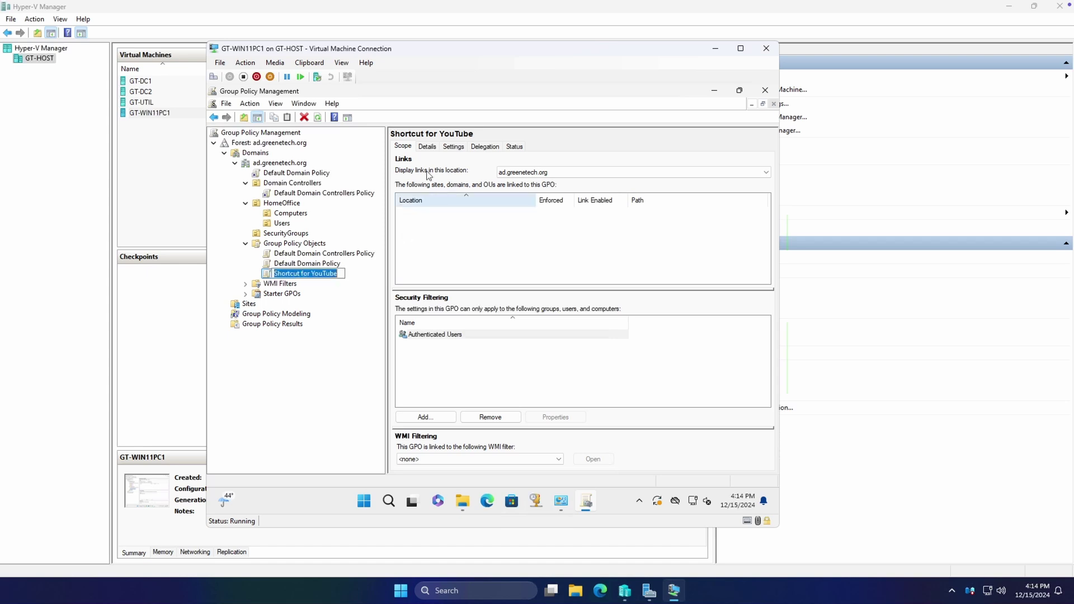
left_click(434, 261)
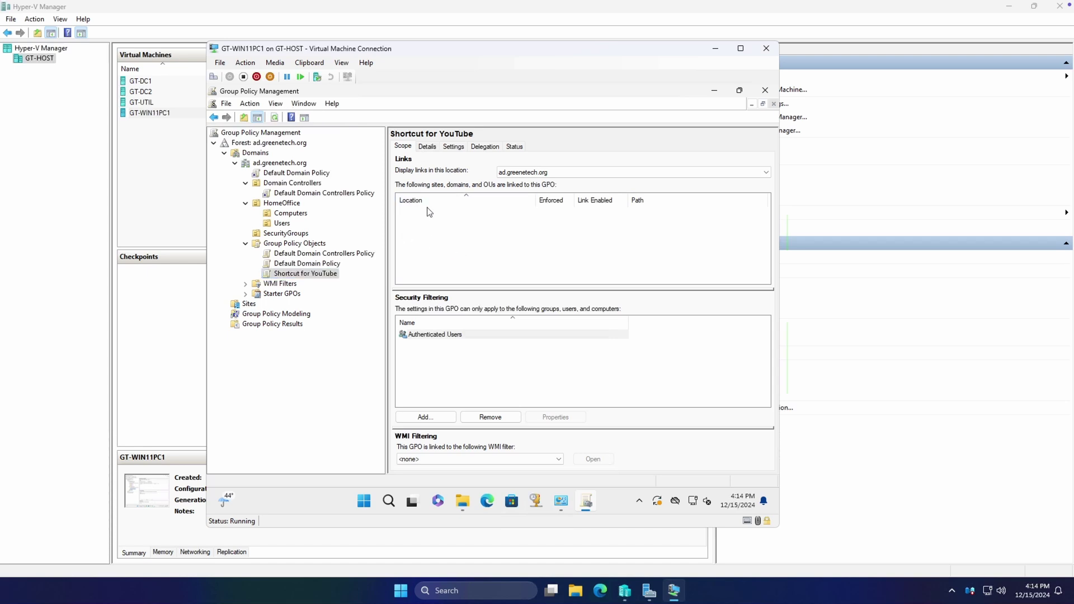
left_click(428, 147)
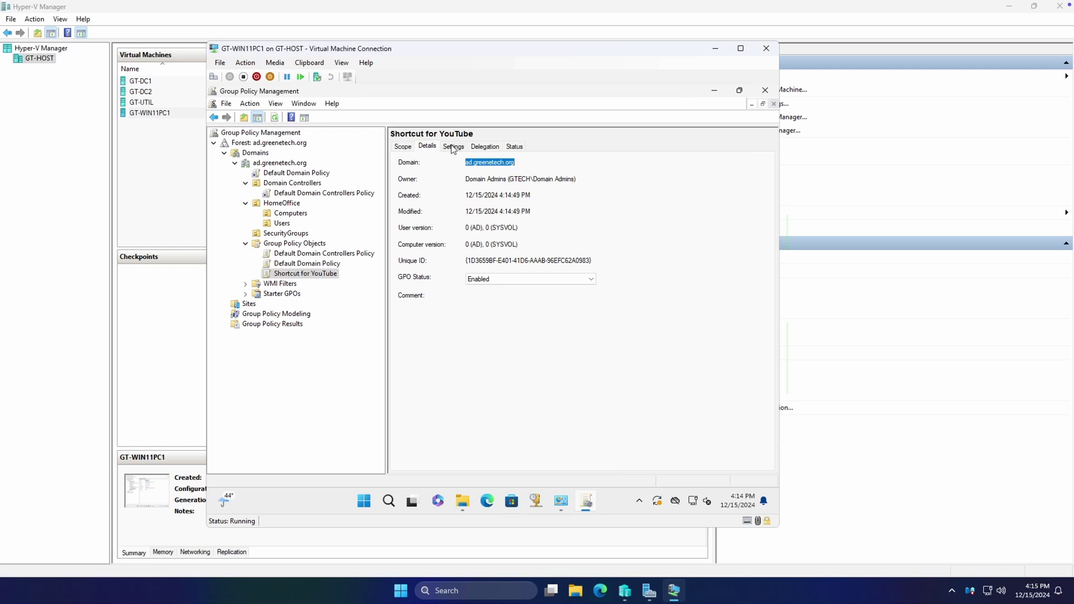
left_click(513, 196)
left_click(459, 148)
left_click(427, 146)
left_click(453, 146)
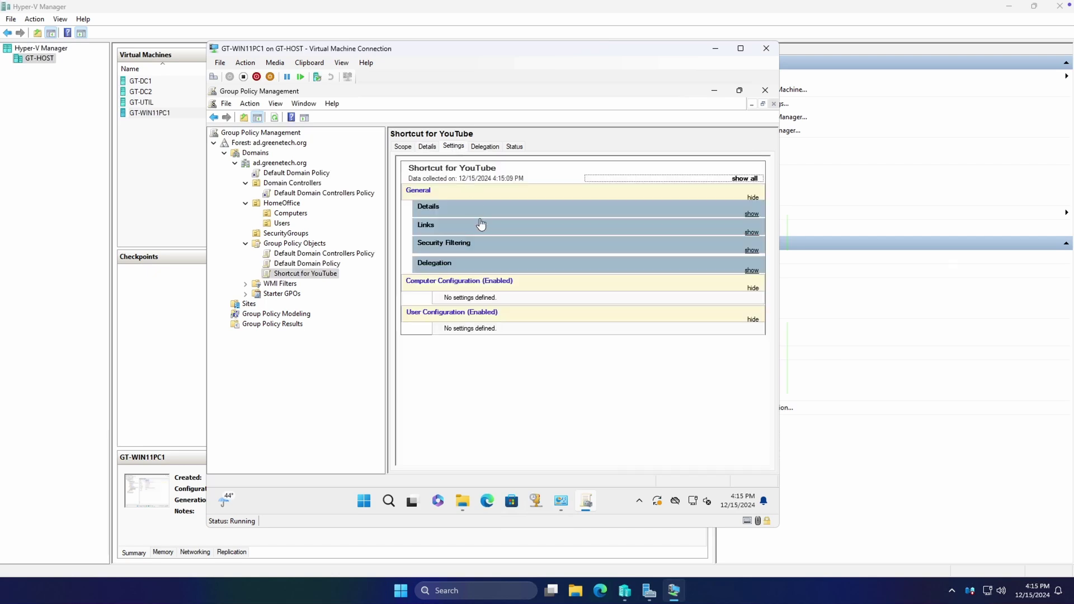
Expand the Delegation, Security Filtering and Links sections of the settings report
left_click(501, 267)
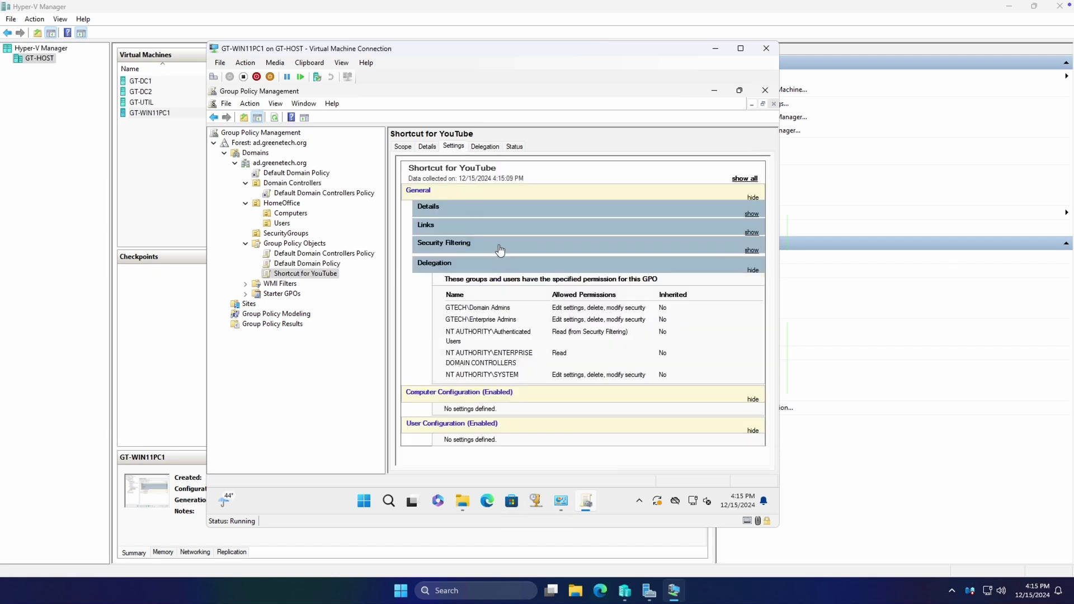
left_click(501, 250)
left_click(481, 229)
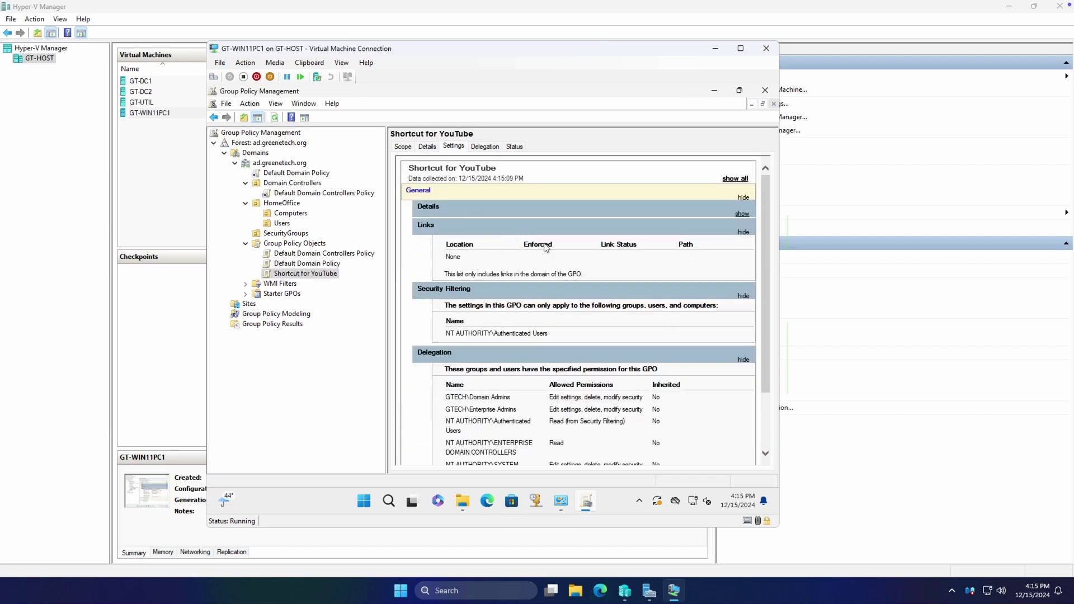
scroll(546, 249, "down", 3)
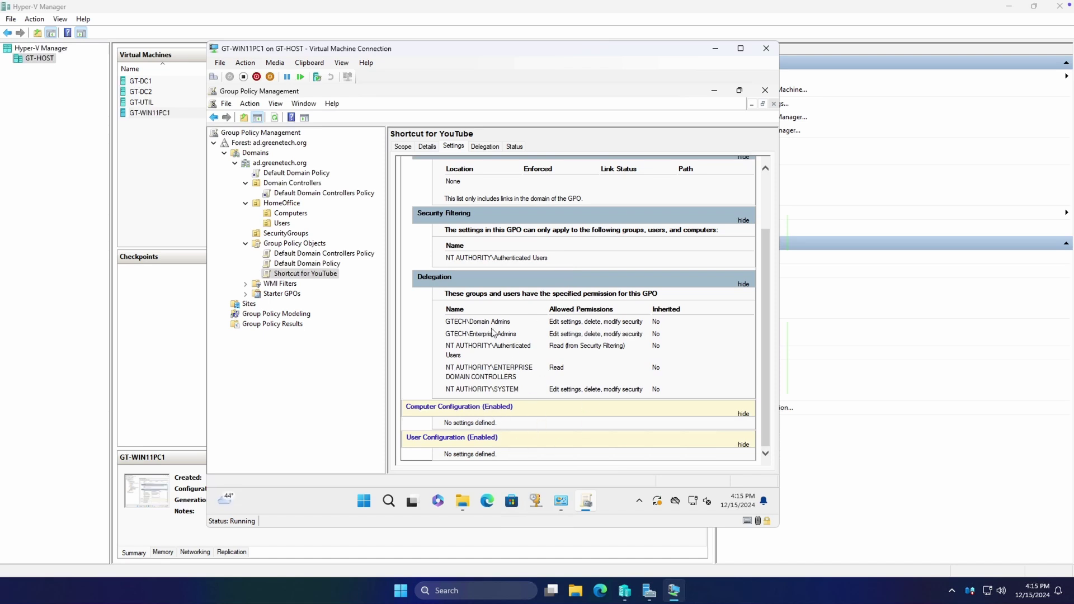
scroll(493, 332, "up", 5)
Review the GPO's Delegation permissions for Authenticated Users and Domain Admins
left_click(487, 147)
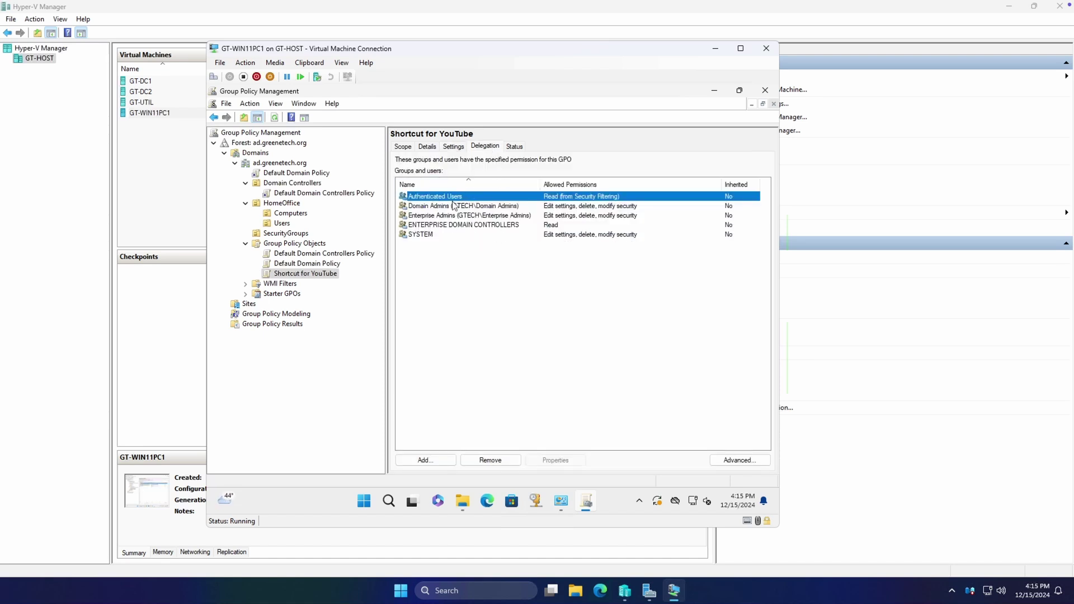
left_click(469, 206)
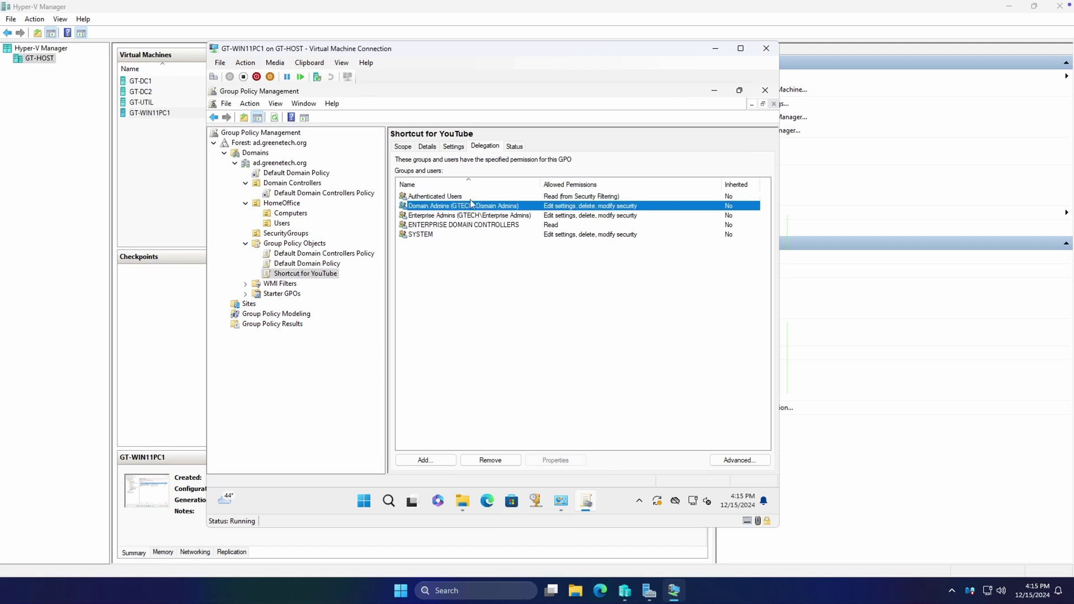
left_click(471, 198)
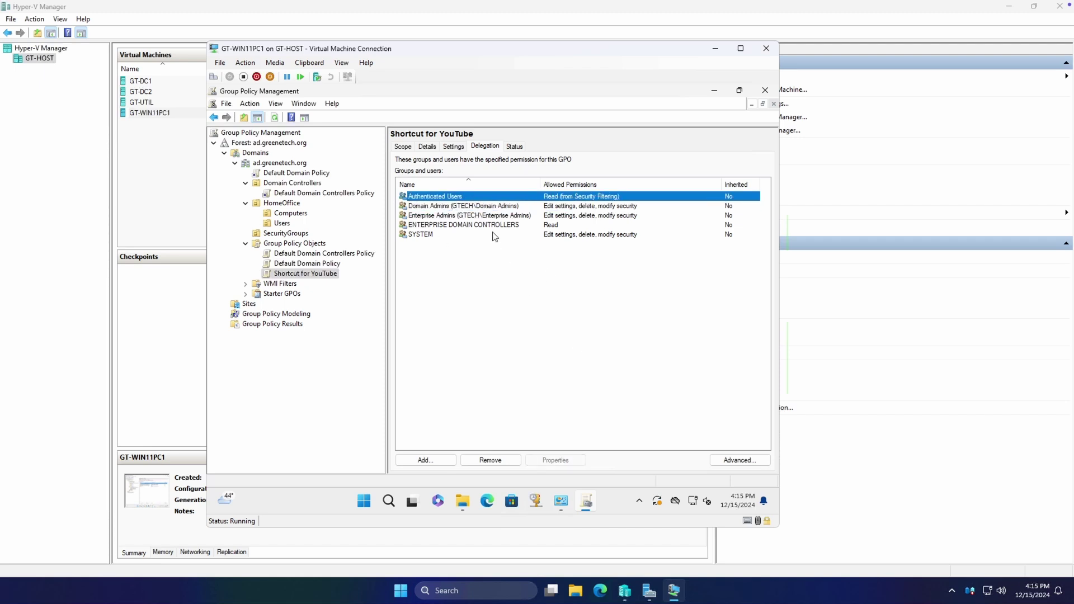
left_click(737, 460)
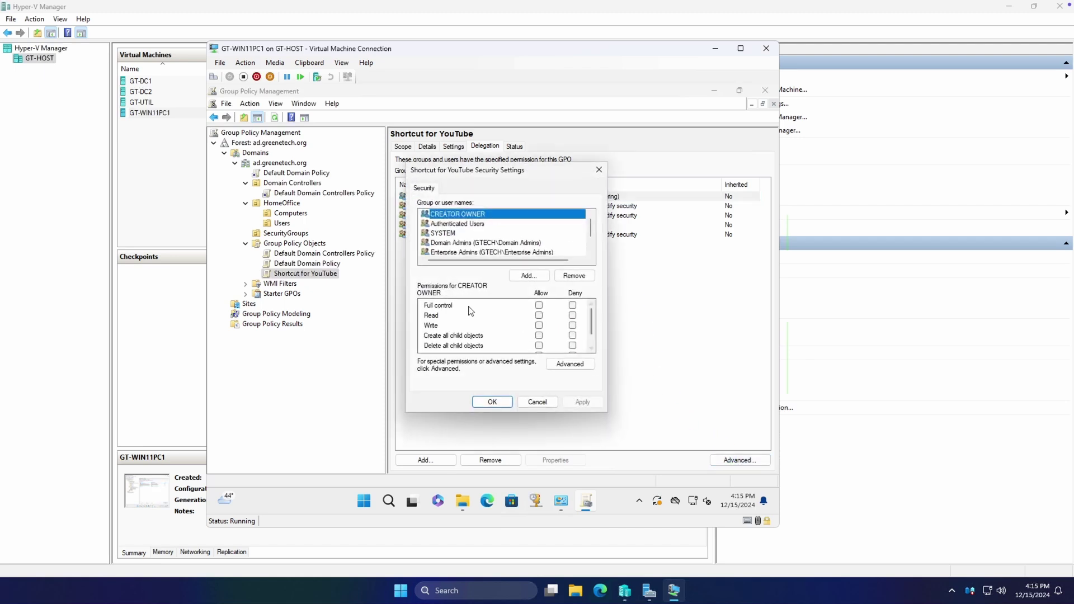
left_click(460, 224)
left_click_drag(592, 318, 594, 337)
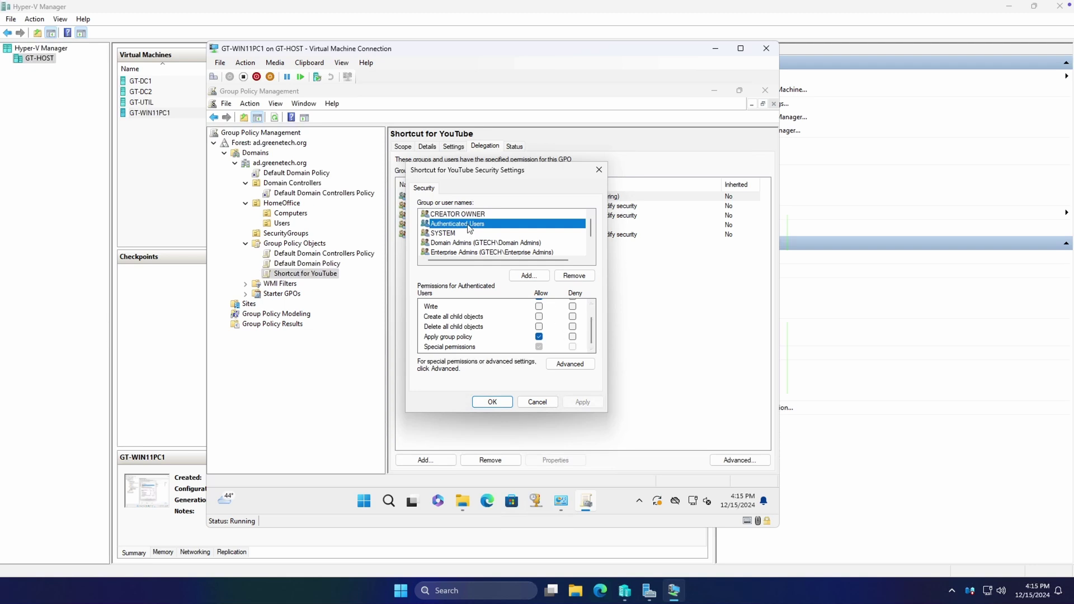
left_click(467, 341)
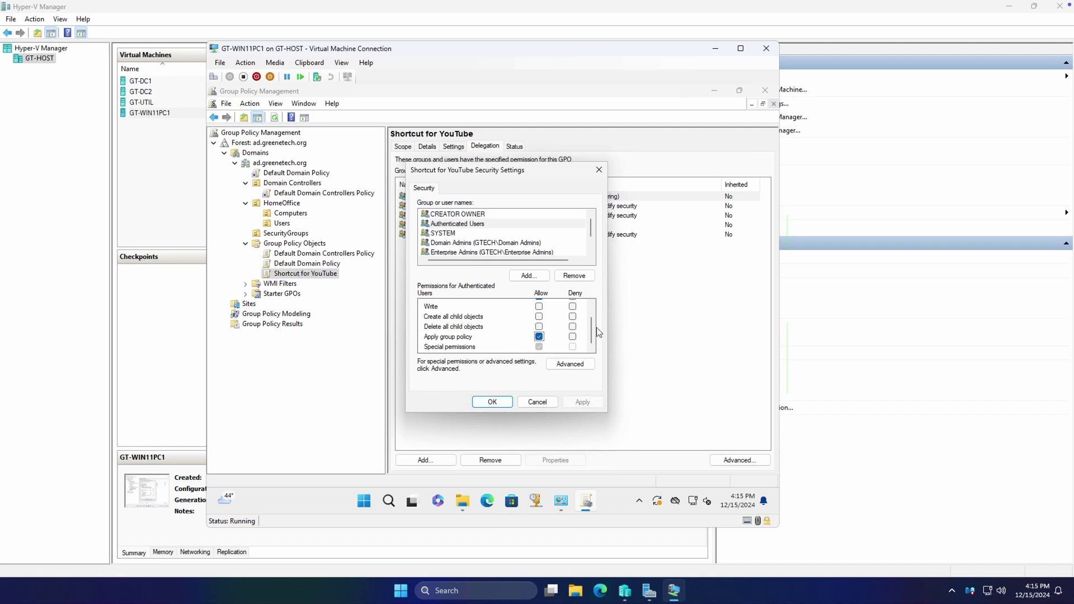
scroll(592, 306, "up", 1)
scroll(592, 316, "down", 1)
left_click(539, 336)
scroll(459, 225, "down", 1)
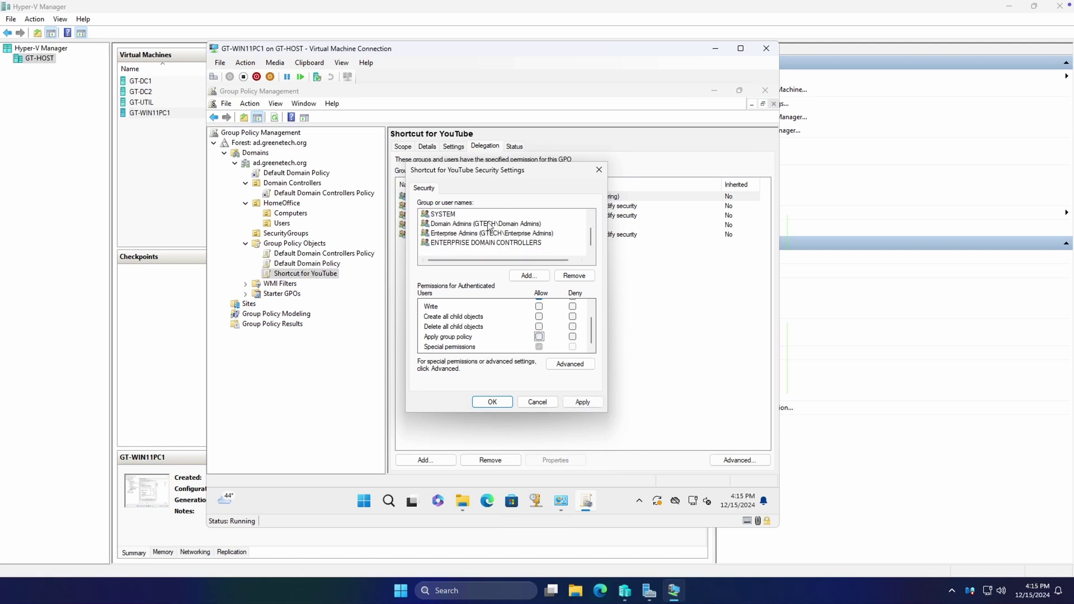
scroll(531, 262, "right", 1)
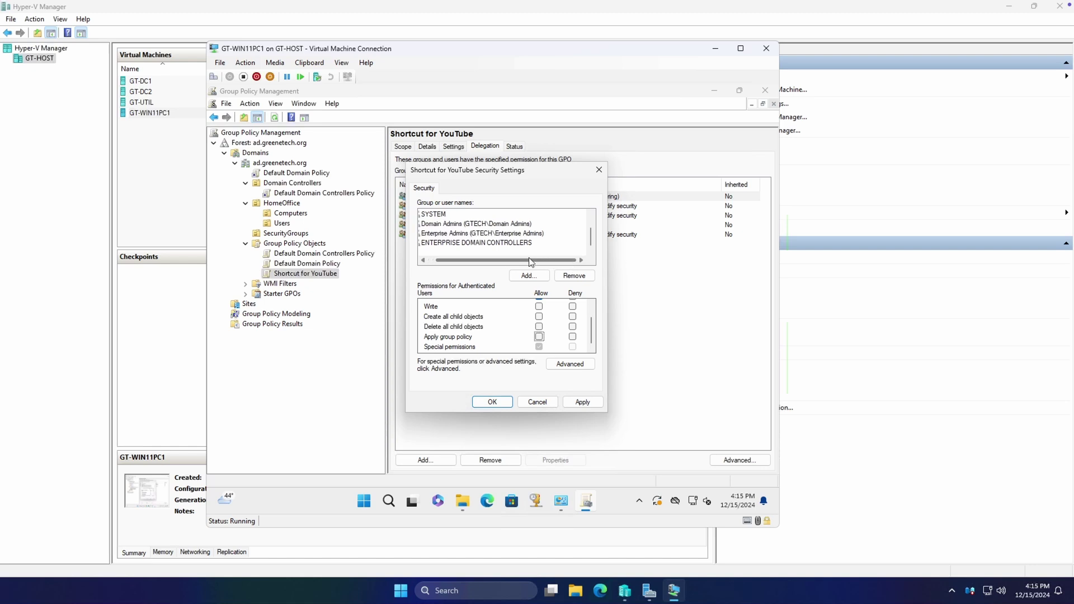
scroll(530, 262, "left", 1)
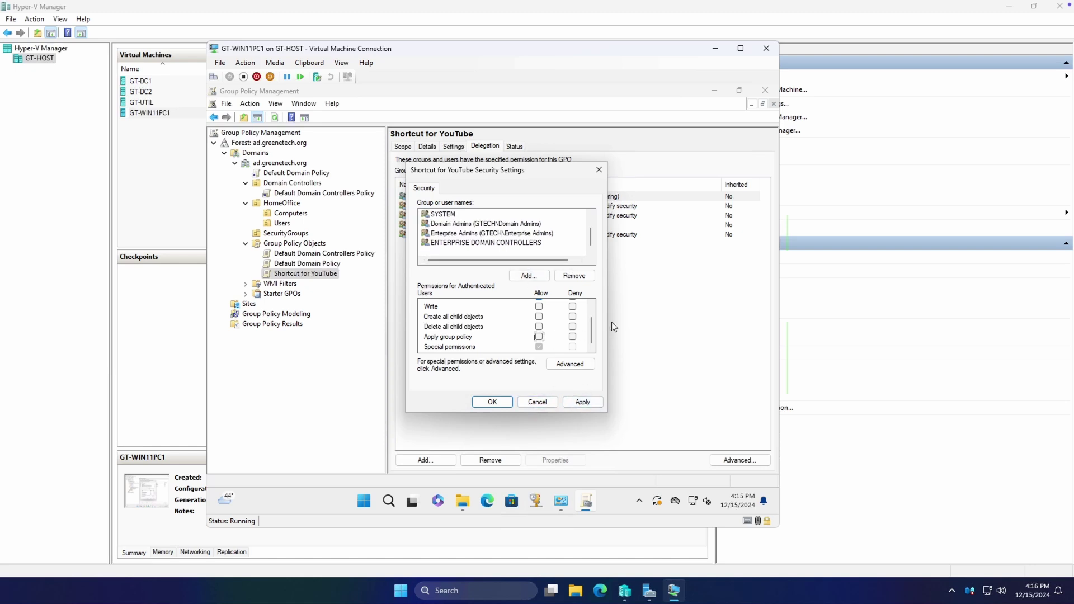
left_click_drag(591, 331, 592, 300)
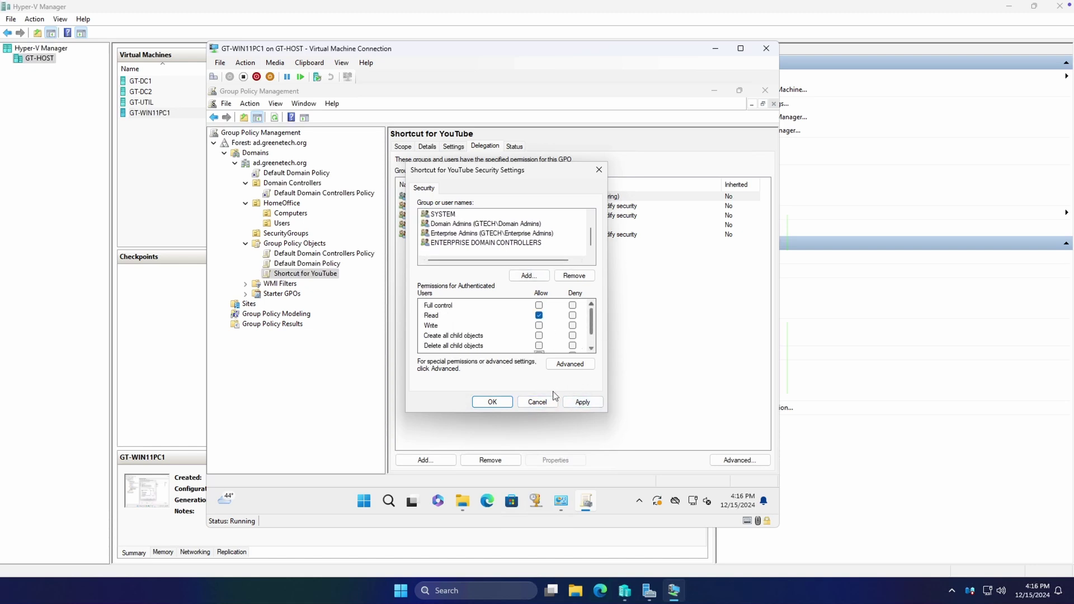
left_click(541, 401)
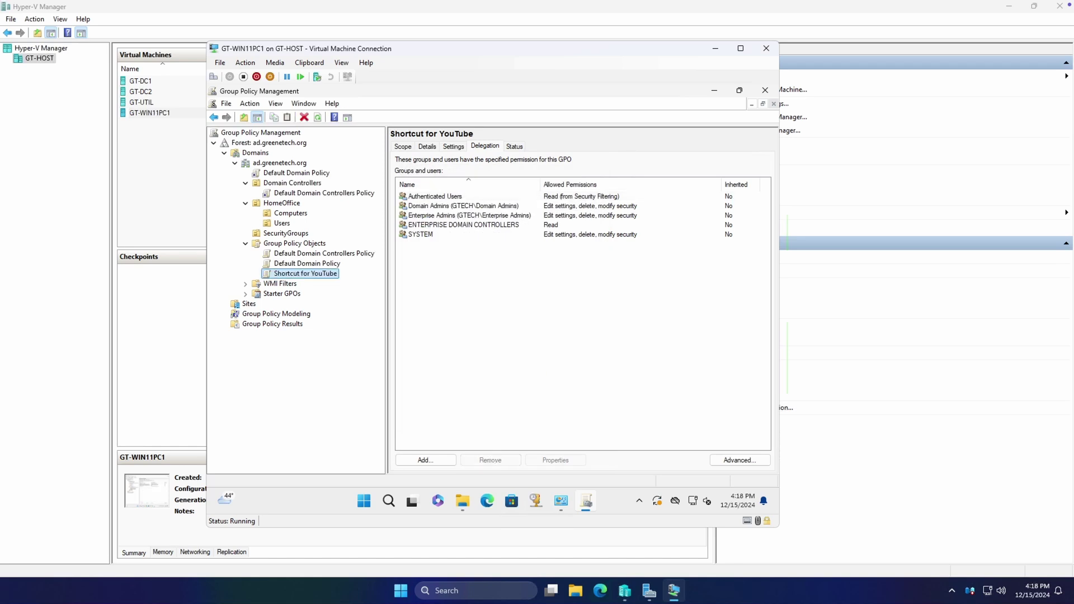
Open the Shortcut for YouTube GPO in the editor and browse its Computer Configuration branches
right_click(316, 275)
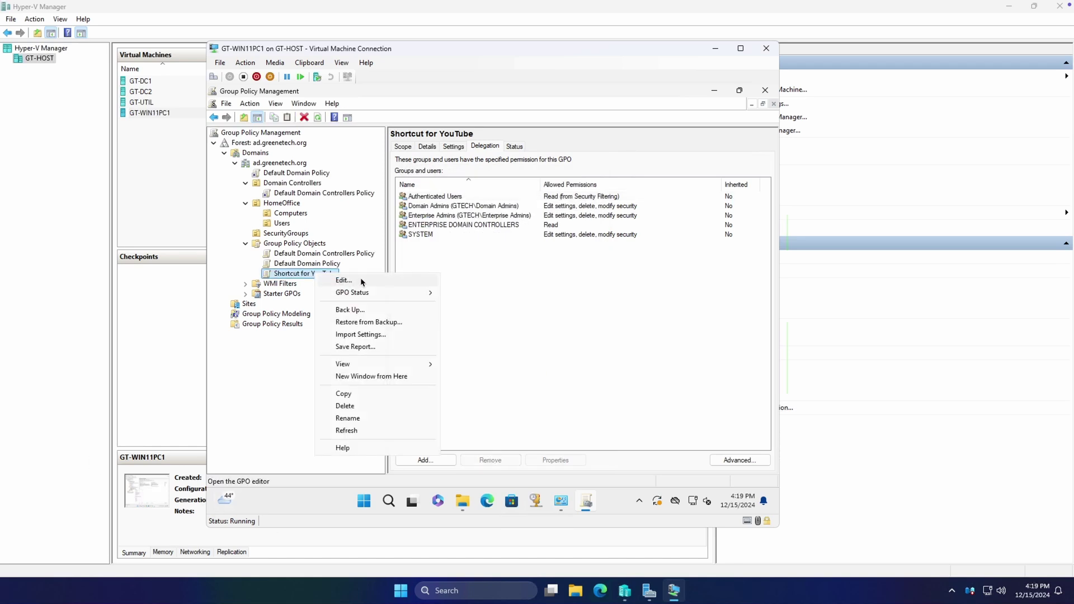
left_click(361, 278)
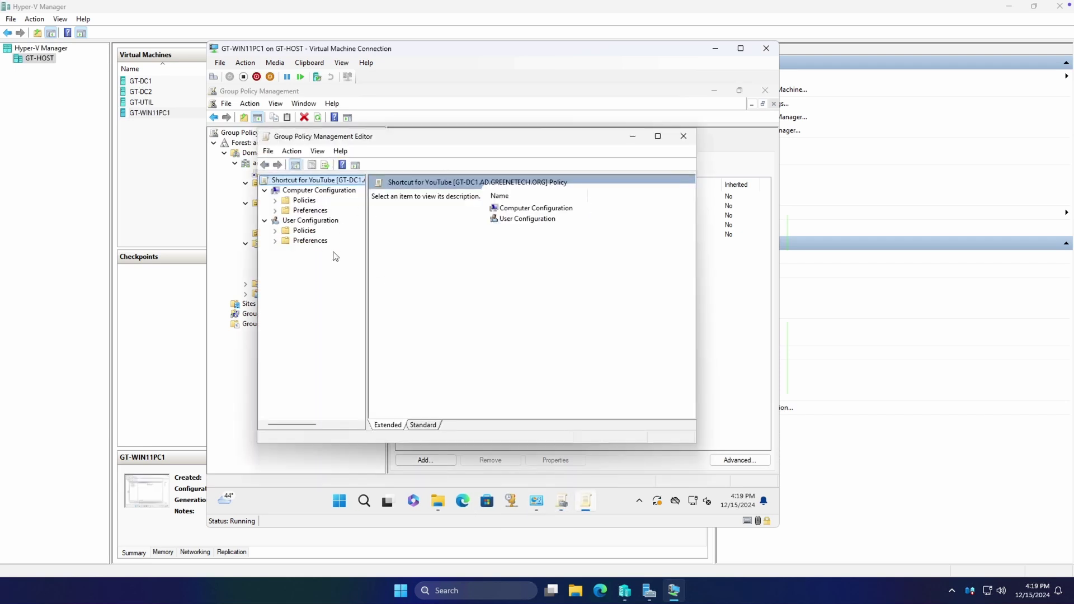
left_click(275, 201)
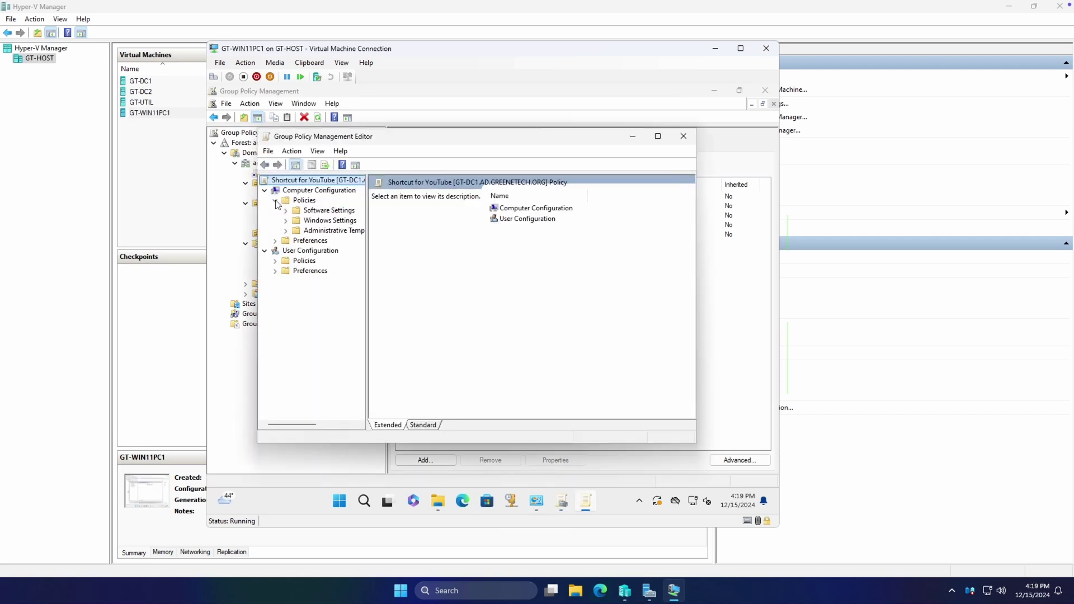
left_click(276, 241)
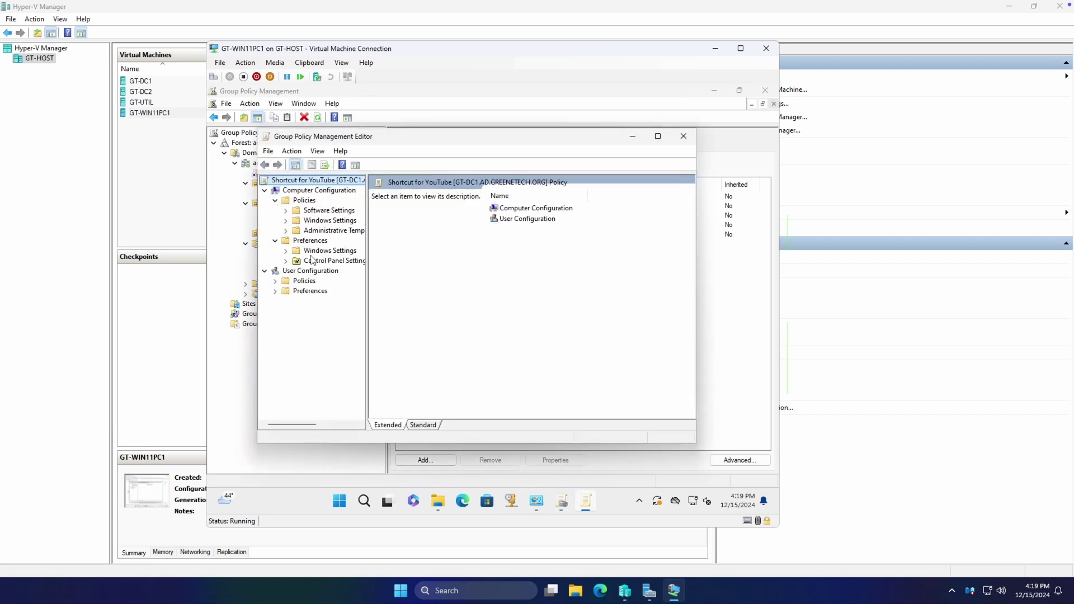
left_click(338, 232)
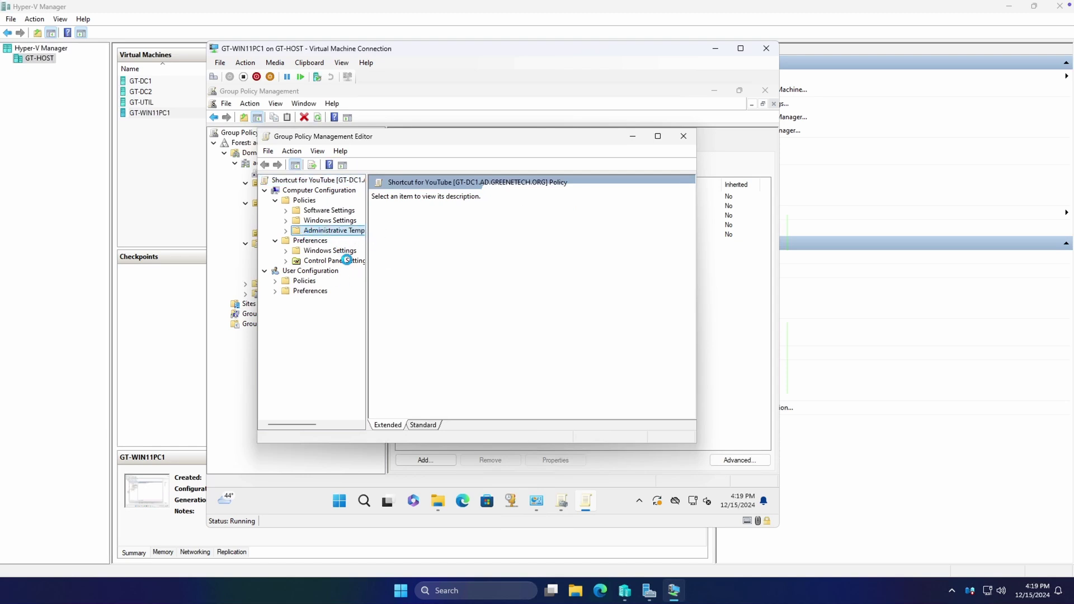
Show the empty User Configuration > Preferences > Windows Settings > Shortcuts node
left_click(276, 291)
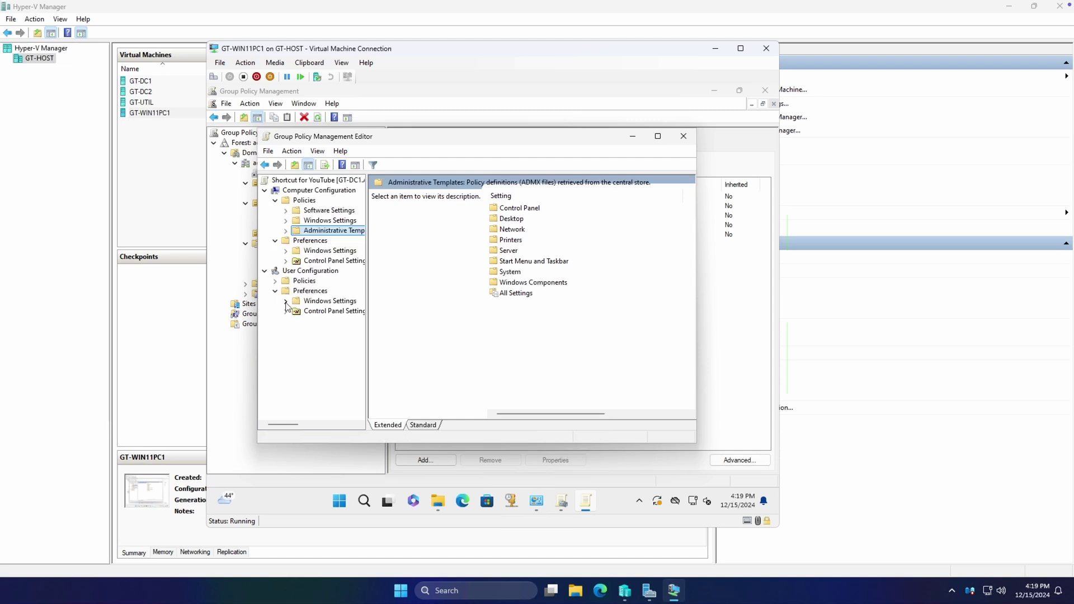
left_click(286, 302)
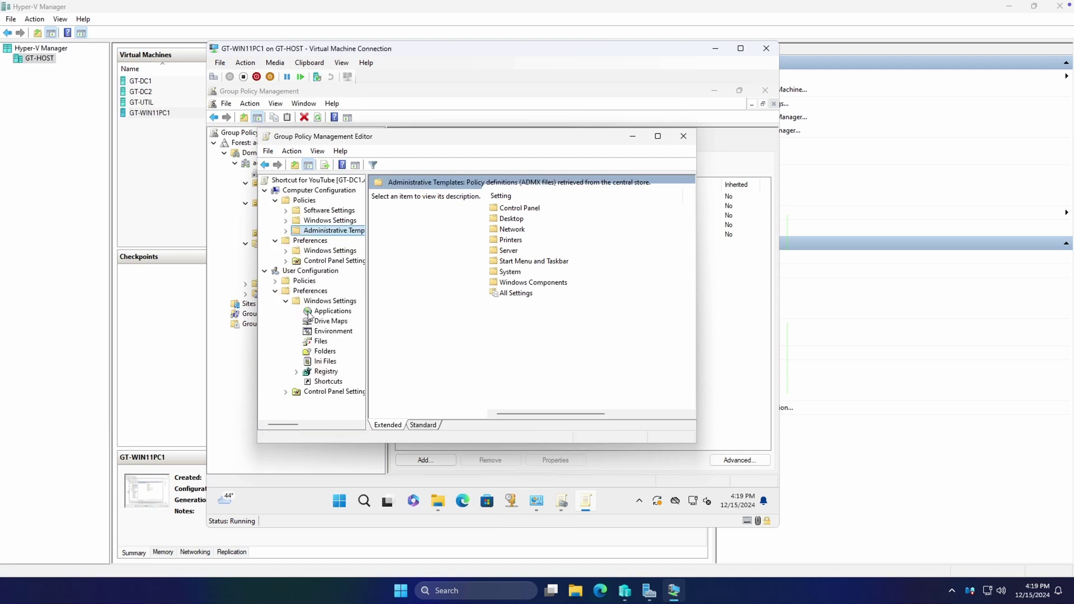
left_click(328, 382)
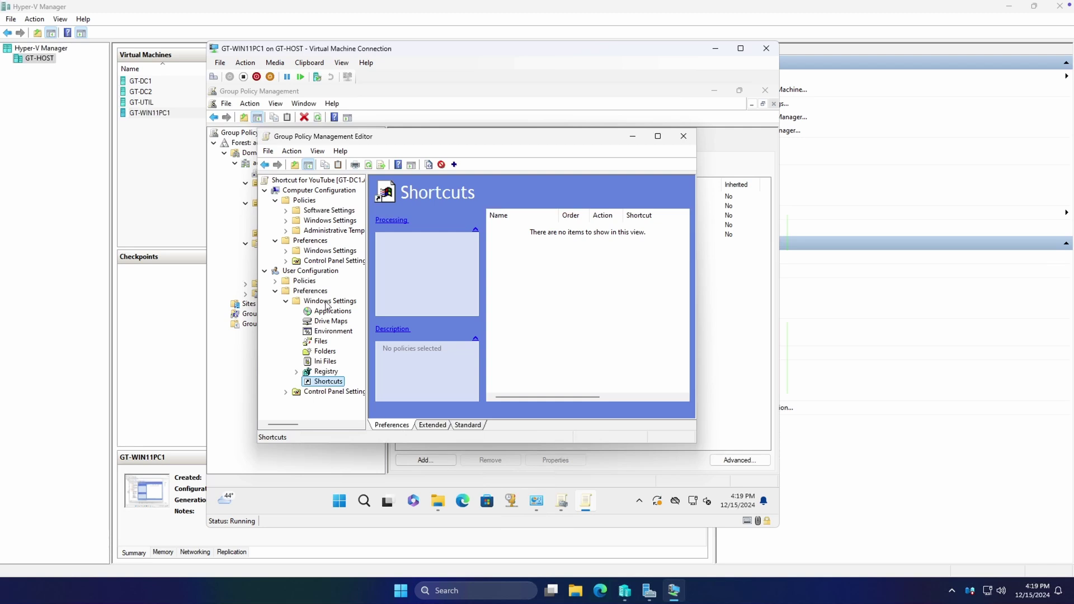
Create a new shortcut item with the Update action, name YouTube and a URL target type
right_click(335, 384)
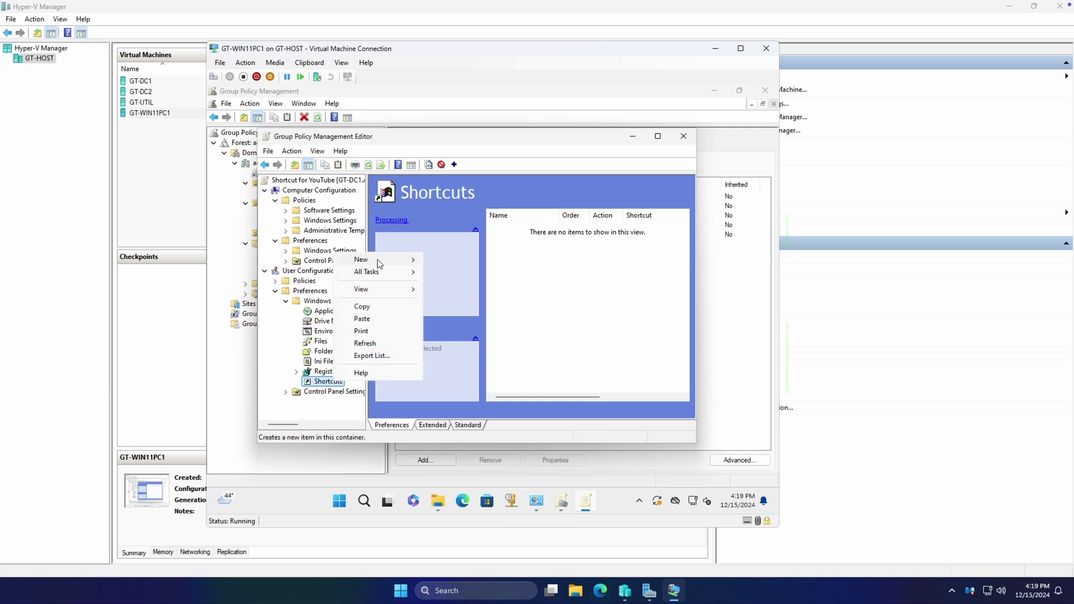
mouse_move(379, 261)
left_click(465, 261)
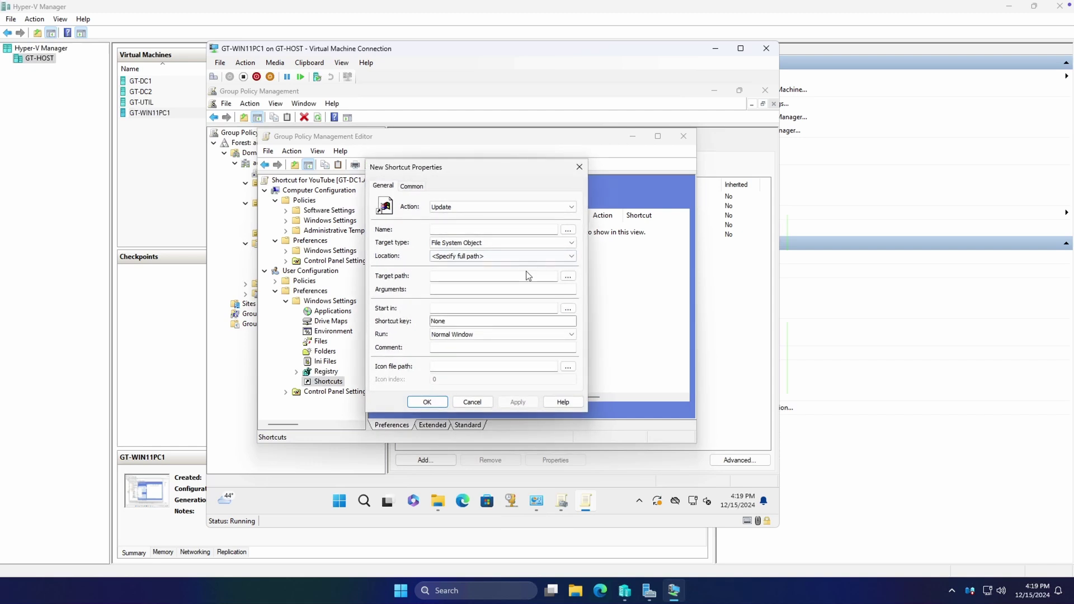
left_click(464, 210)
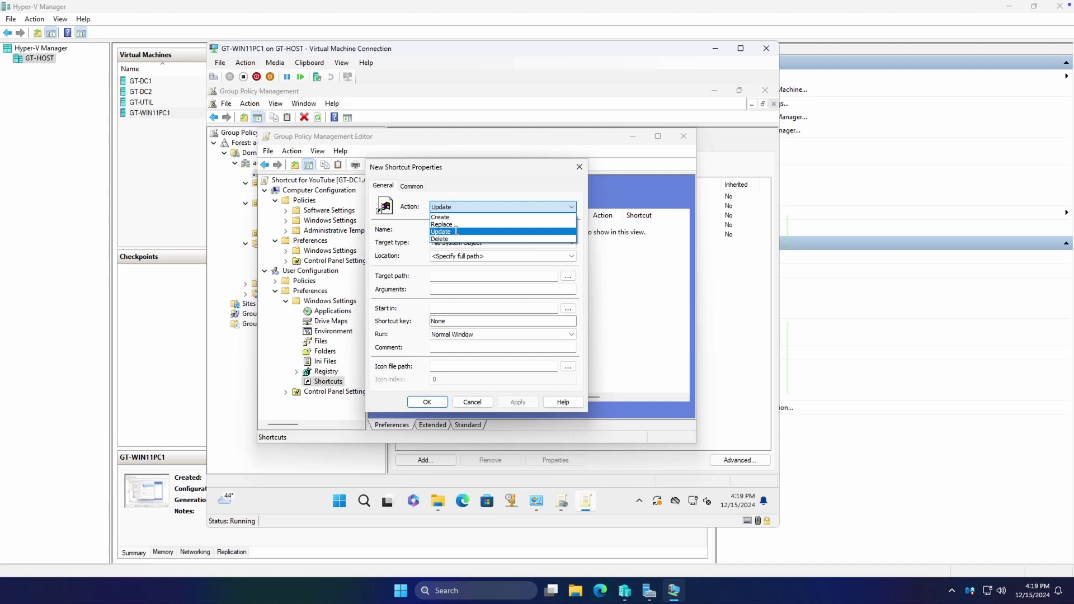
left_click(456, 232)
left_click(546, 231)
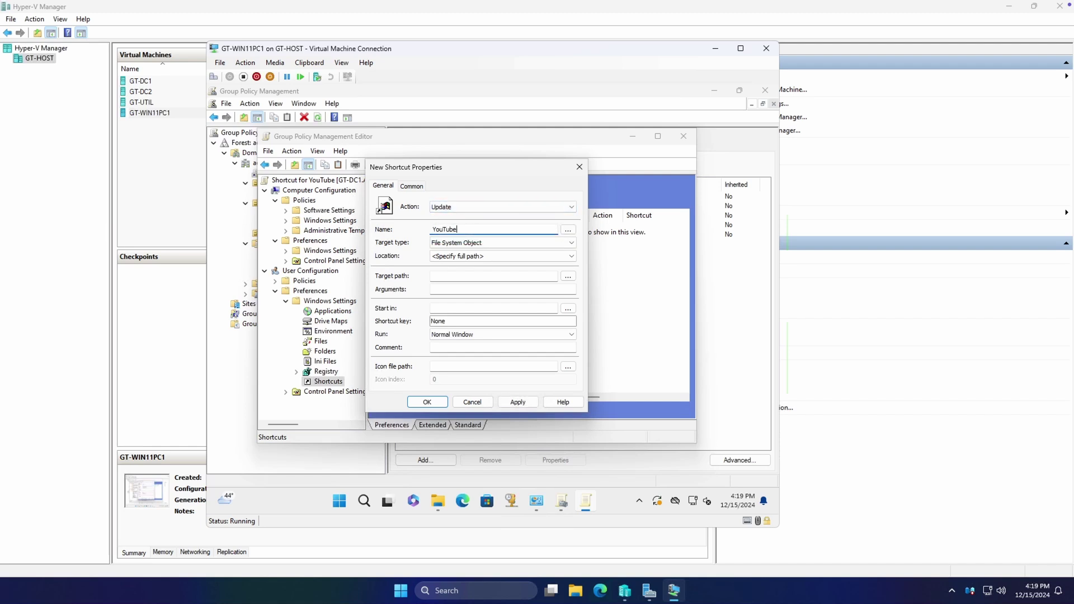
left_click(571, 243)
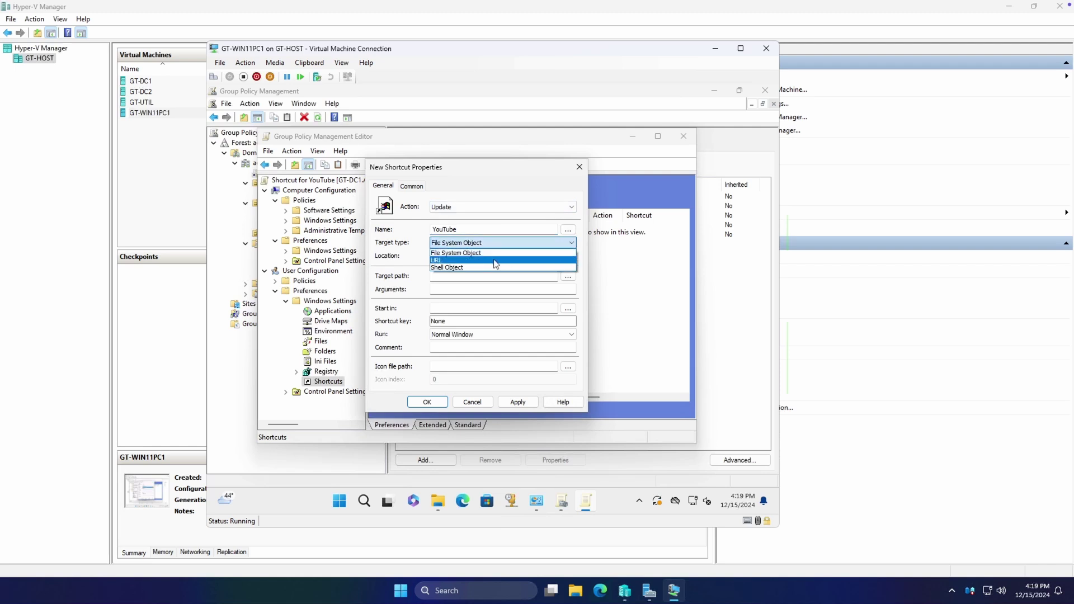
left_click(495, 264)
left_click(488, 256)
left_click(474, 273)
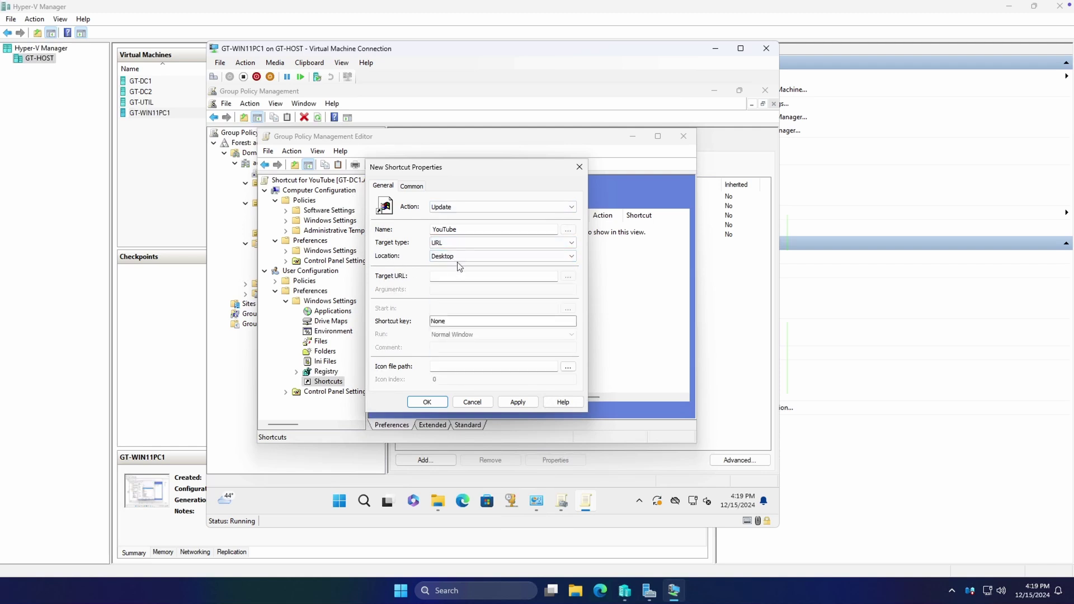
left_click(465, 275)
left_click(542, 364)
left_click(526, 403)
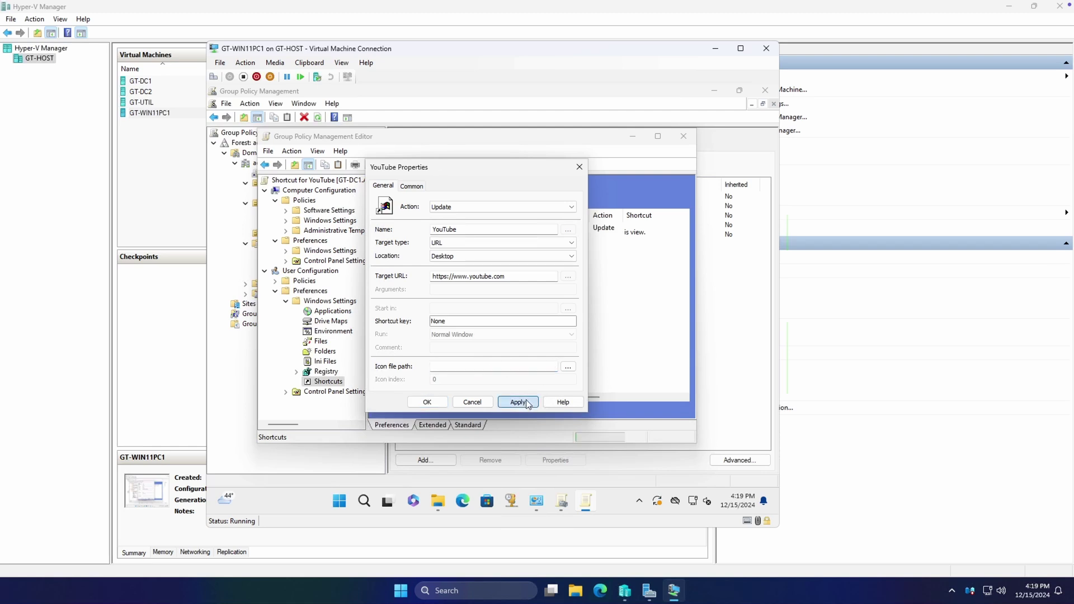
Close the YouTube shortcut properties, inspect its row in the Shortcuts list, and close the editor
left_click(427, 403)
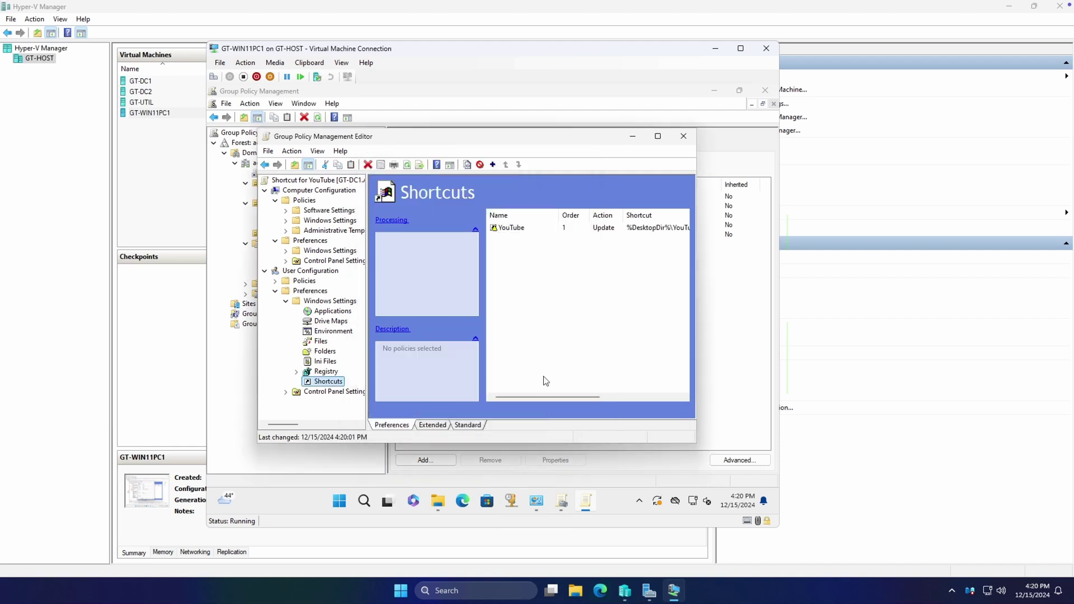
left_click_drag(552, 397, 598, 392)
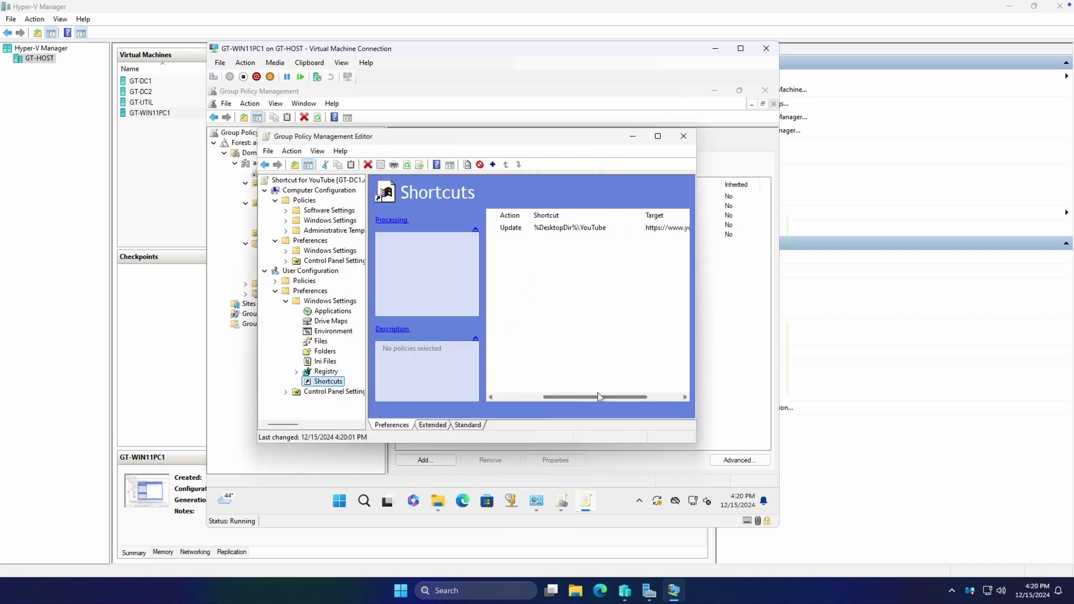
left_click(579, 234)
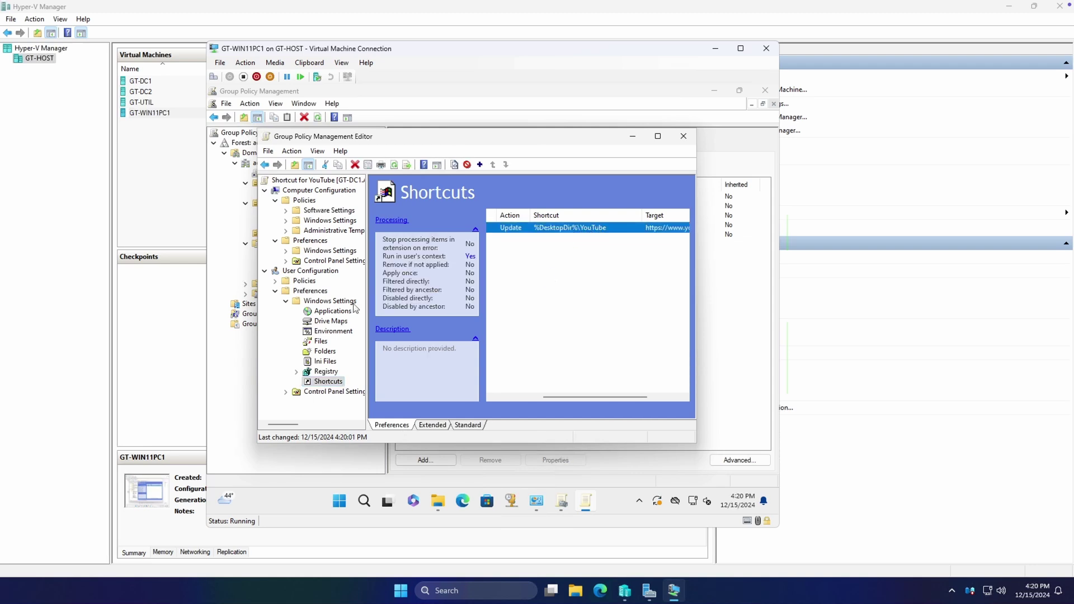
left_click(684, 136)
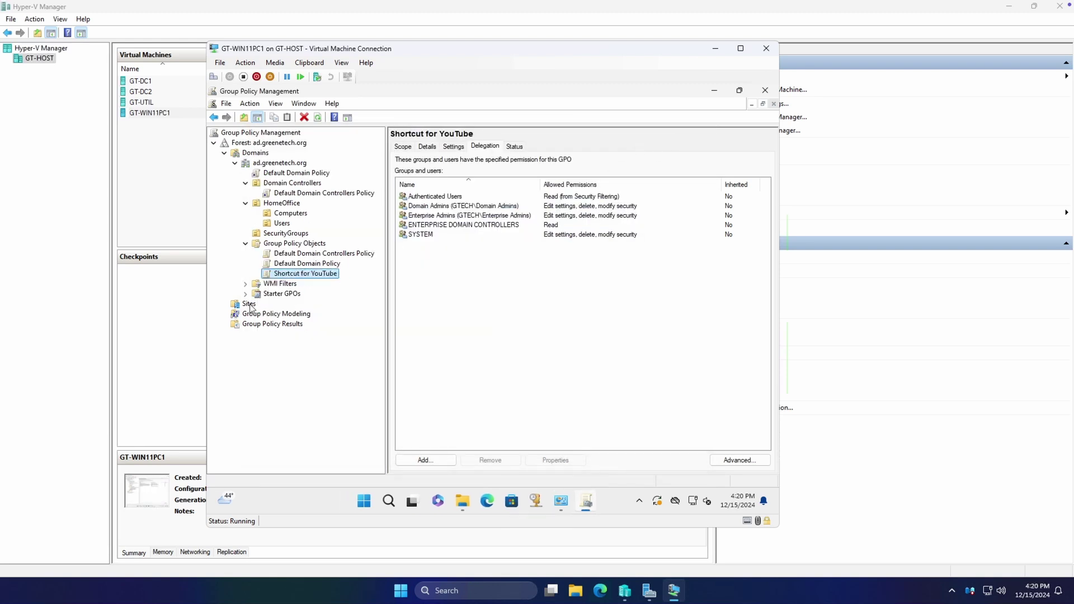
Refresh the Shortcut for YouTube GPO and show its Settings report at Windows Settings
right_click(312, 274)
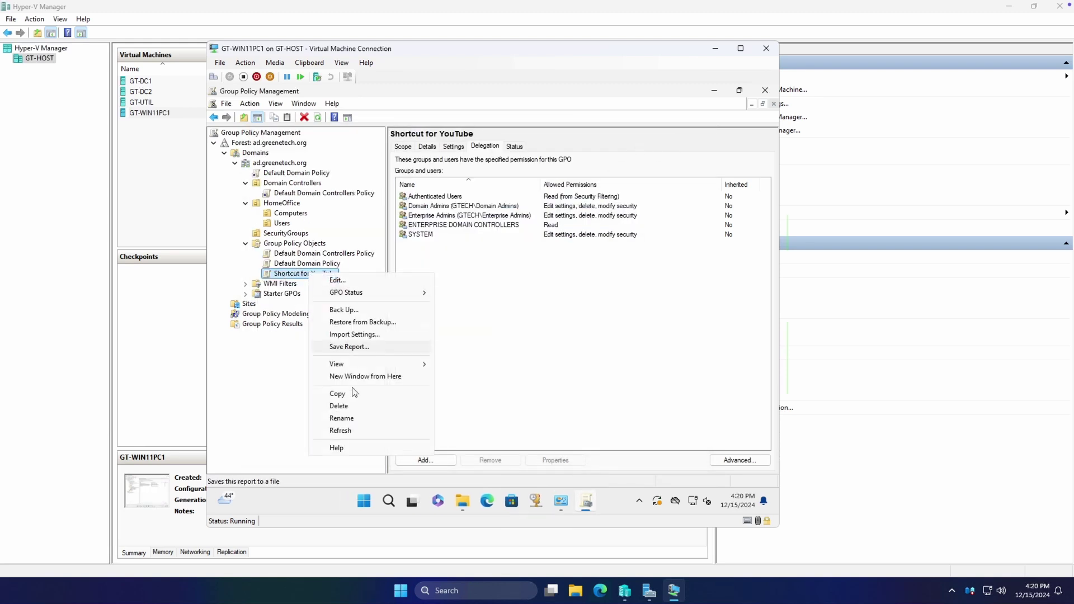
left_click(350, 431)
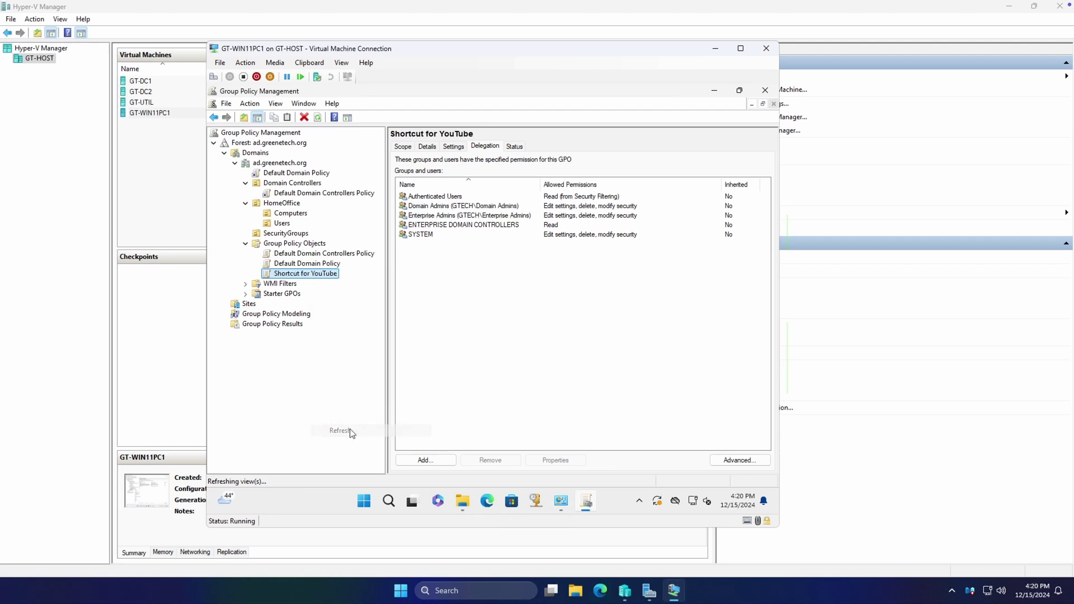
left_click(453, 147)
left_click(493, 348)
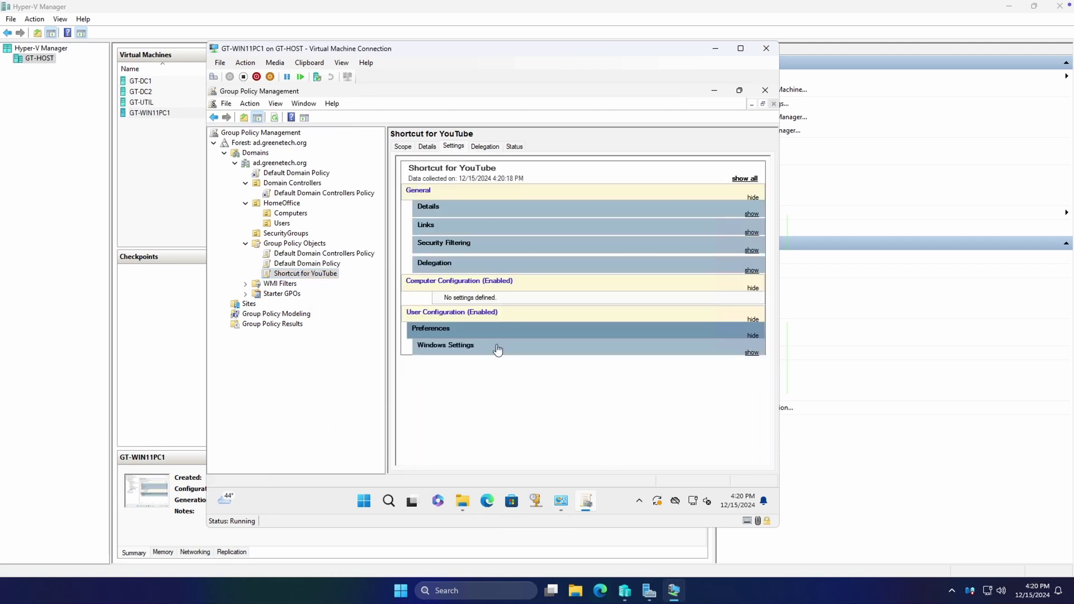
left_click(497, 349)
Expand Shortcuts > YouTube in the report down to its General and Common options
left_click(482, 364)
left_click(492, 382)
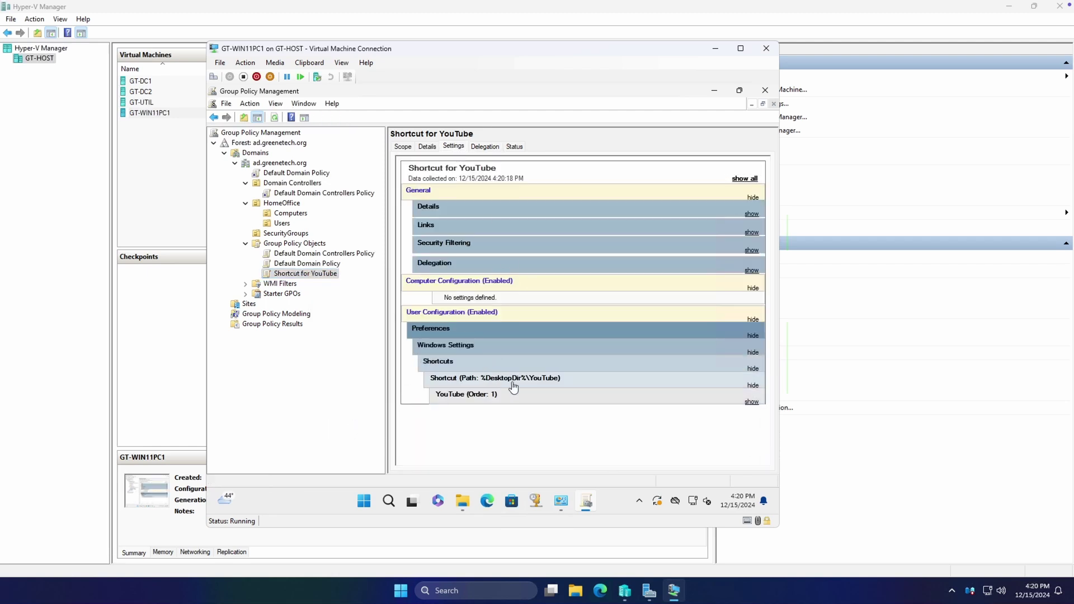
left_click(521, 396)
left_click(504, 417)
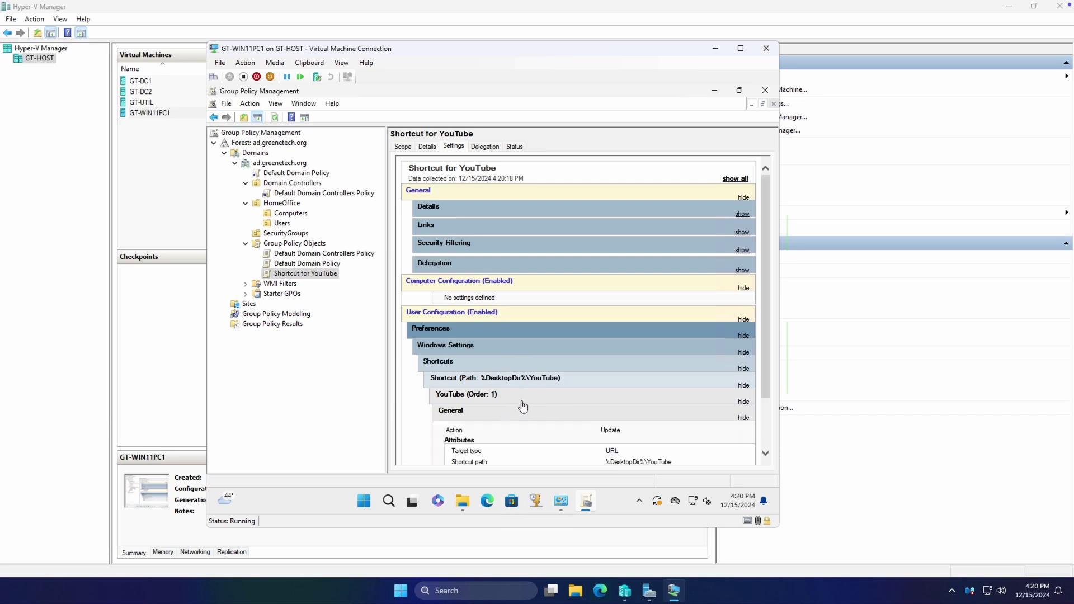
scroll(520, 395, "down", 1)
left_click(508, 451)
scroll(583, 397, "down", 1)
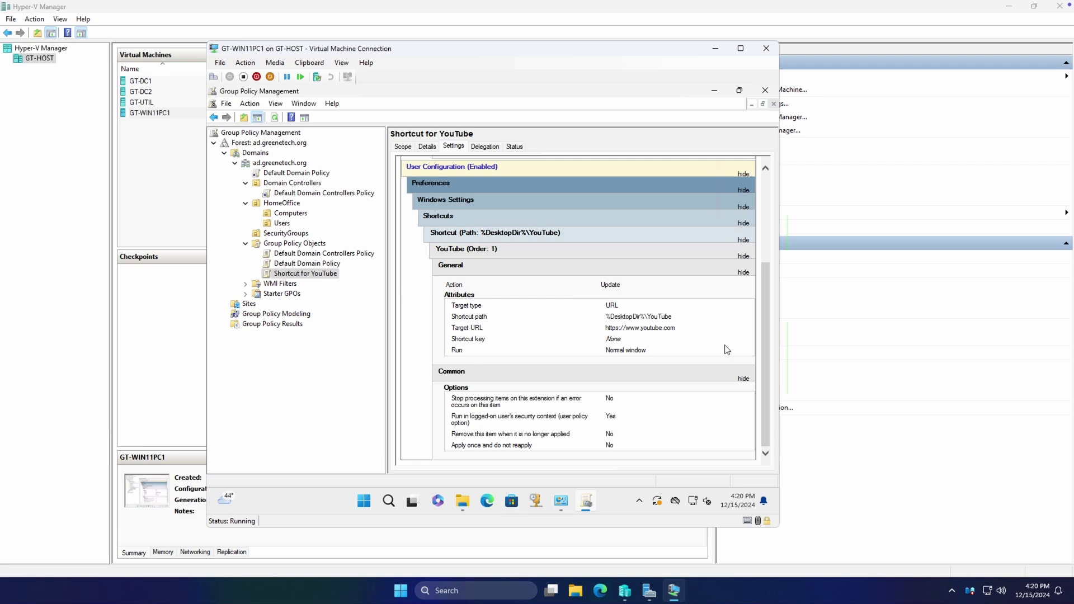
left_click(286, 274)
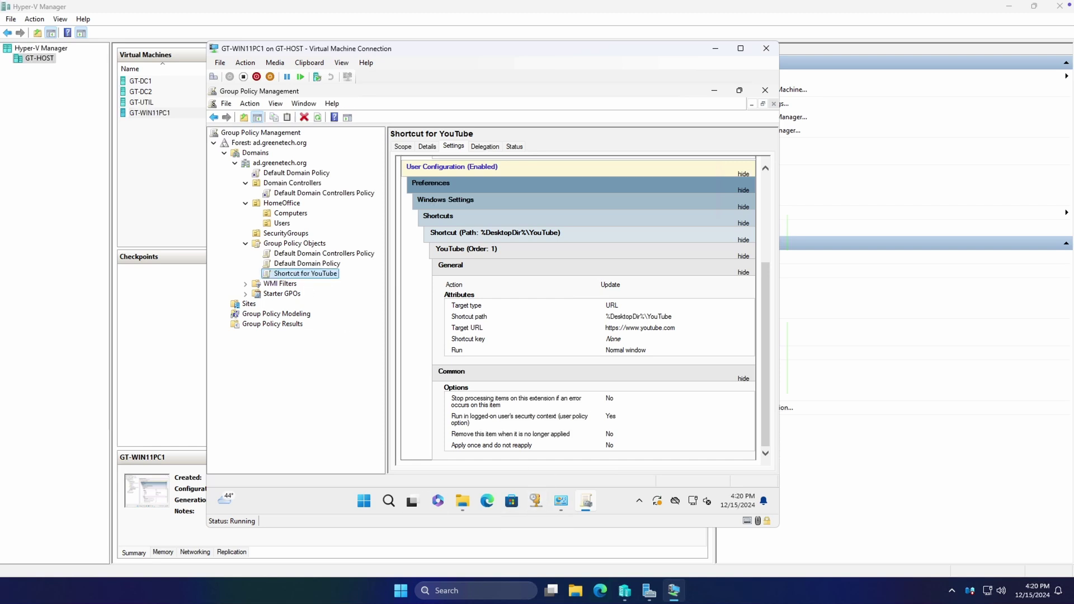
Launch Active Directory Users and Computers from a Start search for 'active' and expand ad.greenetech.org
left_click(364, 500)
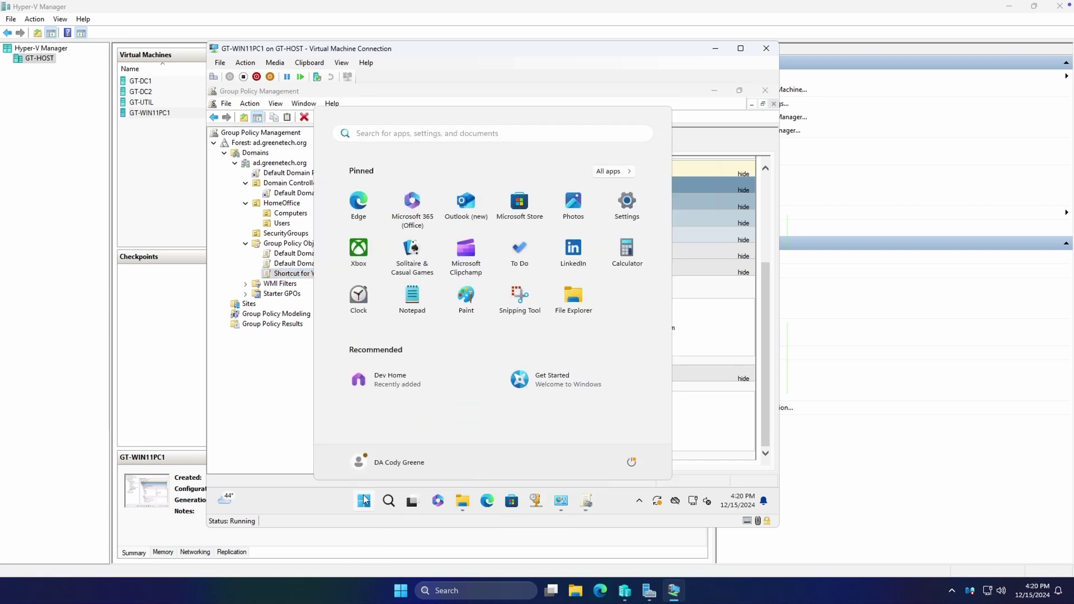
type("active")
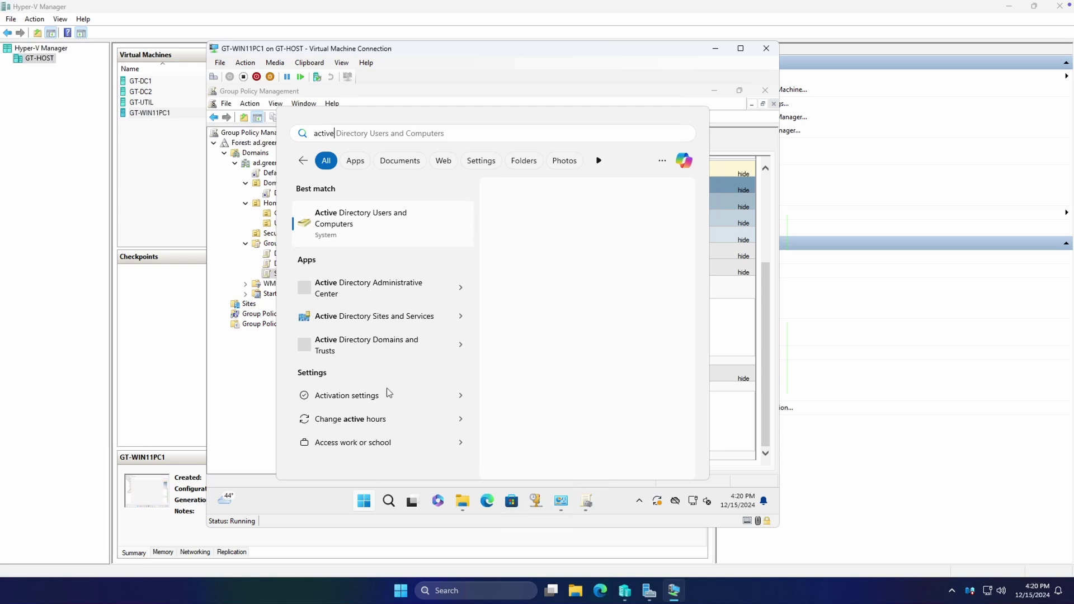
left_click(346, 227)
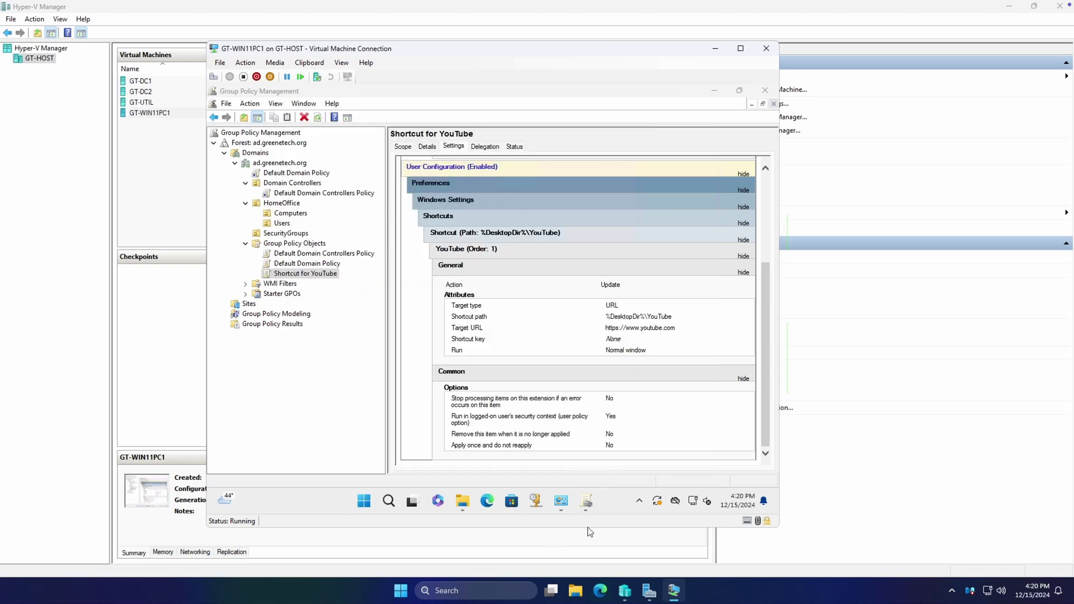
left_click(268, 207)
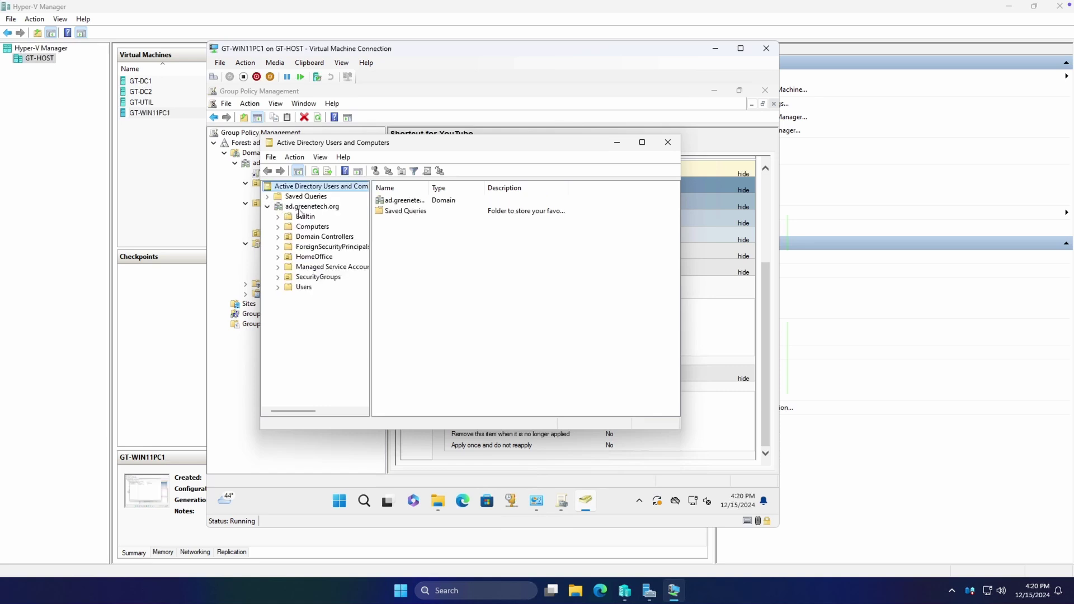
left_click(307, 207)
right_click(308, 208)
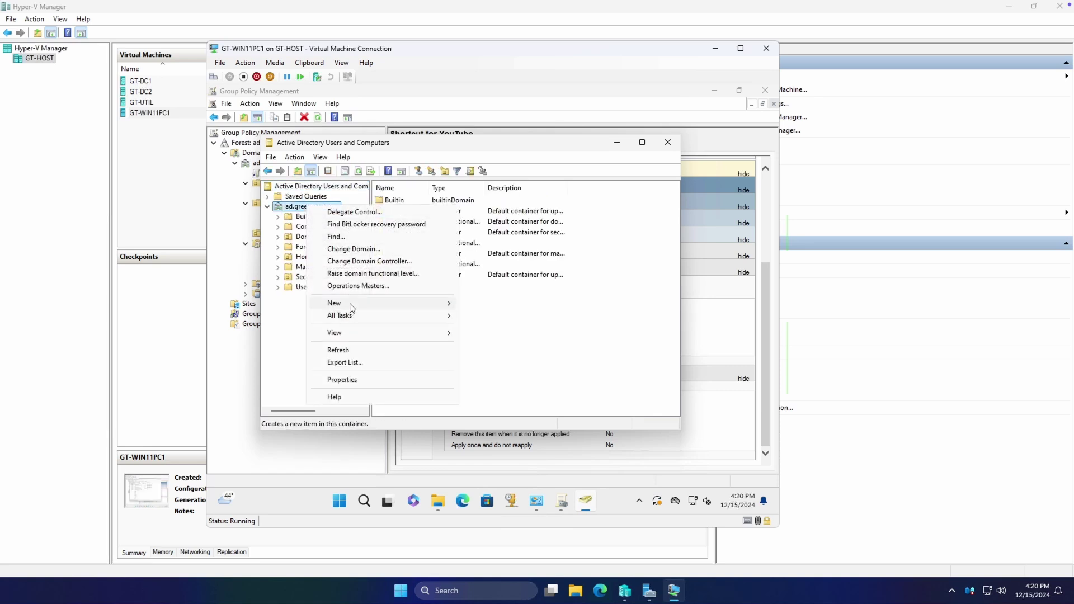
mouse_move(344, 304)
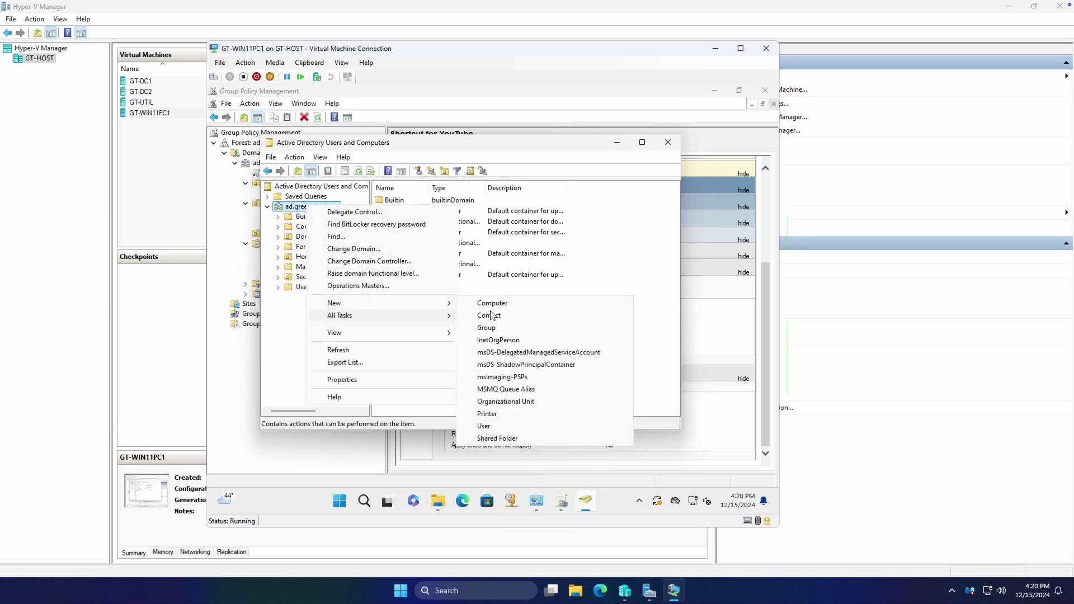
left_click(242, 264)
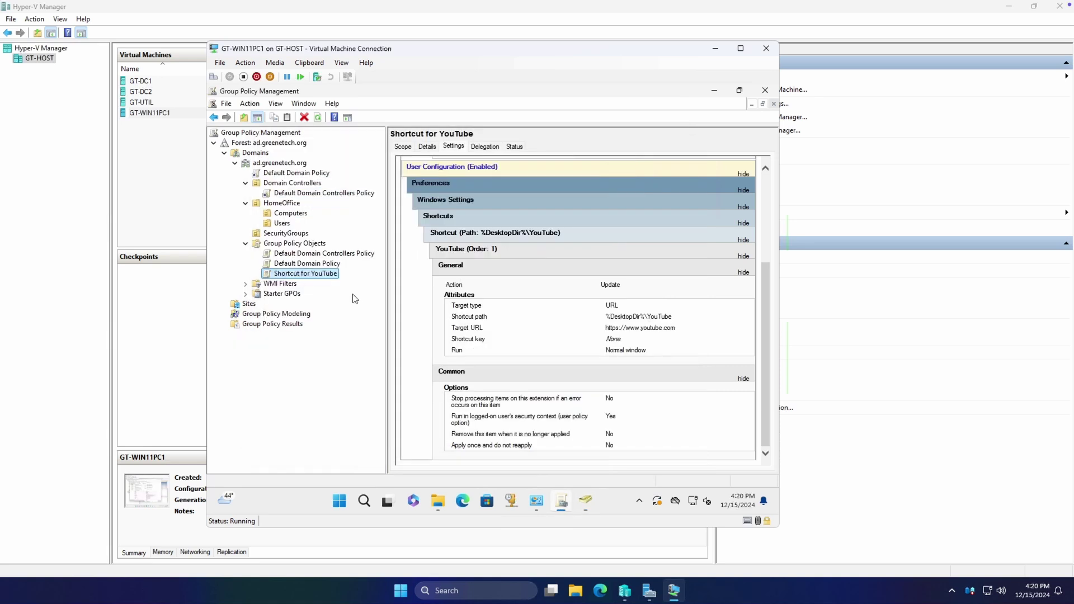
left_click(585, 499)
Start a New User in the HomeOffice Users OU
left_click(316, 278)
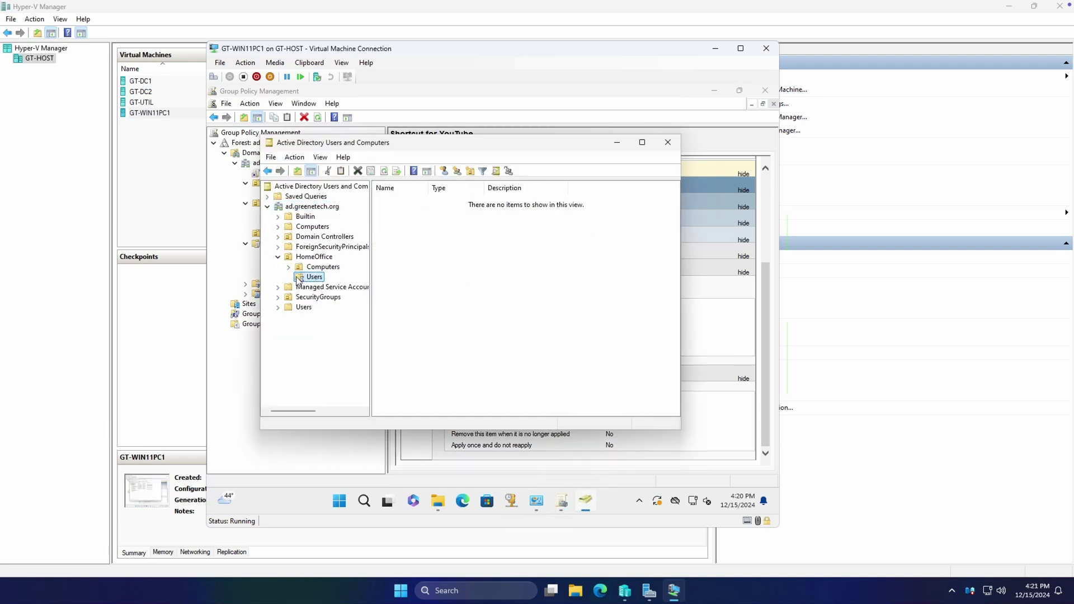
right_click(309, 277)
mouse_move(345, 324)
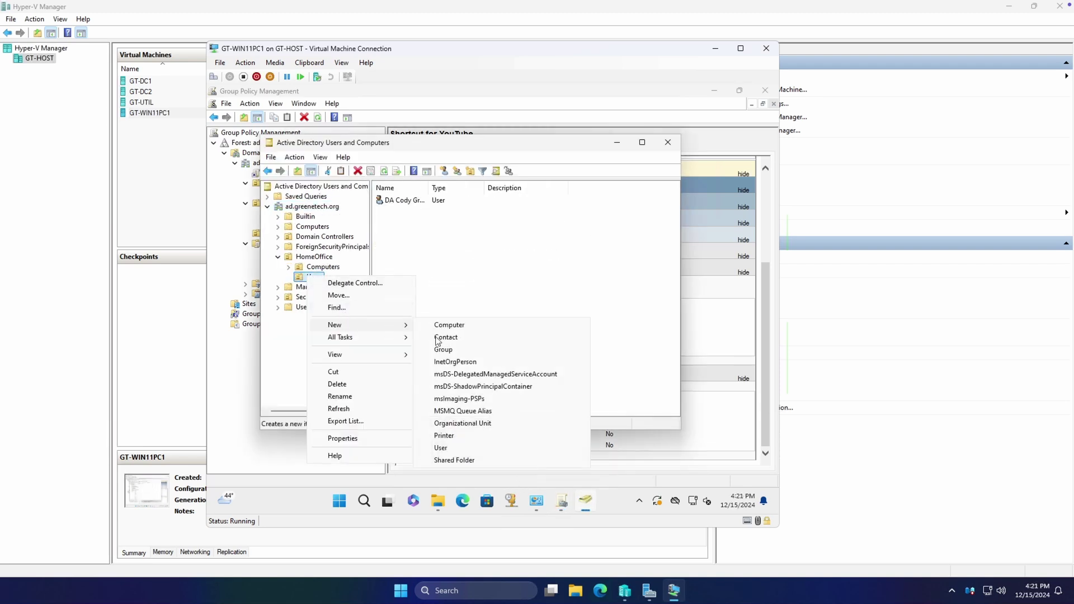
left_click(480, 446)
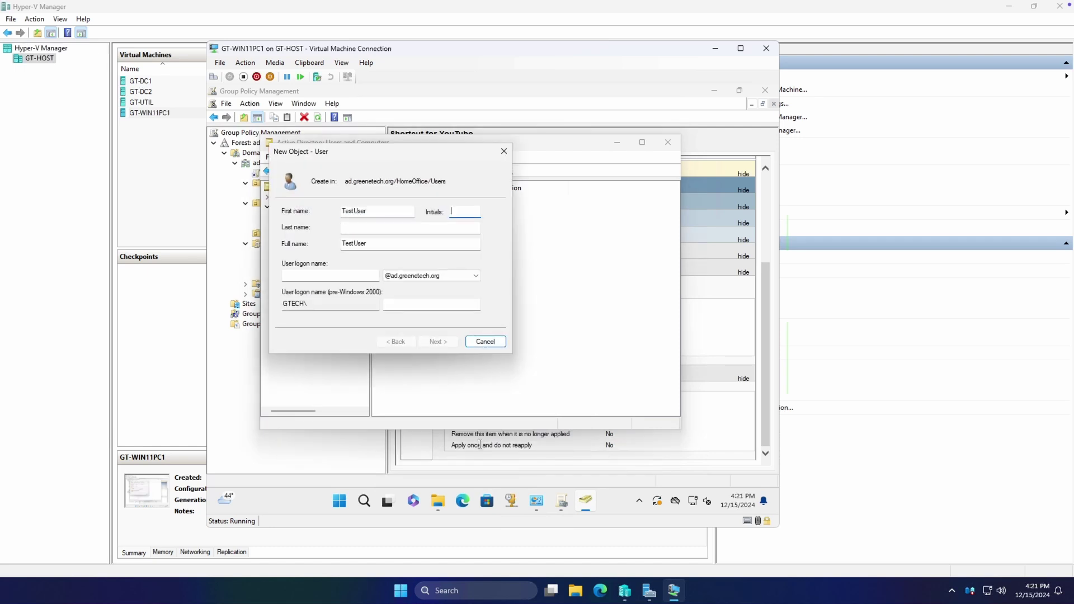
Create user TestUser with logon name testuser, a password, and no forced change at next logon
key("Tab")
key("Tab")
key("Tab")
type("test")
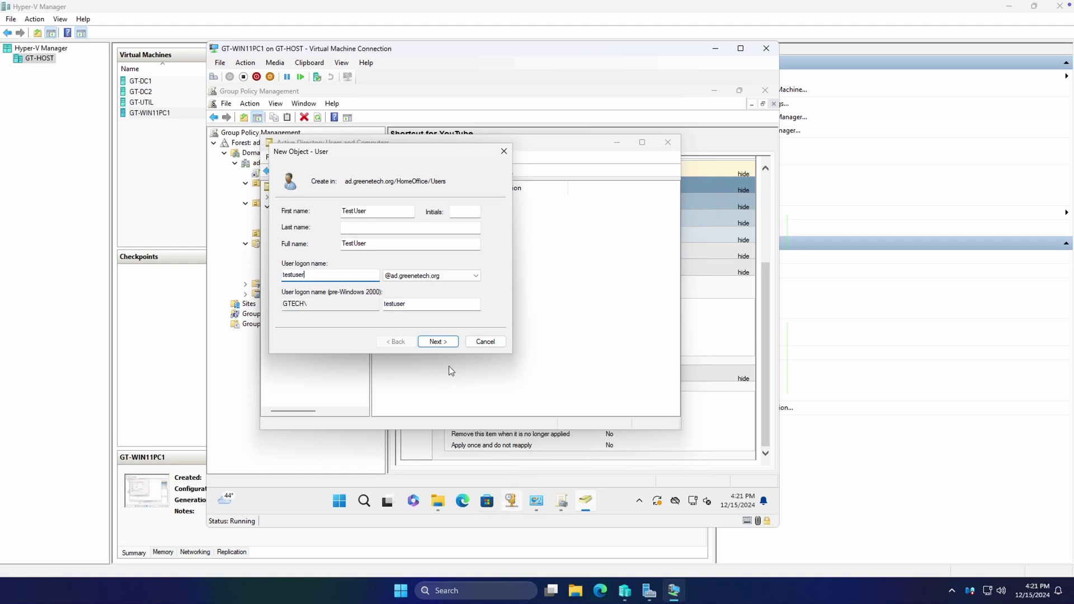
left_click(446, 342)
left_click(343, 248)
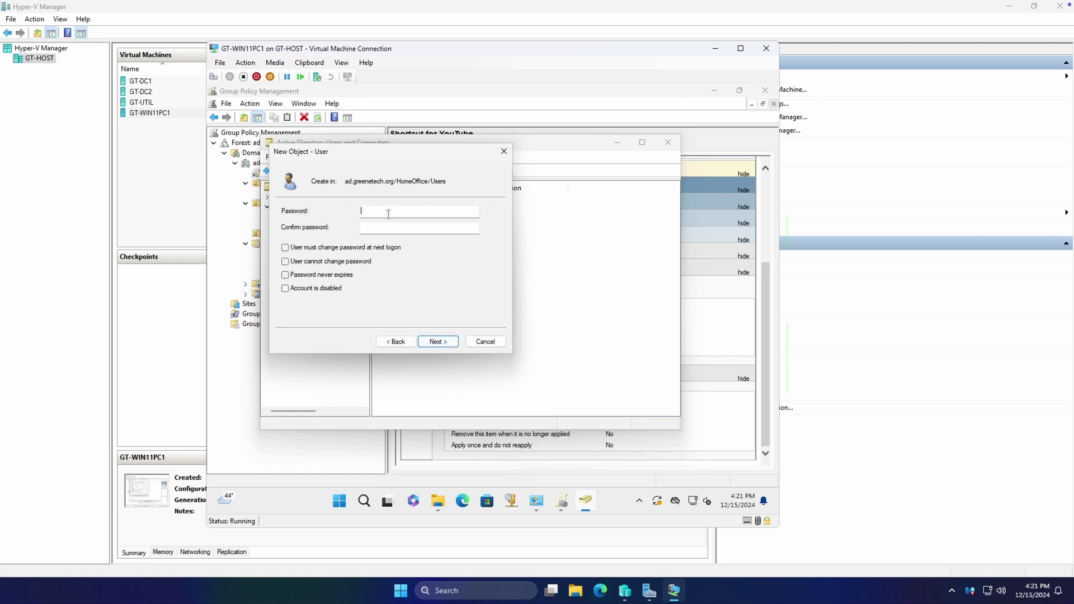
left_click(388, 212)
type("P")
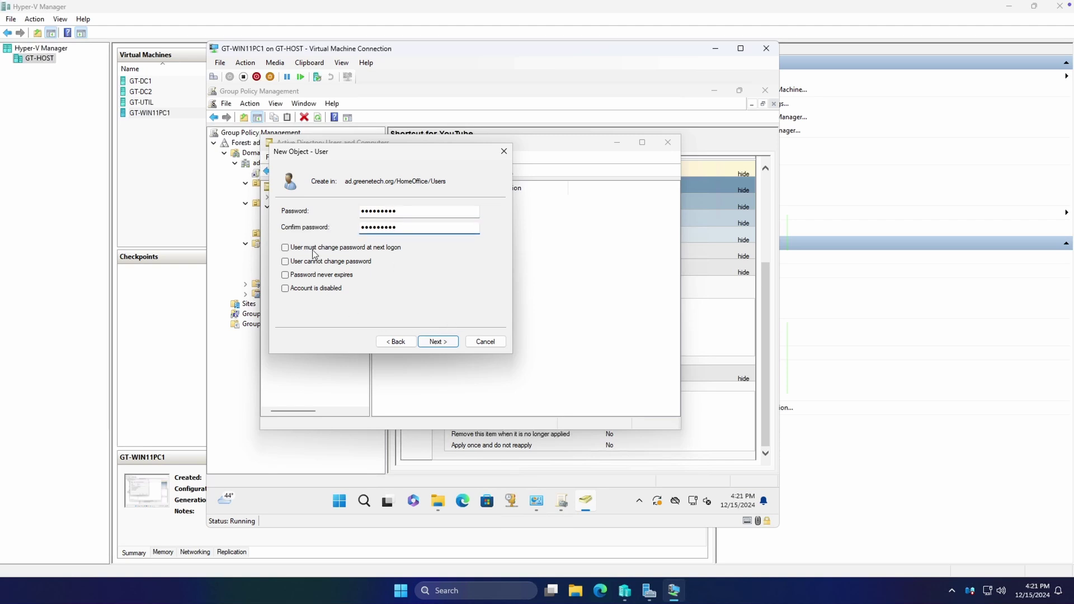
left_click(446, 342)
left_click(446, 342)
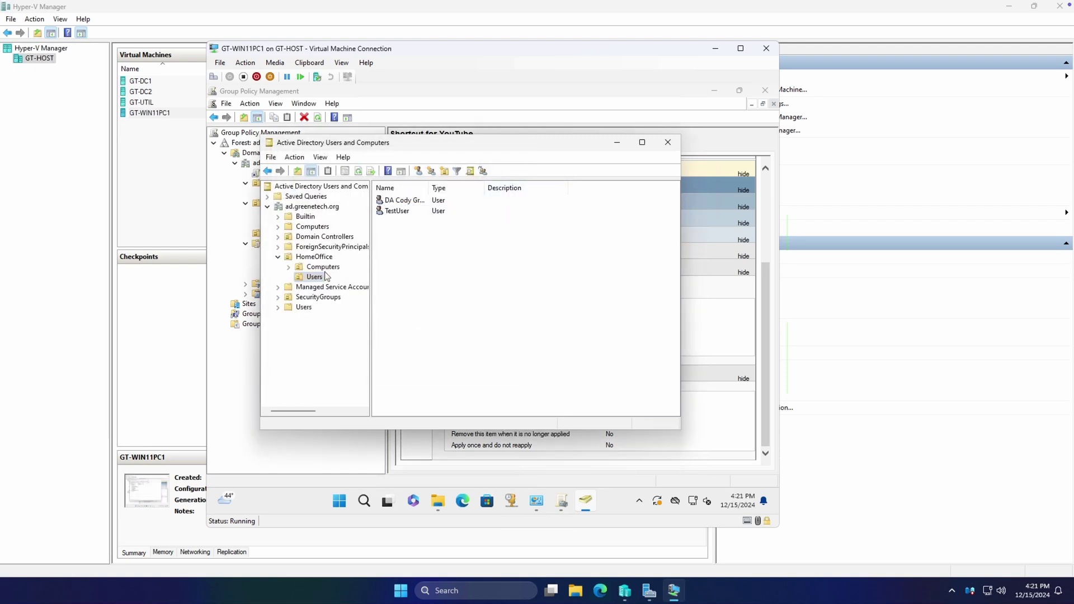
Minimize Active Directory Users and Computers and view the GPOs linked to SecurityGroups
left_click(617, 143)
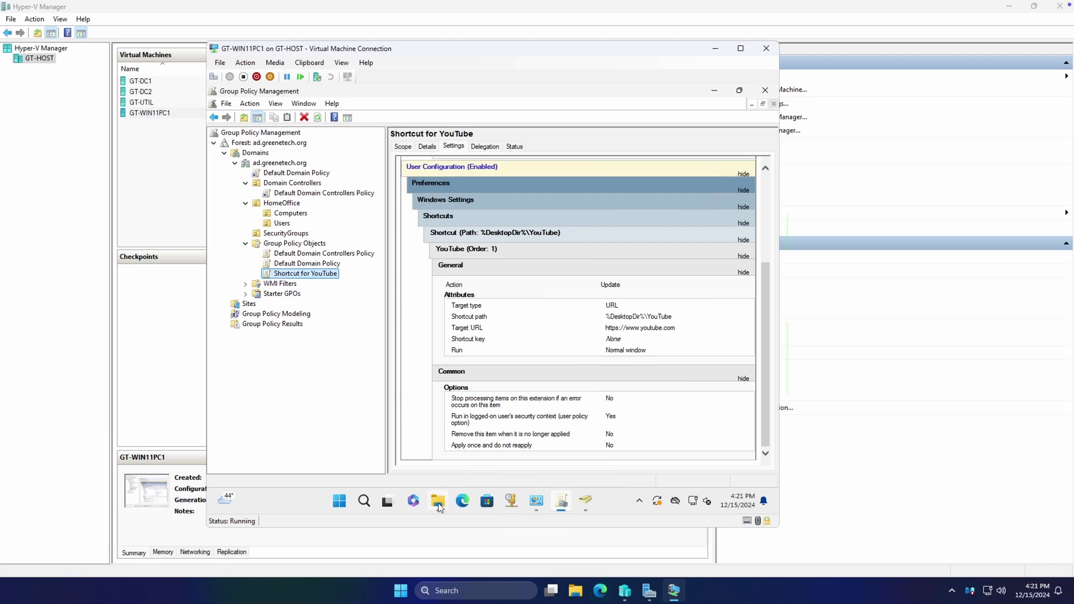
mouse_move(438, 506)
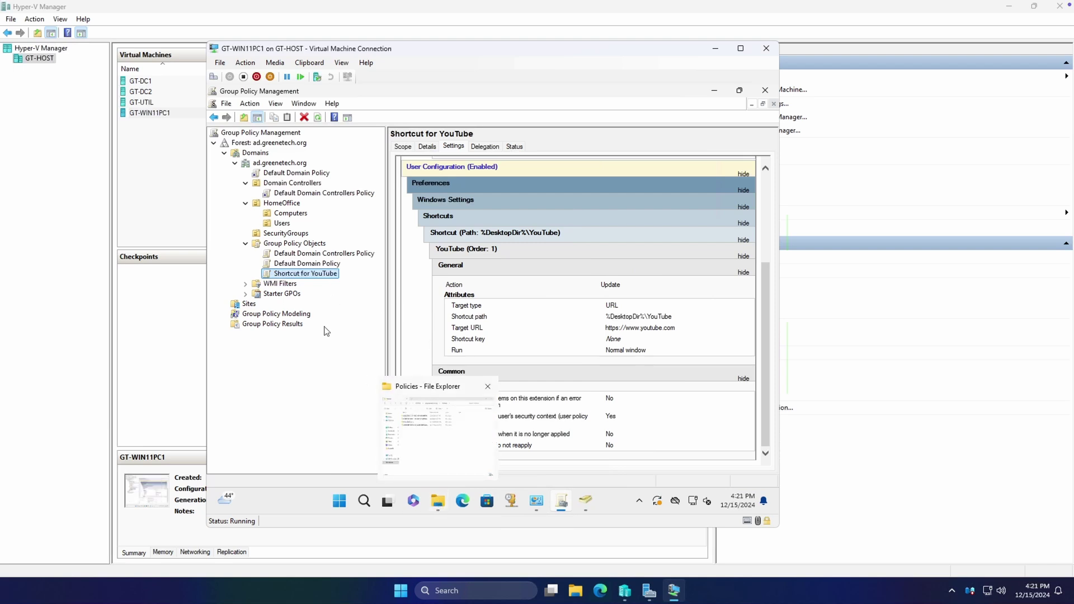
left_click(281, 234)
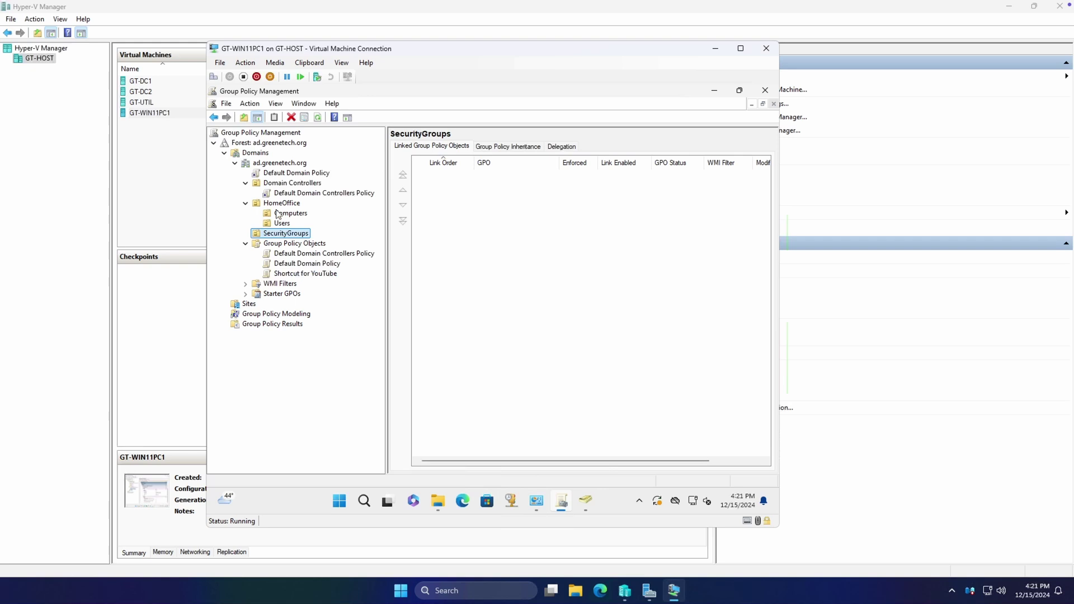
Link the existing Shortcut for YouTube GPO to the HomeOffice Users OU and view its Settings report
left_click(281, 224)
right_click(281, 223)
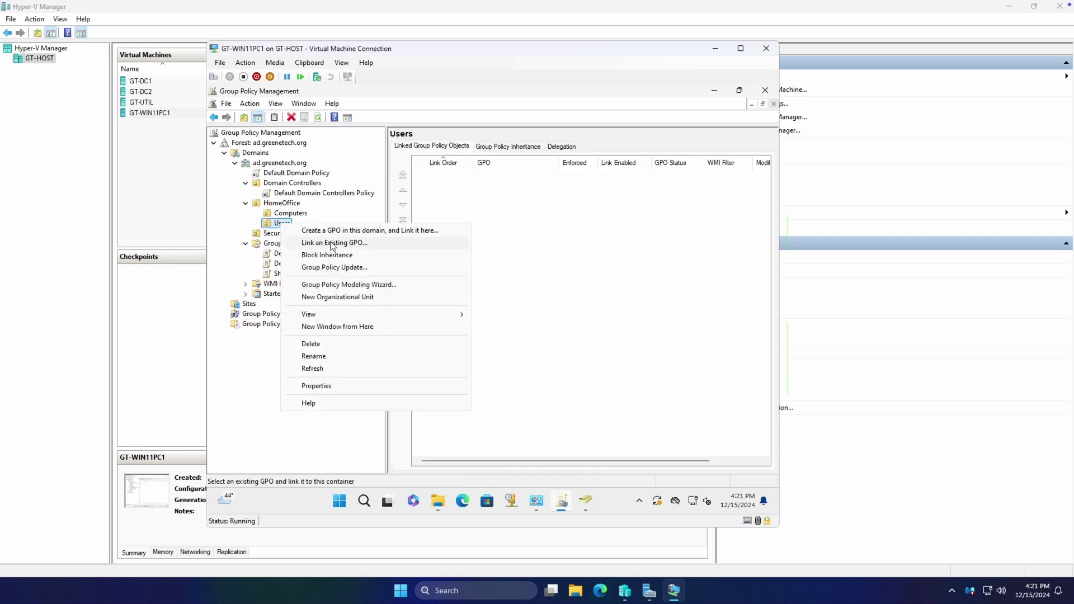
left_click(332, 244)
left_click(434, 277)
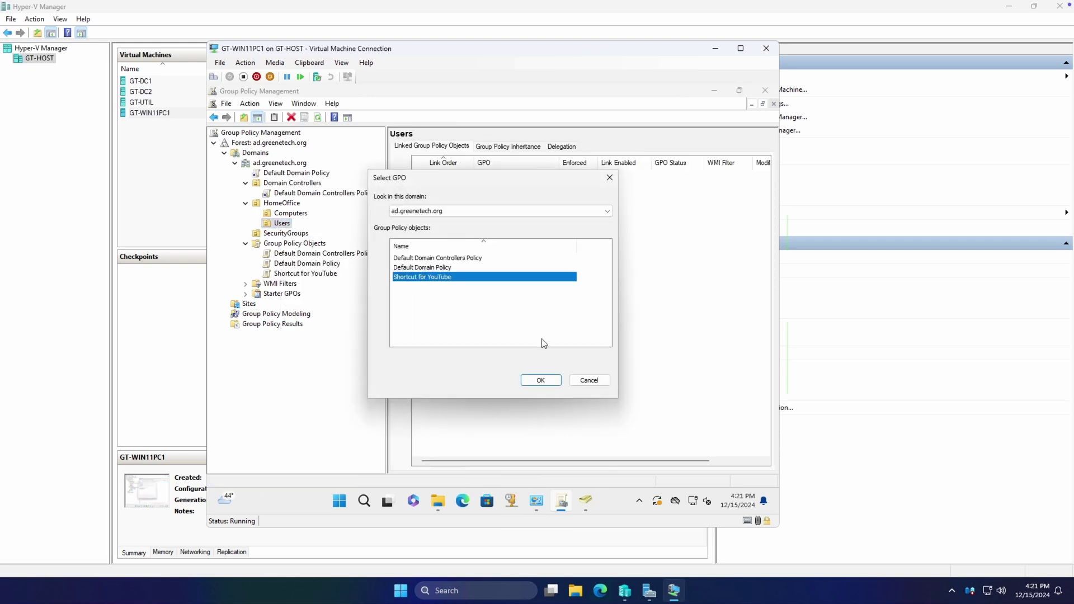
left_click(542, 380)
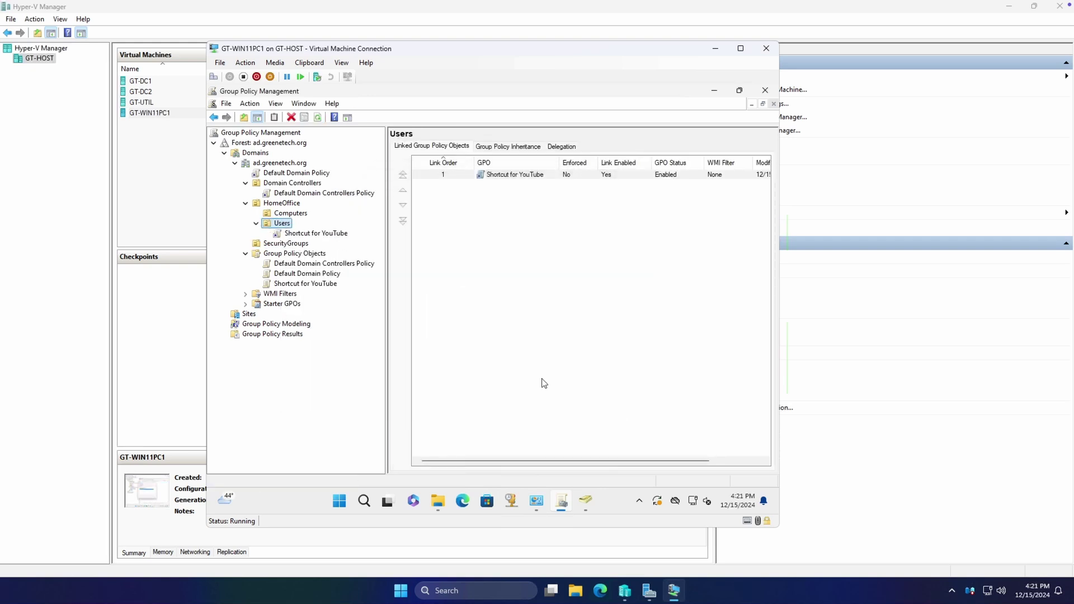
left_click(313, 234)
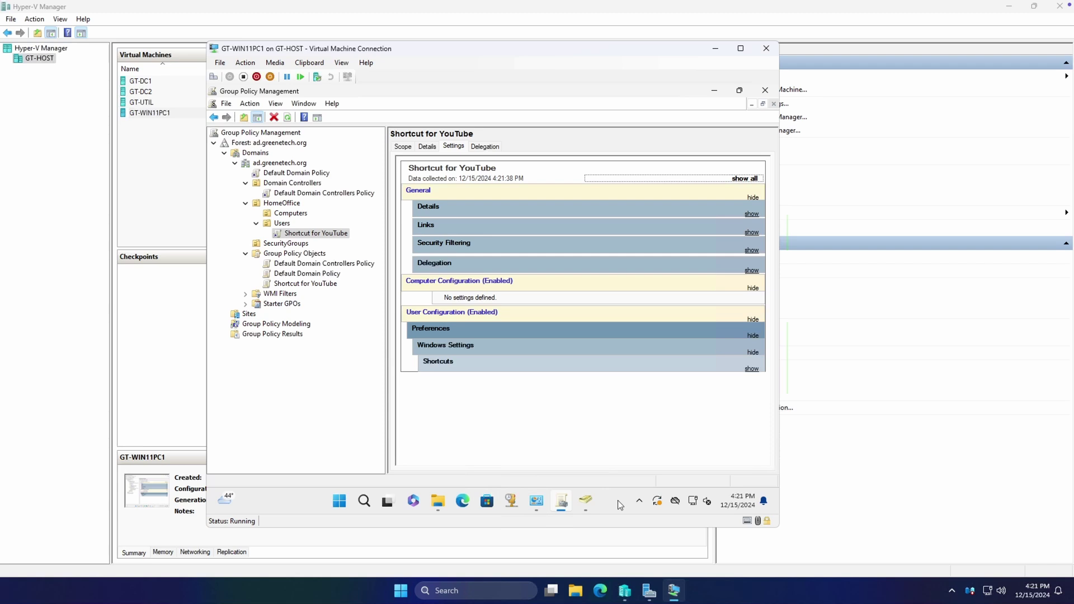
mouse_move(586, 501)
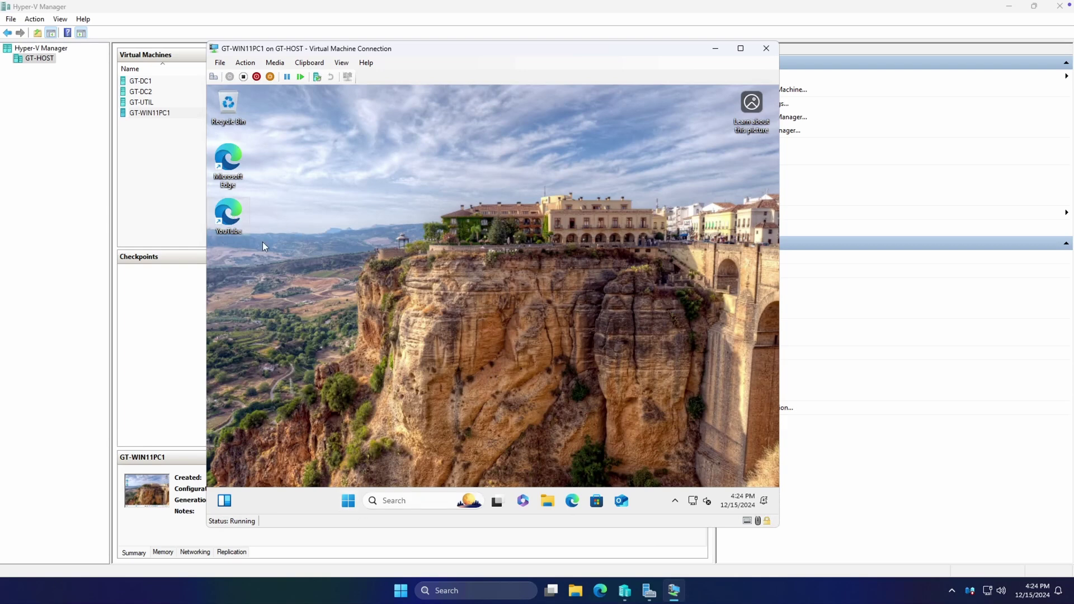
Launch the YouTube desktop shortcut and start Edge without importing your data
double_click(228, 215)
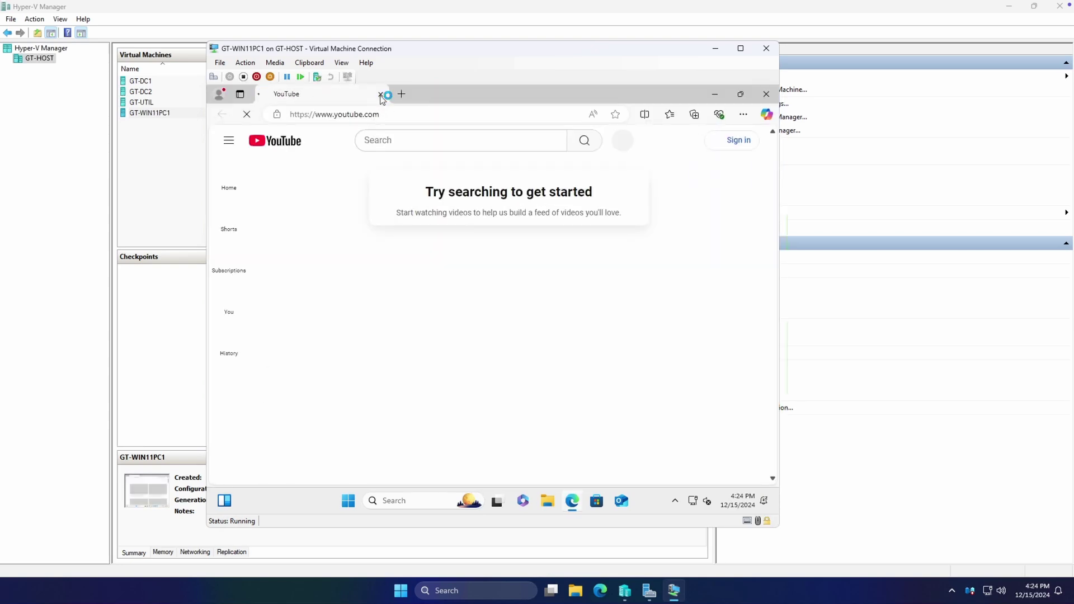
left_click(367, 426)
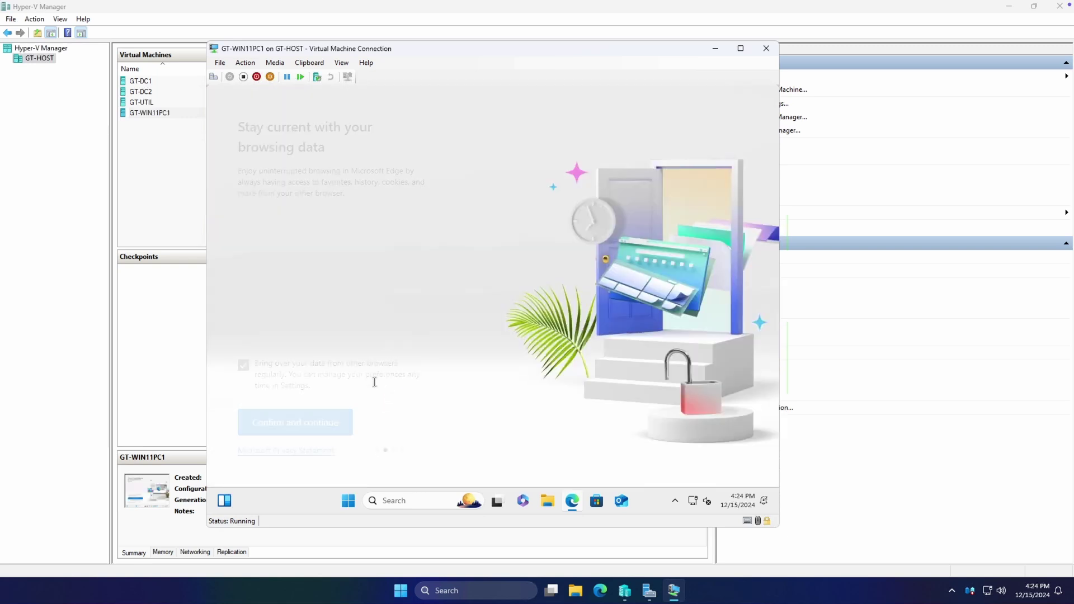
right_click(572, 500)
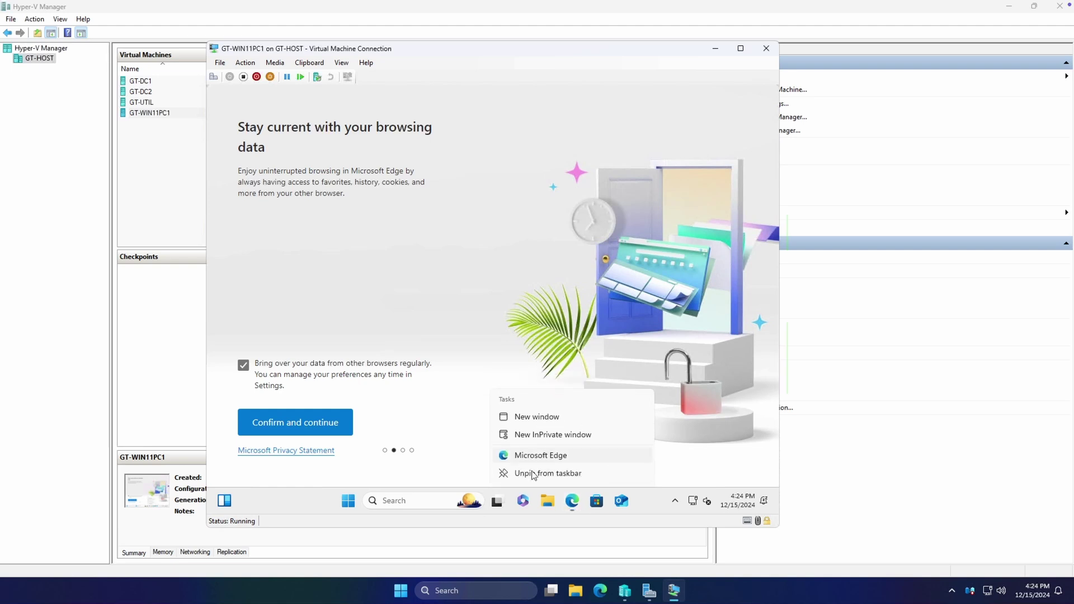
left_click(563, 441)
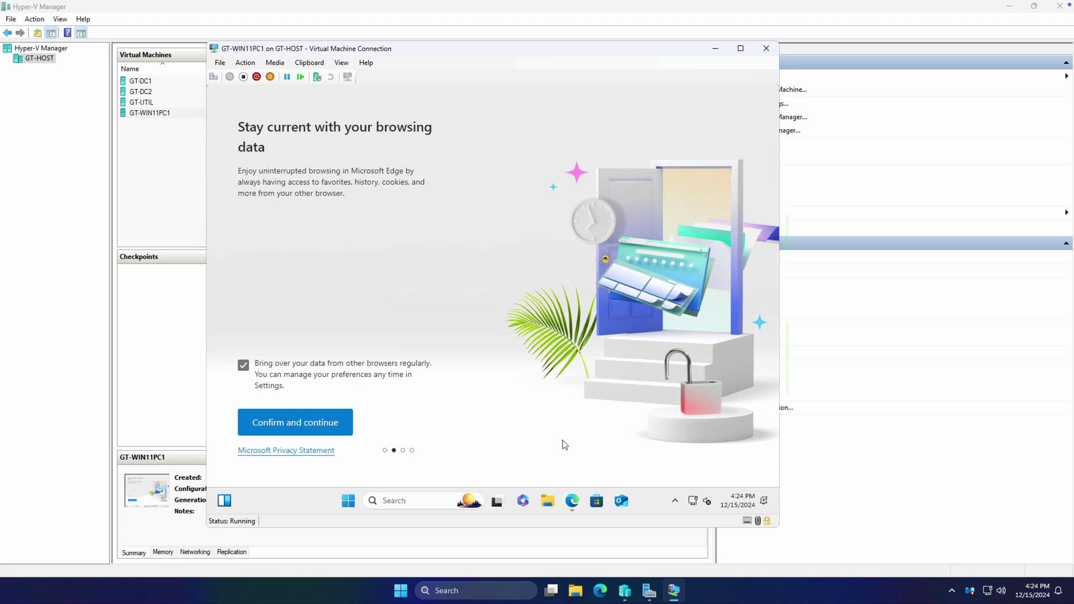
Finish Edge's first-run setup with browsing-activity sharing turned off, then close the browser
left_click(322, 422)
left_click(351, 421)
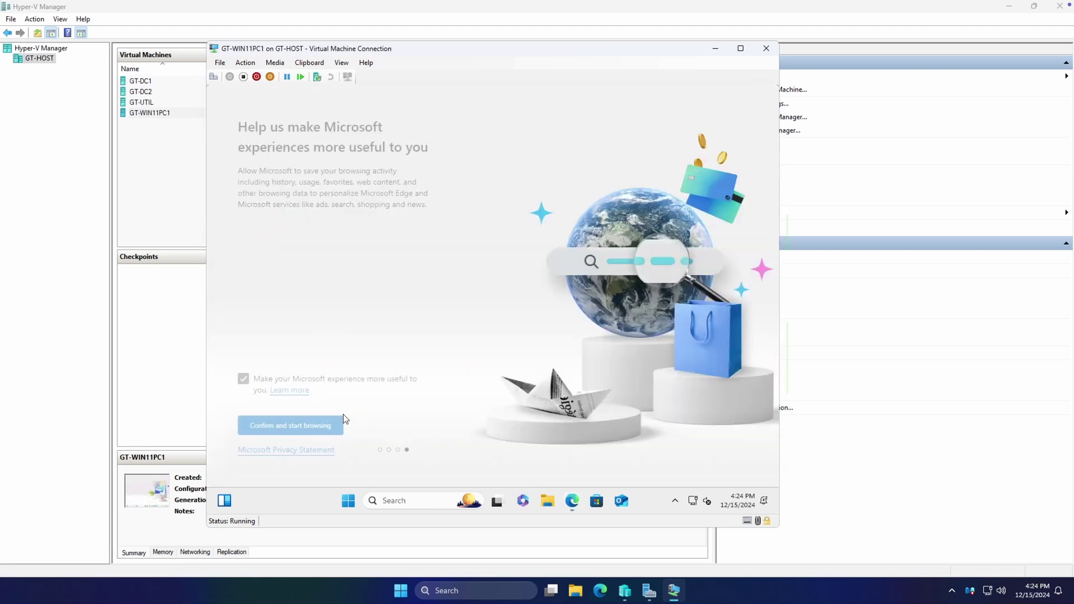
left_click(244, 379)
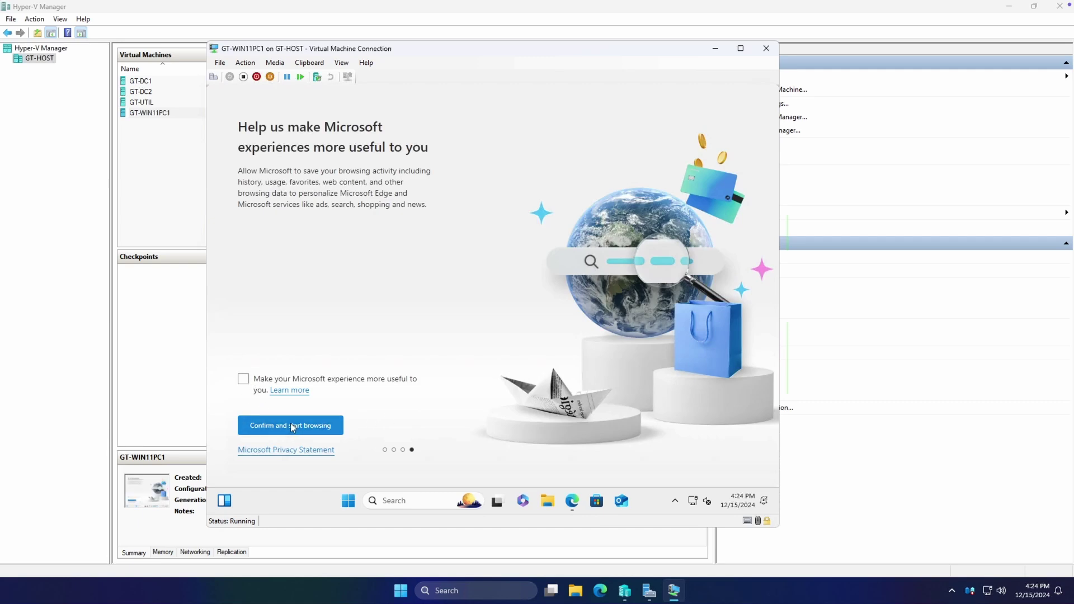
left_click(290, 424)
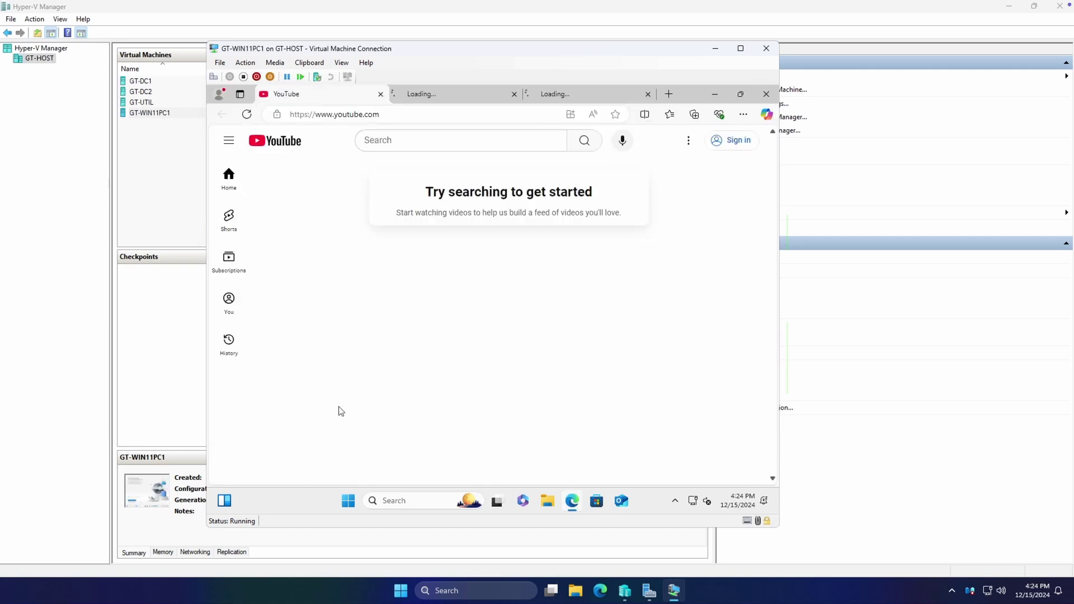
left_click(766, 94)
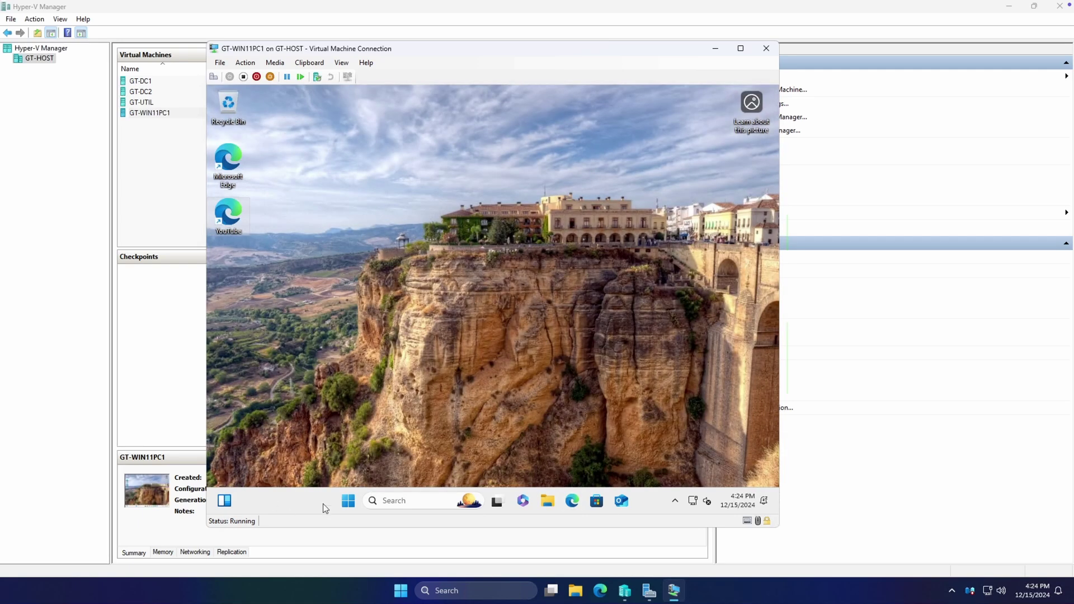
Launch Command Prompt on the test PC and view the gpresult /r summary for the test user
left_click(349, 501)
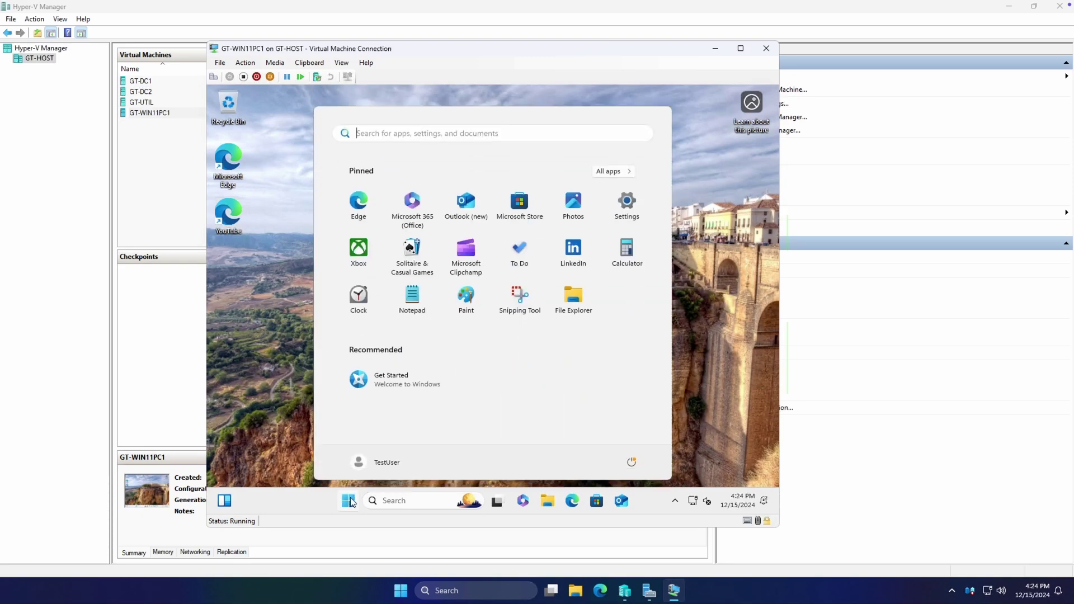
type("cmd")
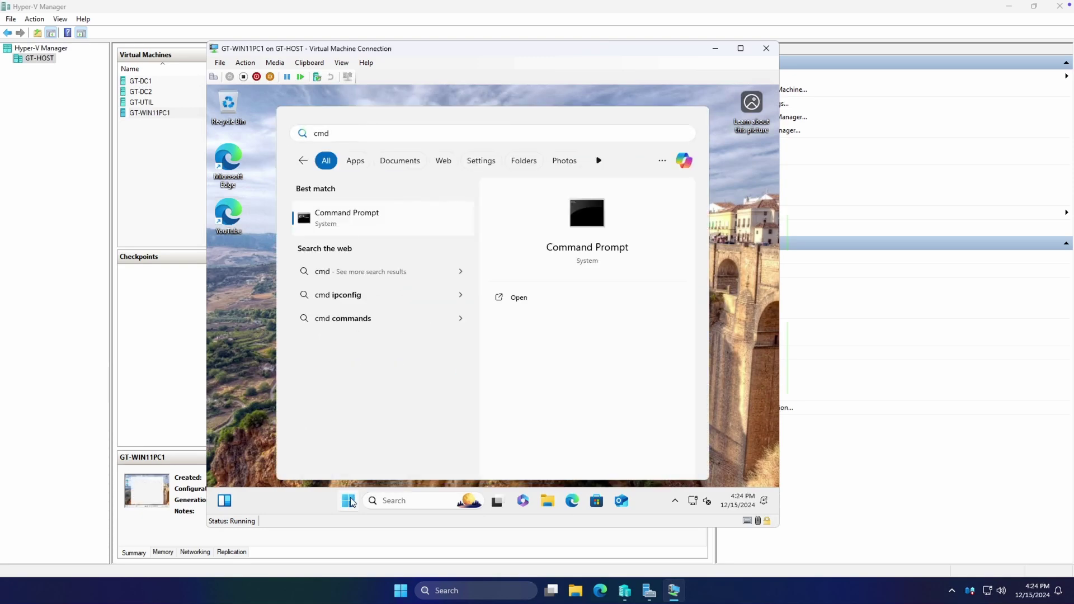
left_click(349, 501)
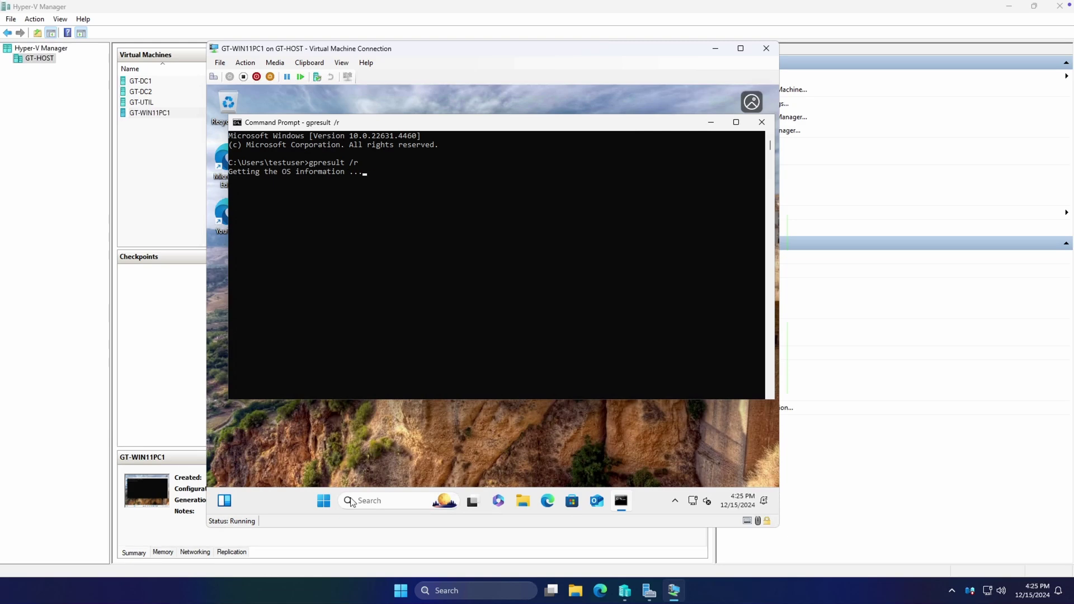
scroll(484, 249, "up", 5)
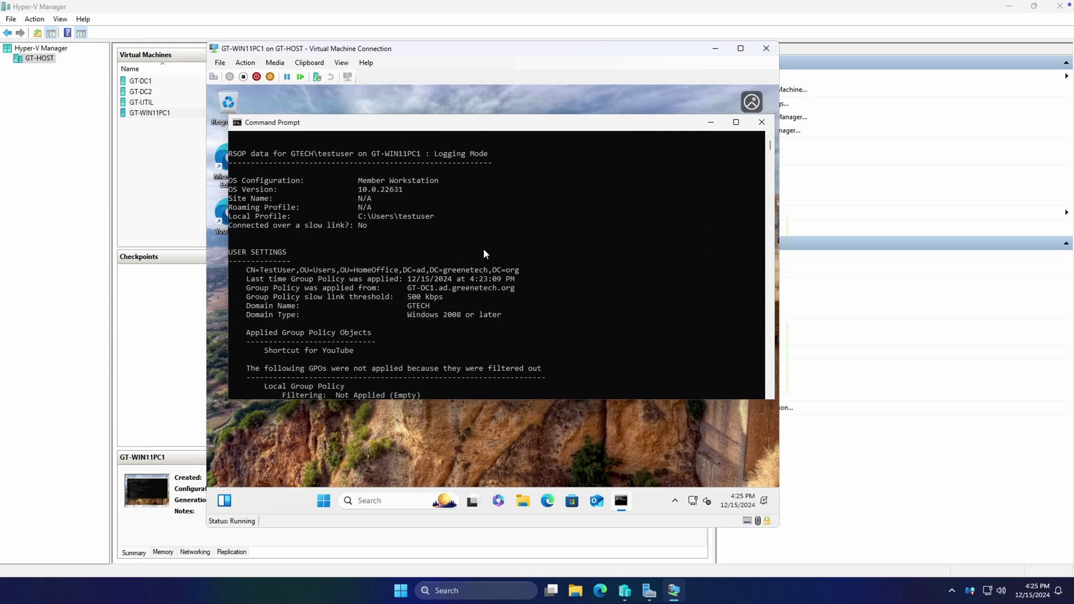
scroll(479, 193, "down", 5)
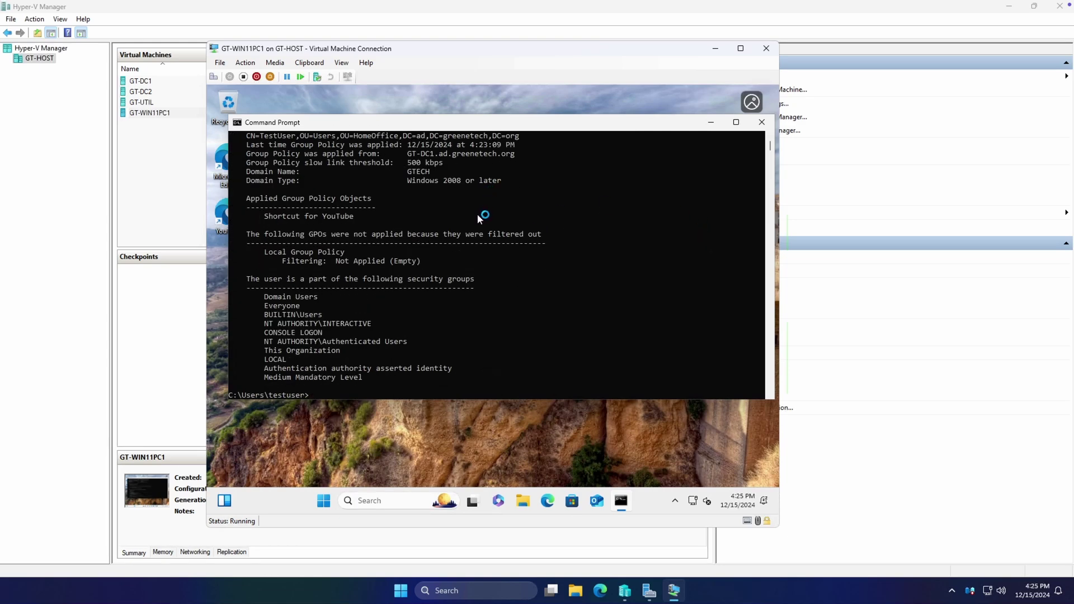
scroll(424, 275, "up", 5)
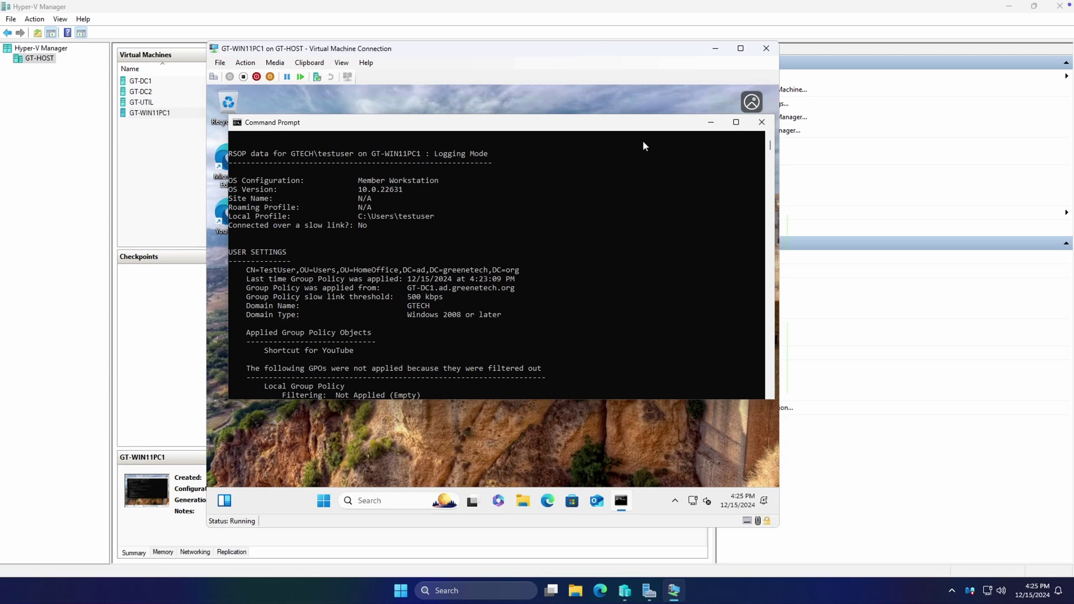
Maximize the console, highlight the Applied Group Policy Objects listing Shortcut for YouTube, then minimize it
left_click(737, 122)
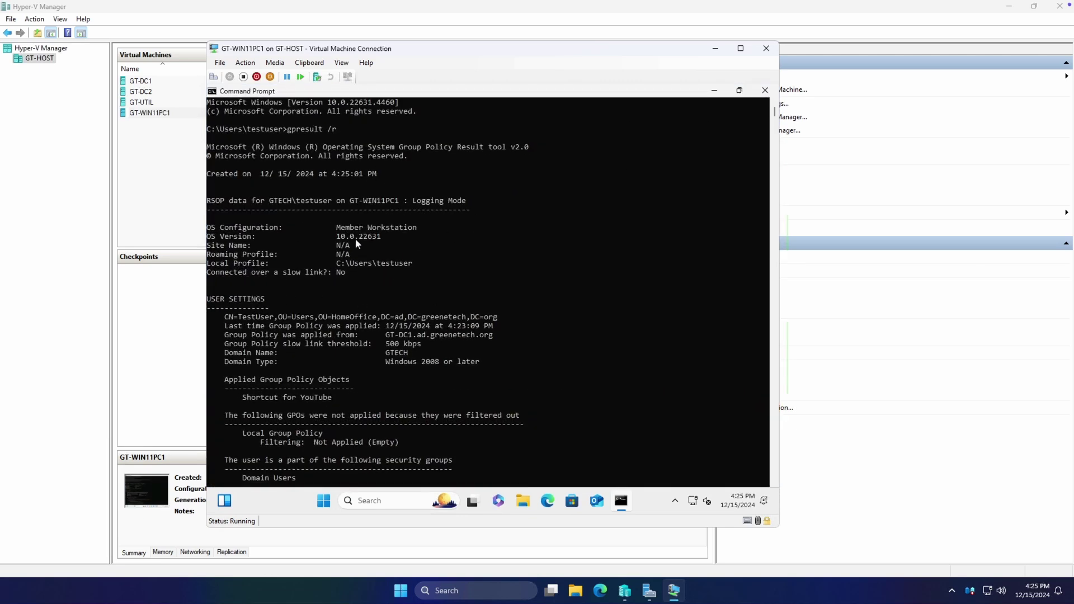
scroll(358, 241, "down", 1)
scroll(432, 277, "down", 4)
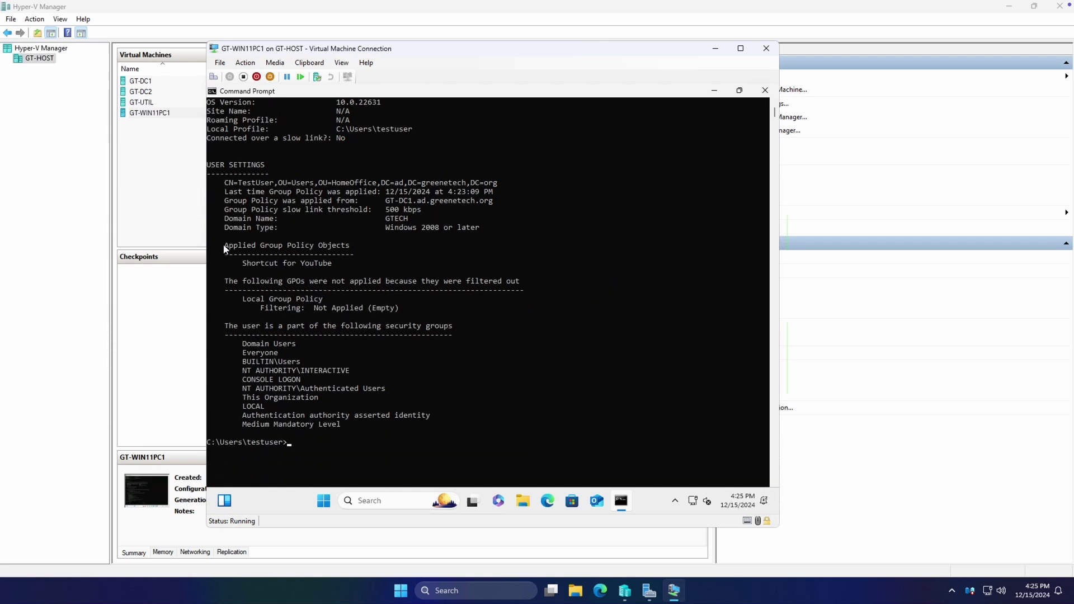
left_click_drag(224, 249, 334, 265)
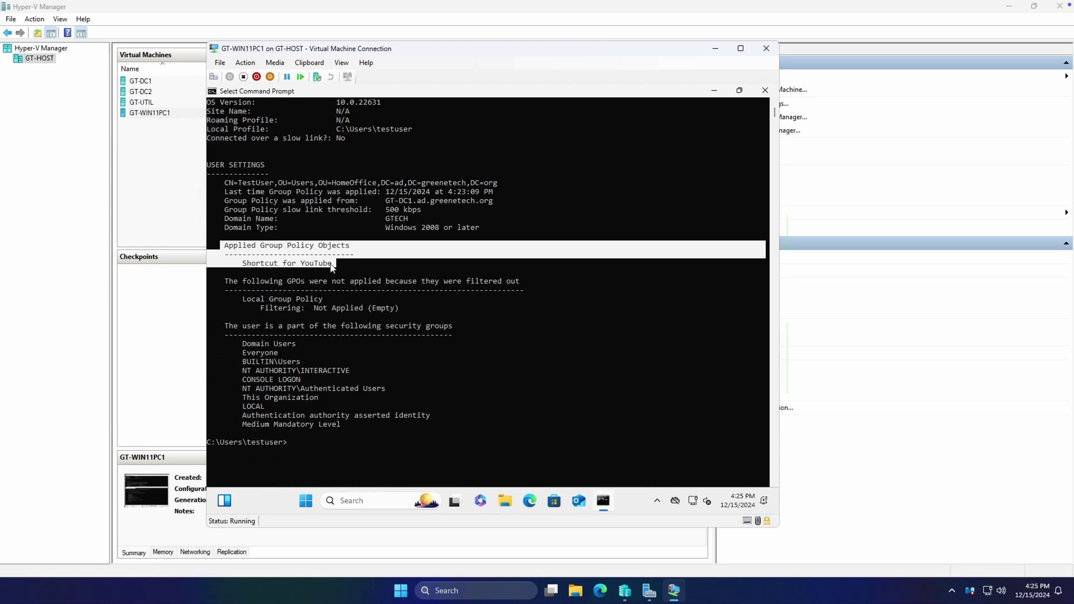
left_click(330, 264)
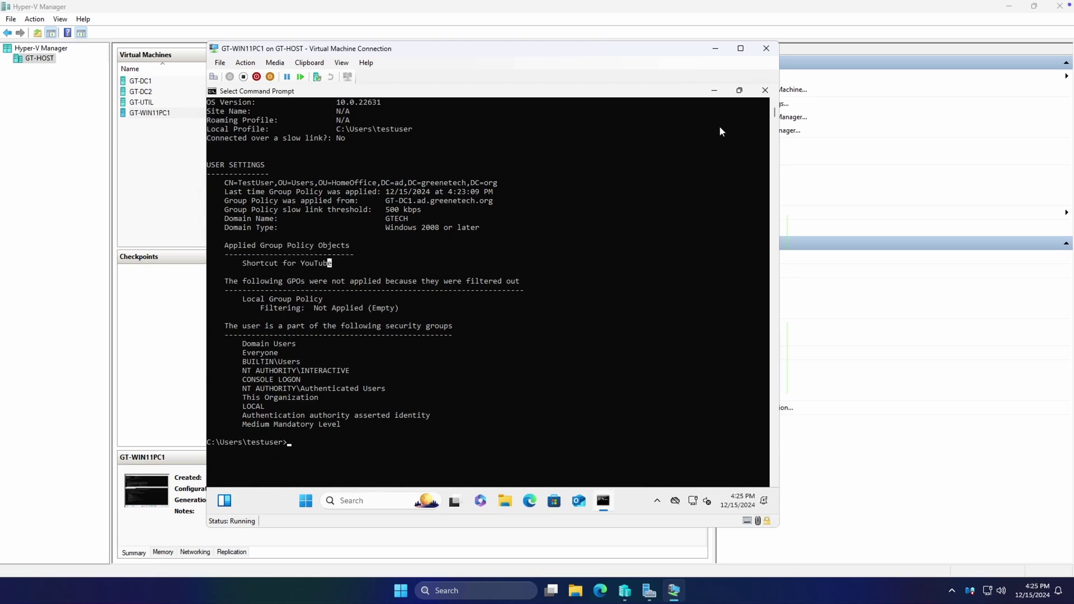
left_click(716, 92)
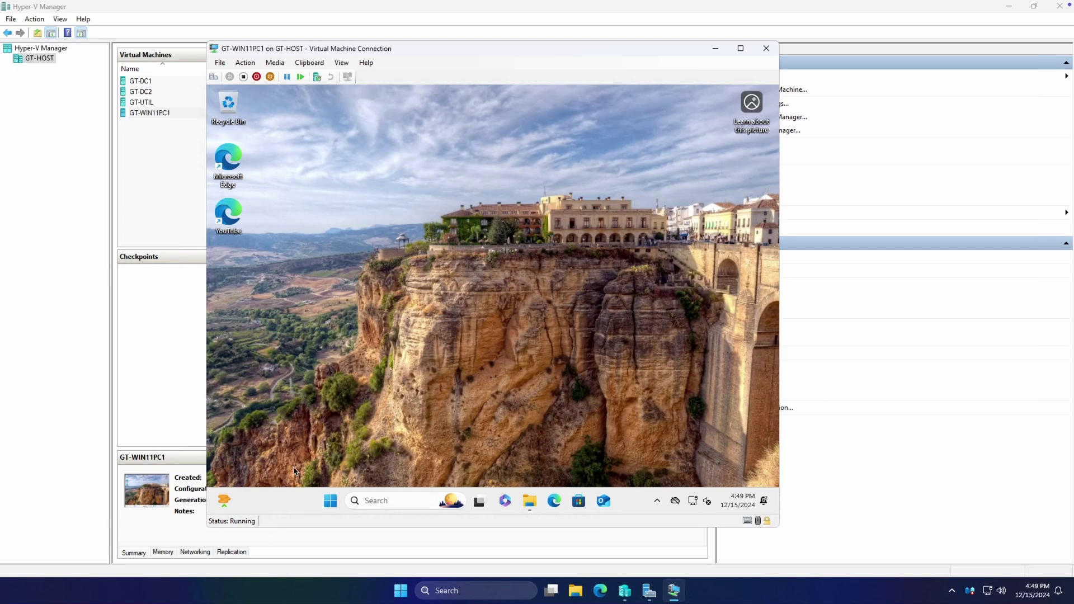
Run Command Prompt as administrator, entering the domain admin account's username and password
left_click(336, 505)
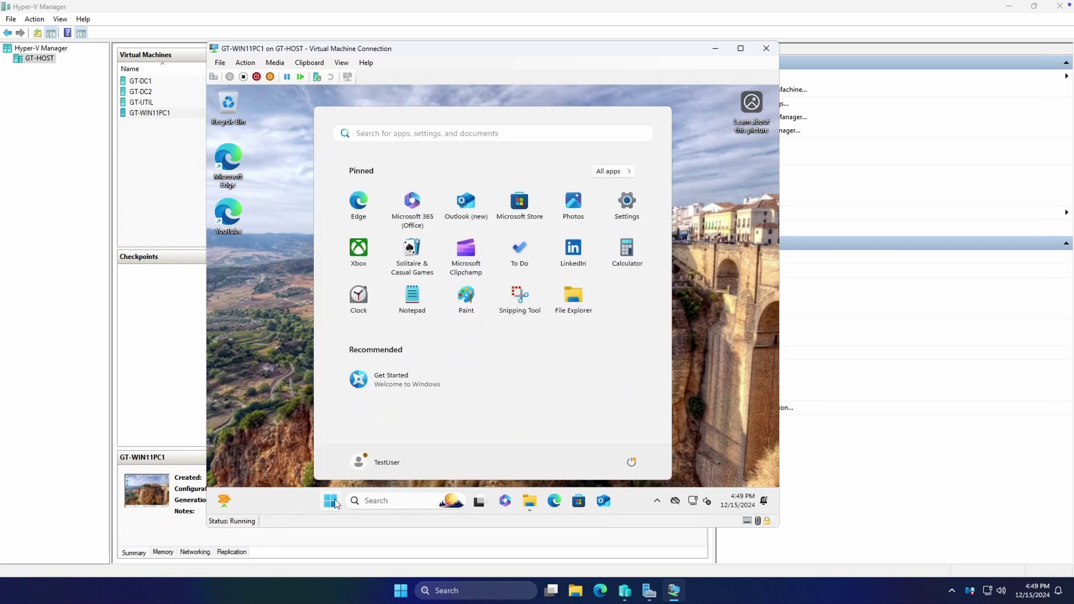
type("cmd")
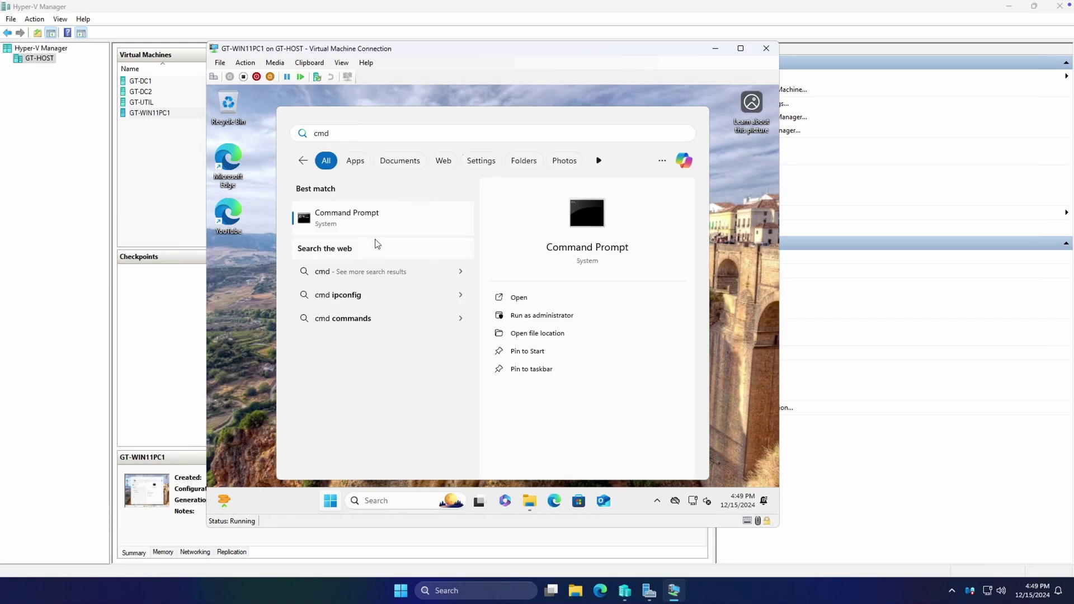
right_click(380, 217)
left_click(411, 230)
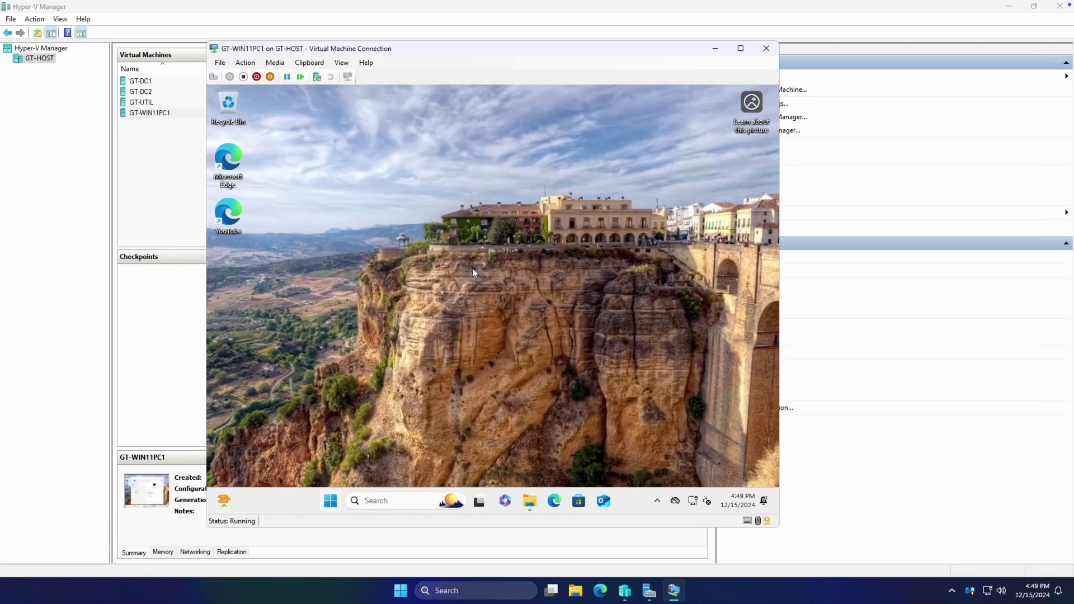
type("da_c")
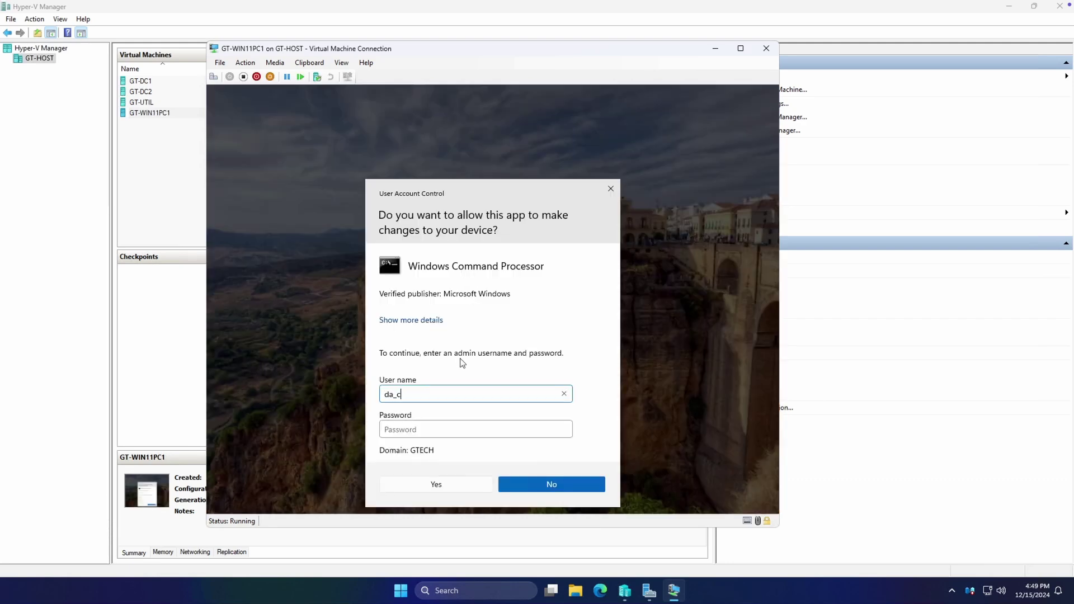
type("greene")
key("Tab")
type("*")
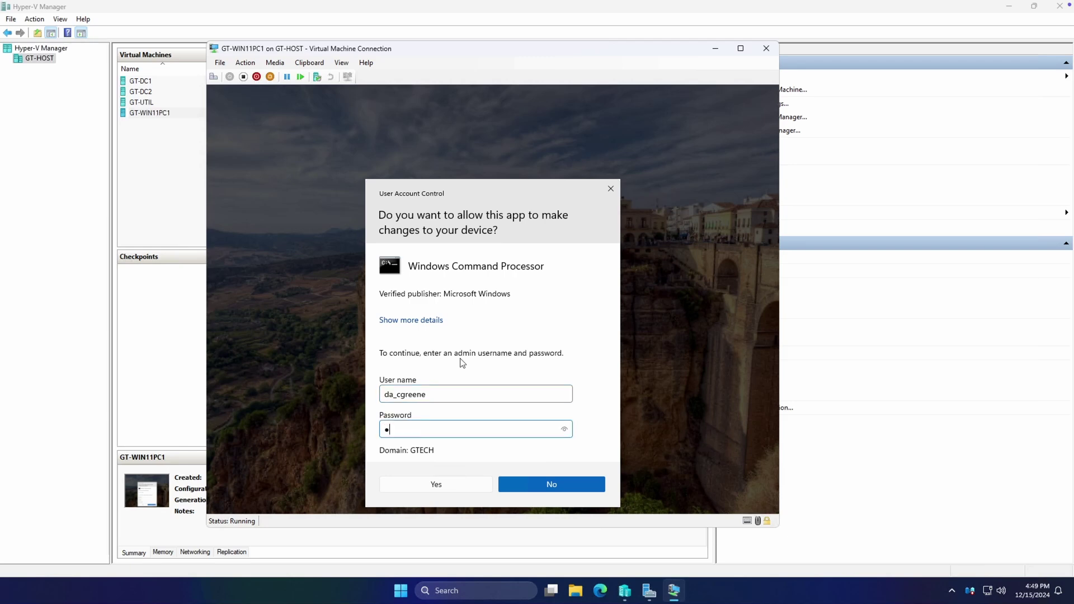
type("********")
key("Return")
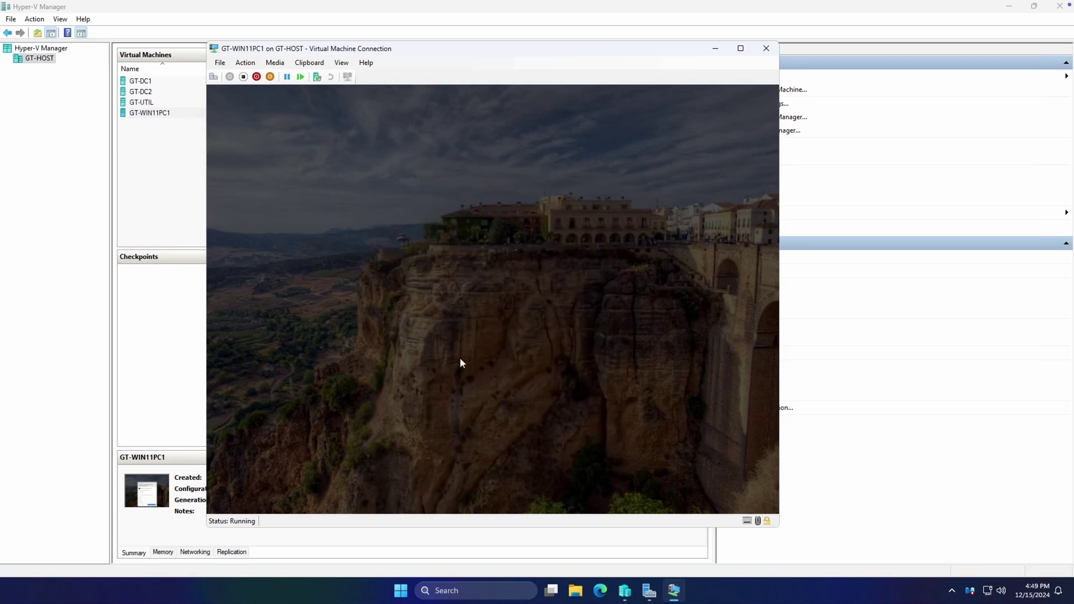
Run gpresult /r /scope:computer and maximize the console to review Default Domain Policy as applied
left_click(432, 299)
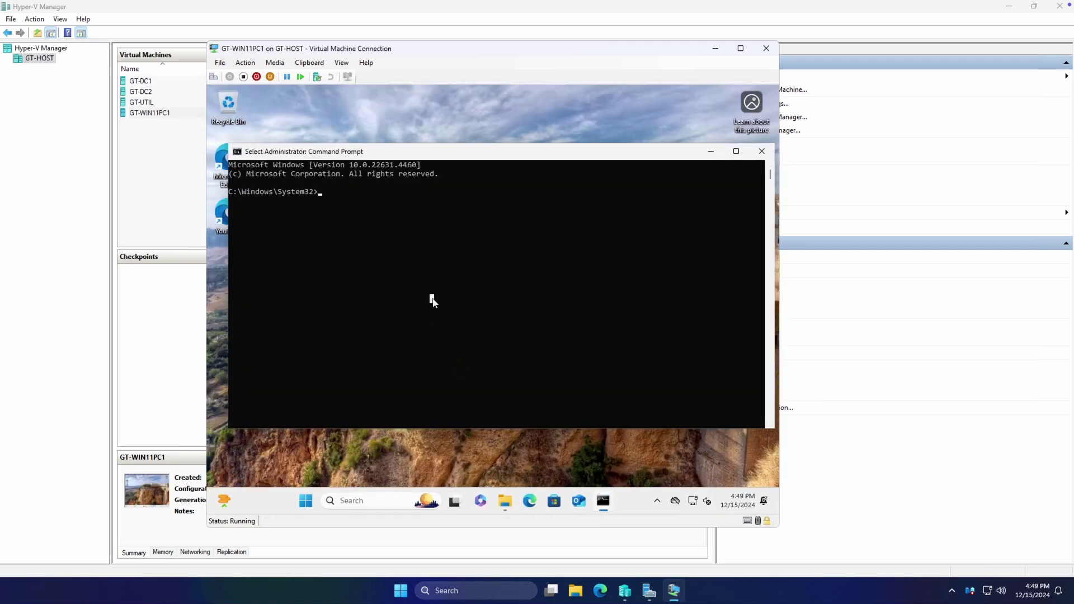
type("re")
type("presult /")
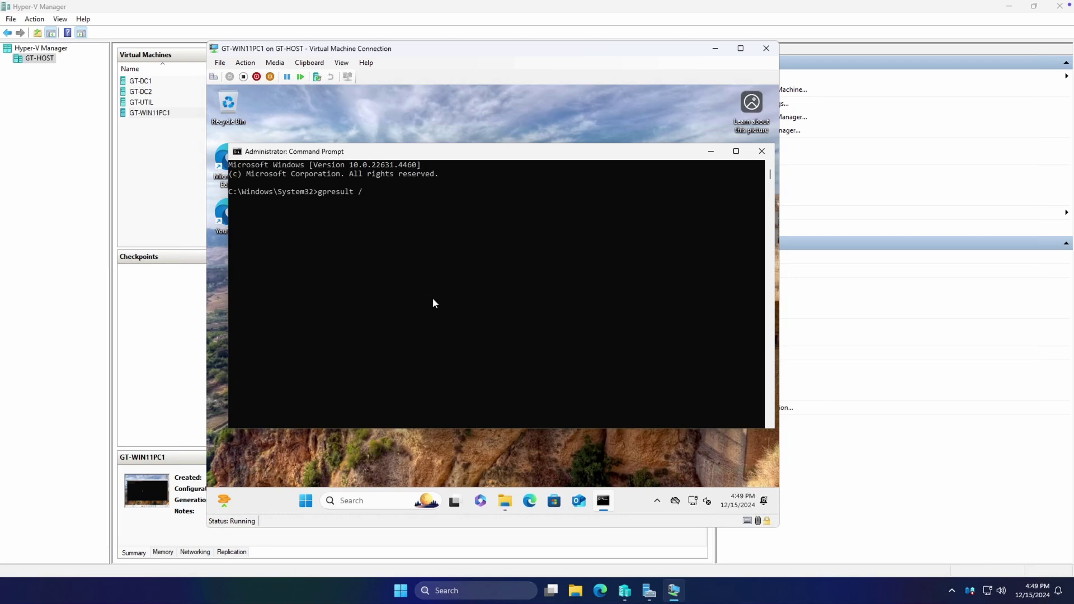
type("r /")
type("scope:/scope:computer")
key("Return")
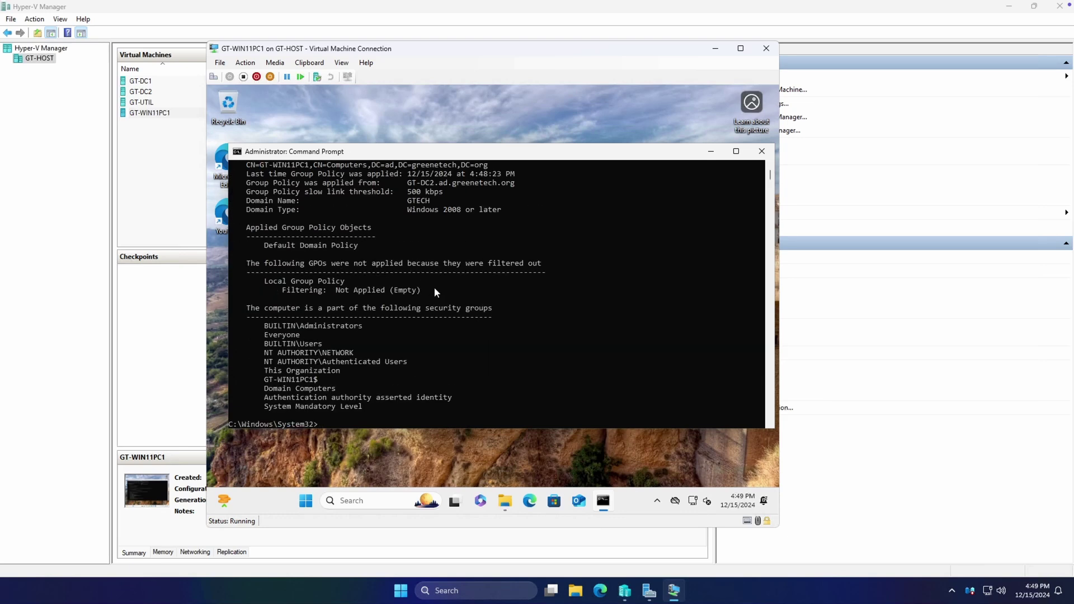
scroll(431, 291, "up", 7)
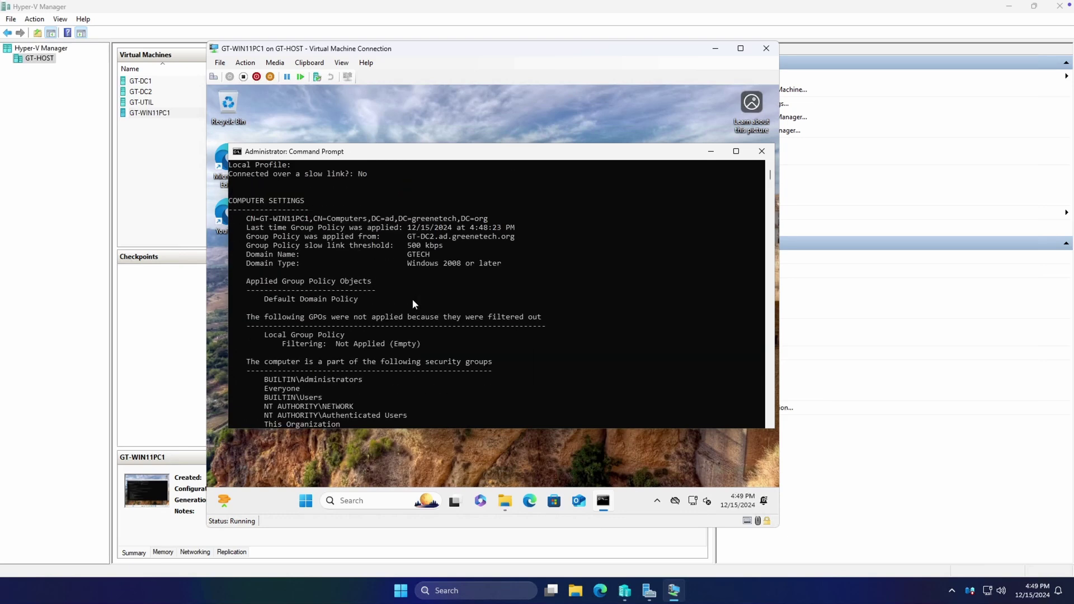
left_click(736, 151)
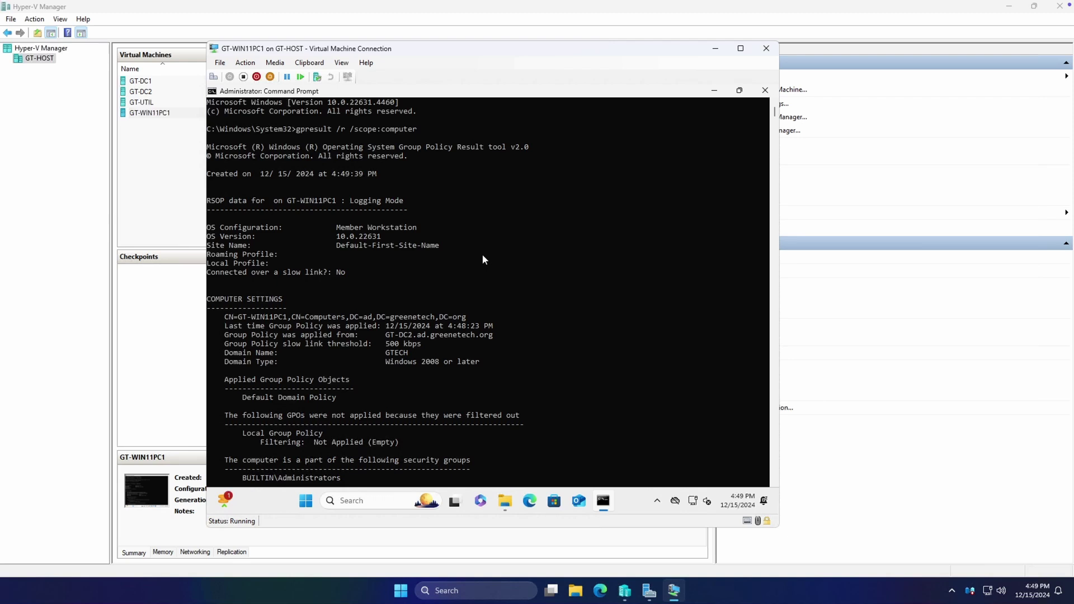
scroll(484, 259, "down", 6)
scroll(495, 260, "up", 6)
left_click(305, 502)
Run gpresult /r /scope:computer in a standard testuser Command Prompt, which returns Access Denied
left_click(305, 502)
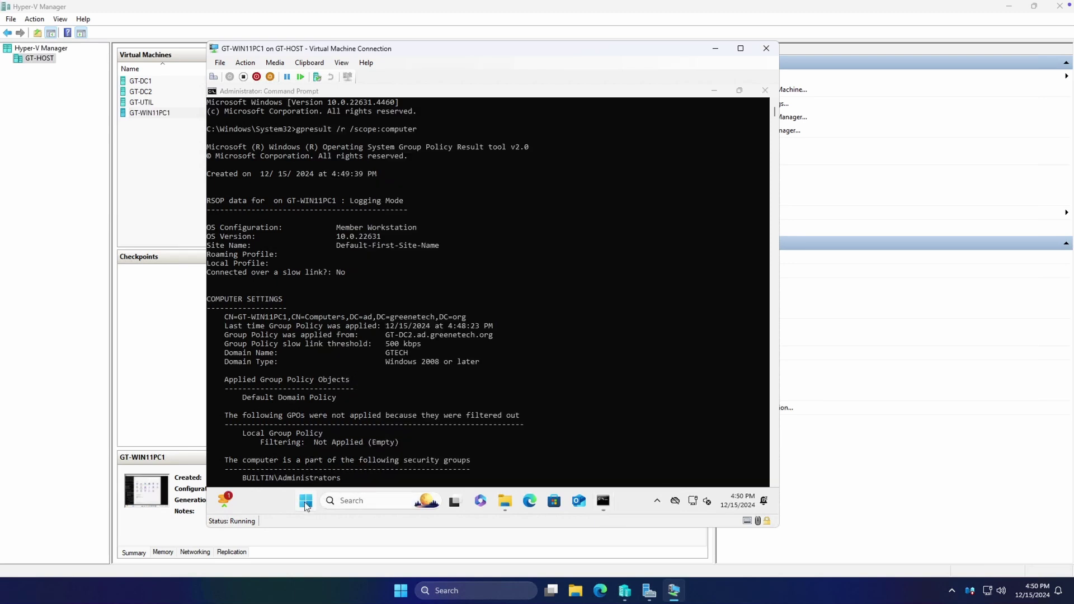
left_click(305, 502)
type("cmd")
left_click(306, 502)
type("gpresul")
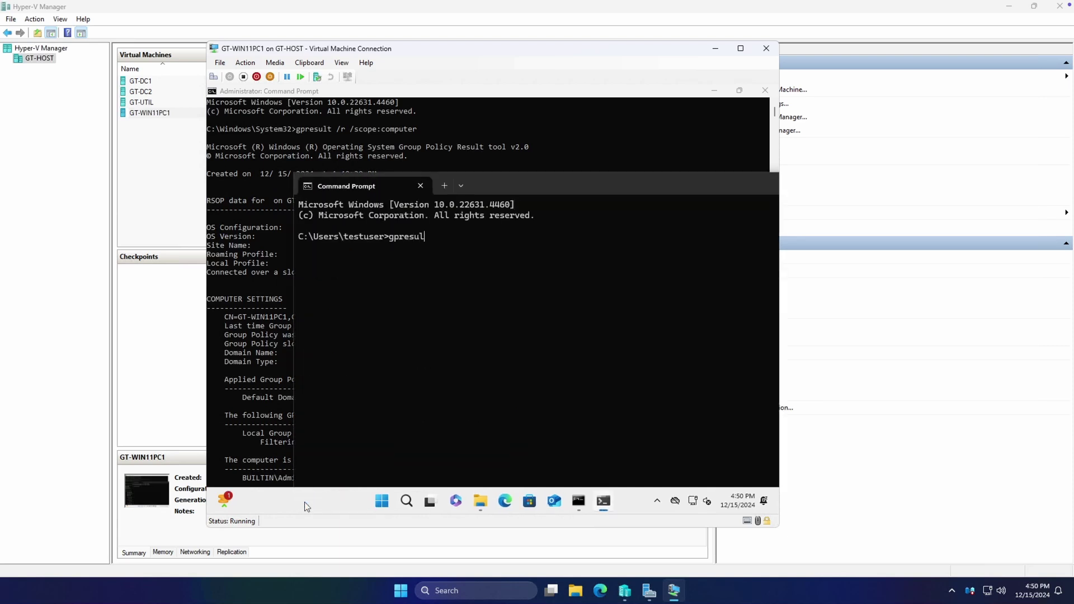
type("t /r /scope:computer")
key("Return")
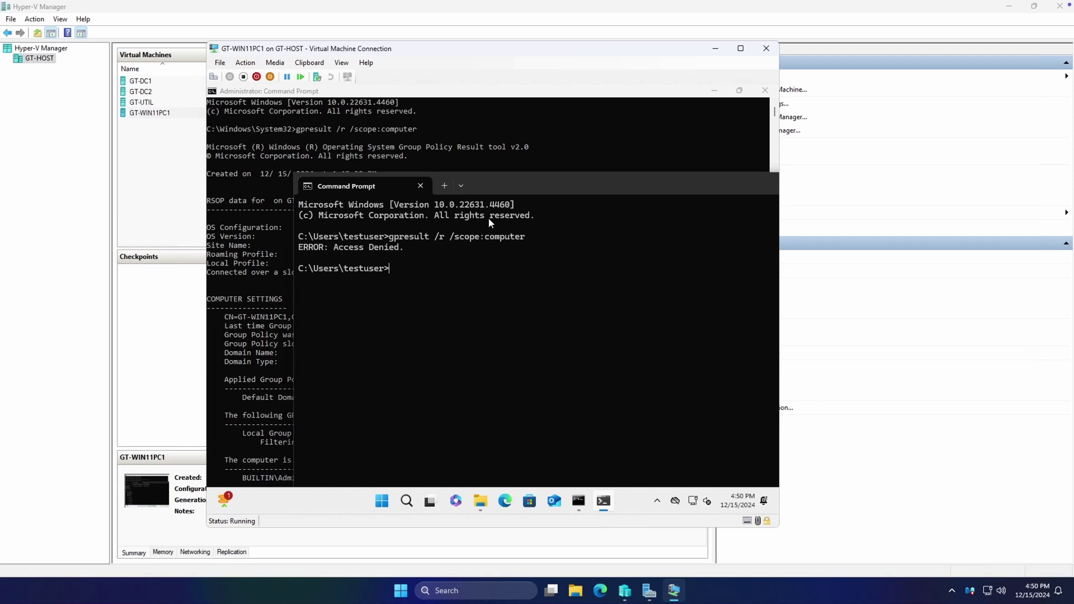
left_click_drag(509, 187, 446, 171)
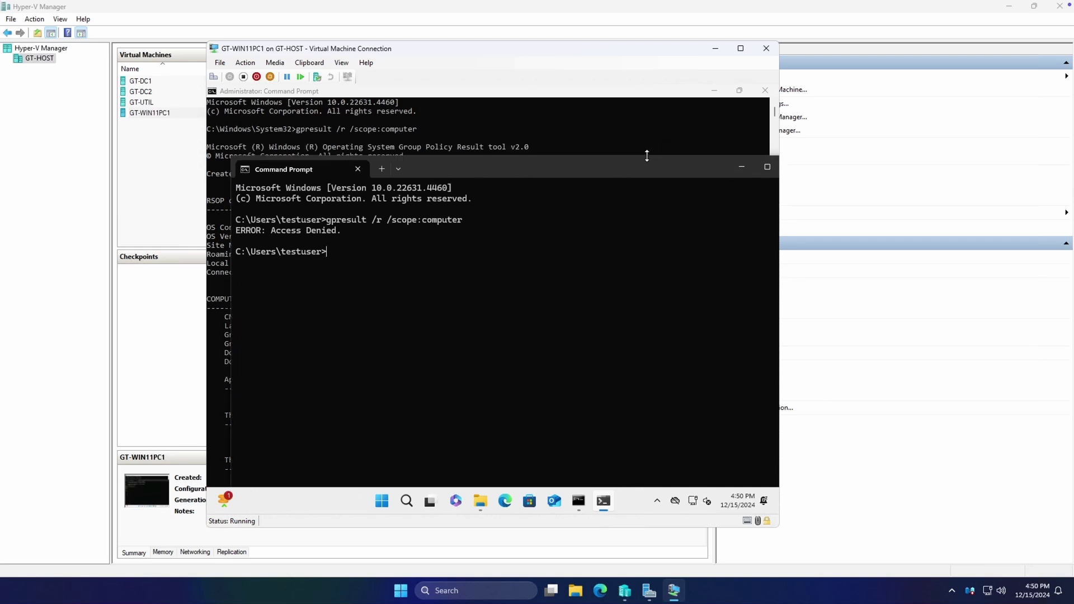
Close the testuser console and highlight the admin output's Applied Group Policy Objects showing Default Domain Policy
left_click_drag(643, 162, 588, 163)
left_click(725, 166)
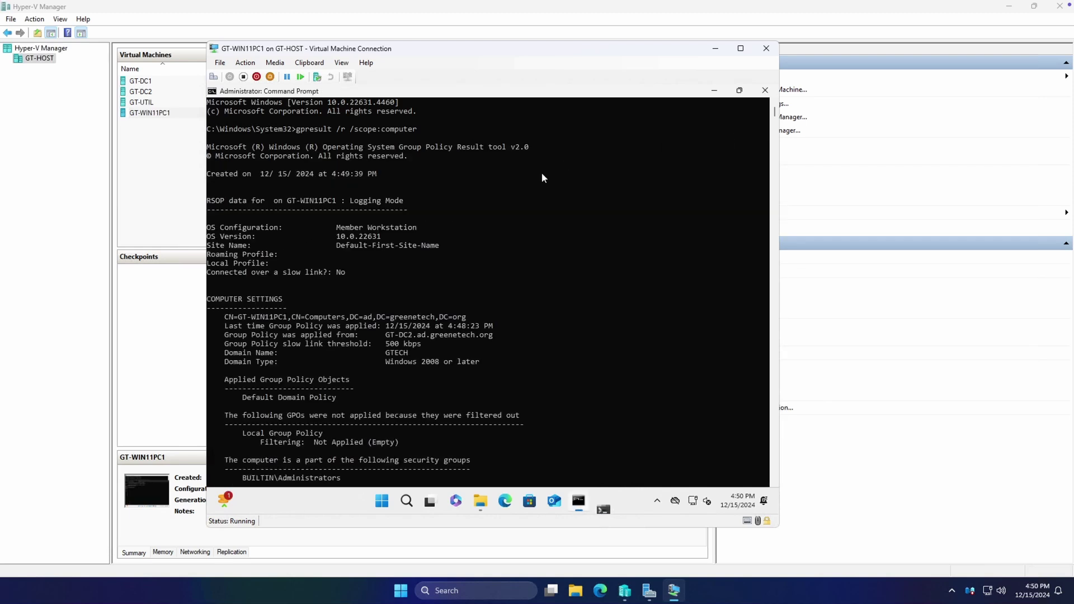
left_click(388, 130)
scroll(391, 316, "down", 2)
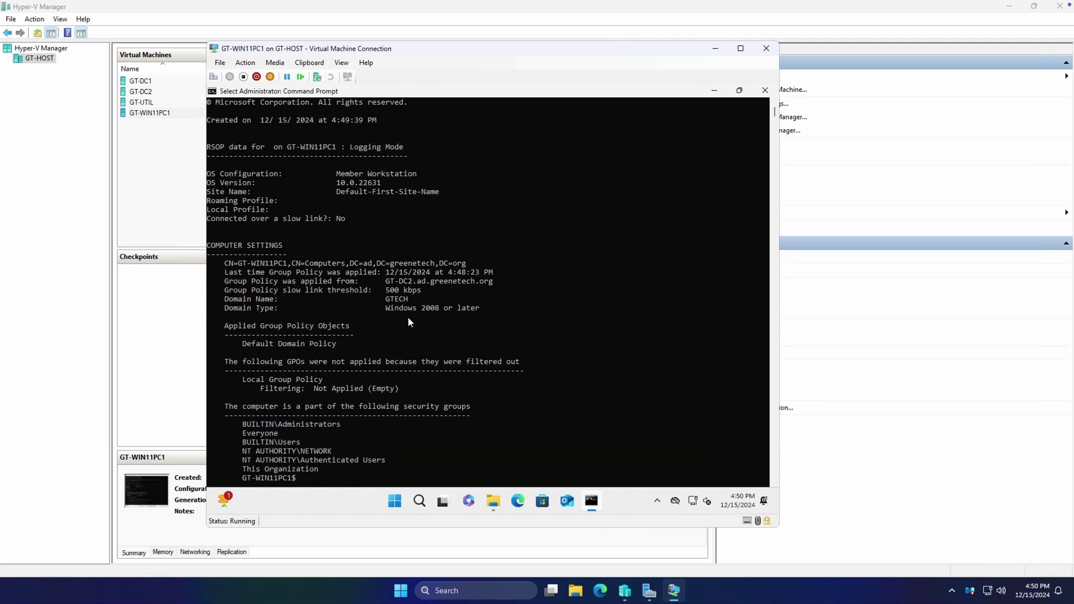
scroll(403, 263, "down", 3)
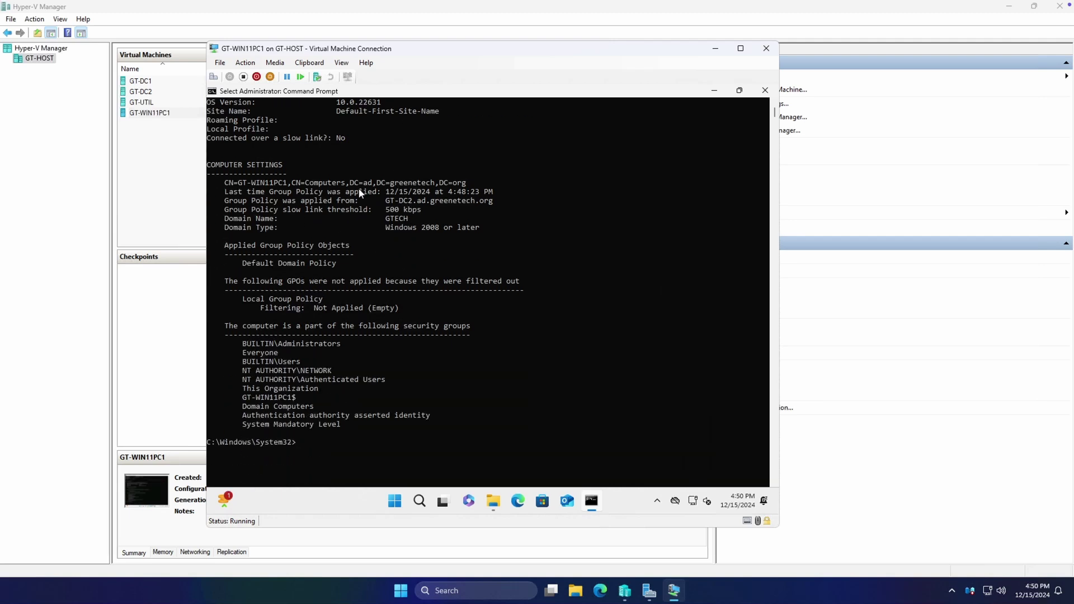
left_click_drag(222, 245, 338, 264)
left_click(337, 263)
Run gpresult /h C:\ComputerGPOReport.html /scope:computer to create the HTML computer report
left_click(380, 407)
type("gpresult")
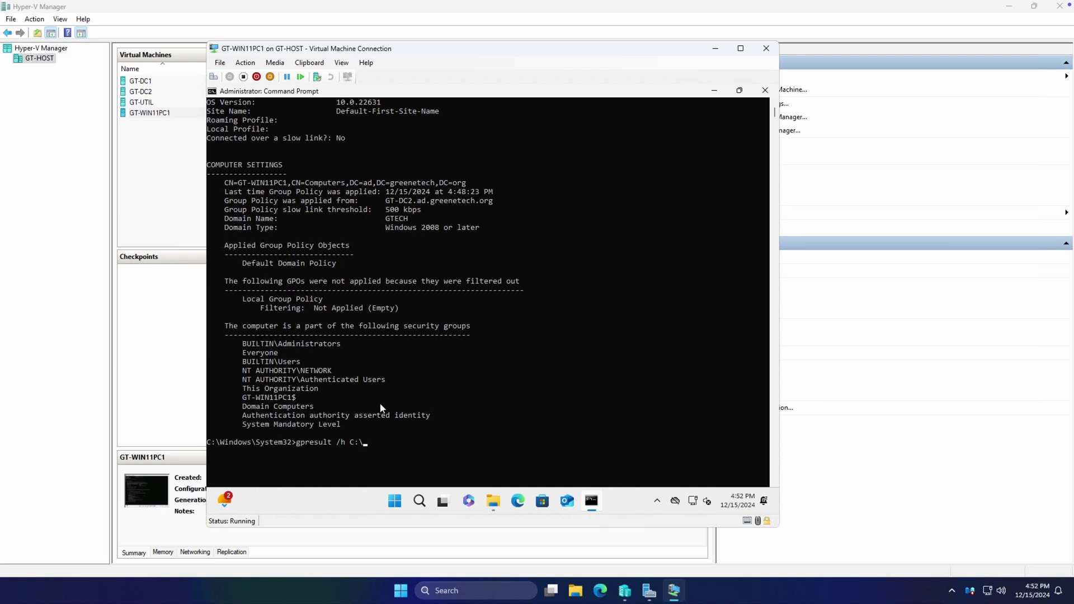
type("/h C:\\ComputerGPOPeport.htmlk /scope:co")
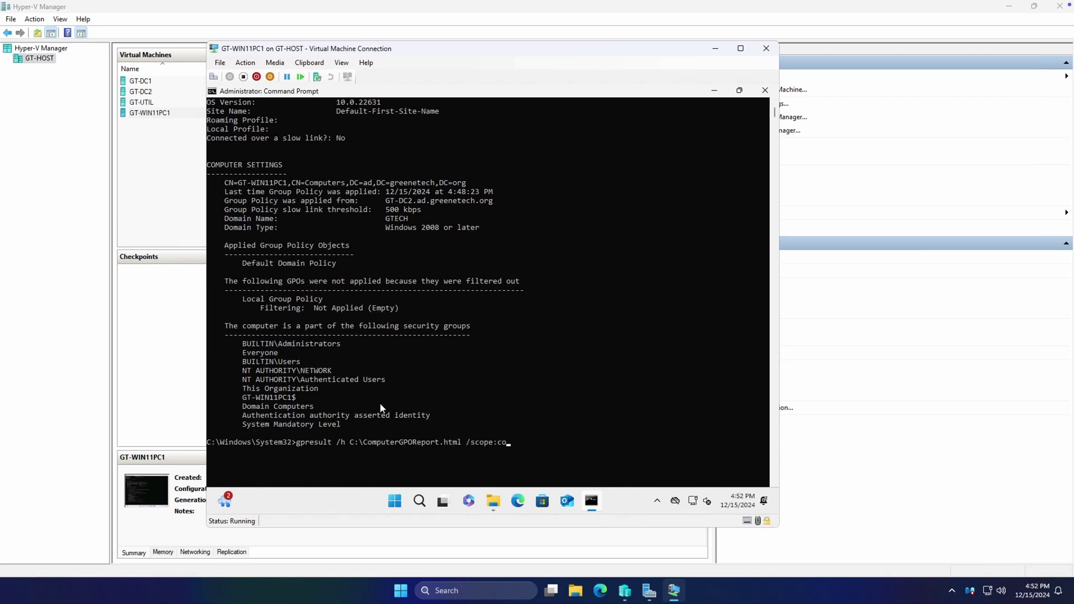
type("mputer")
key("Return")
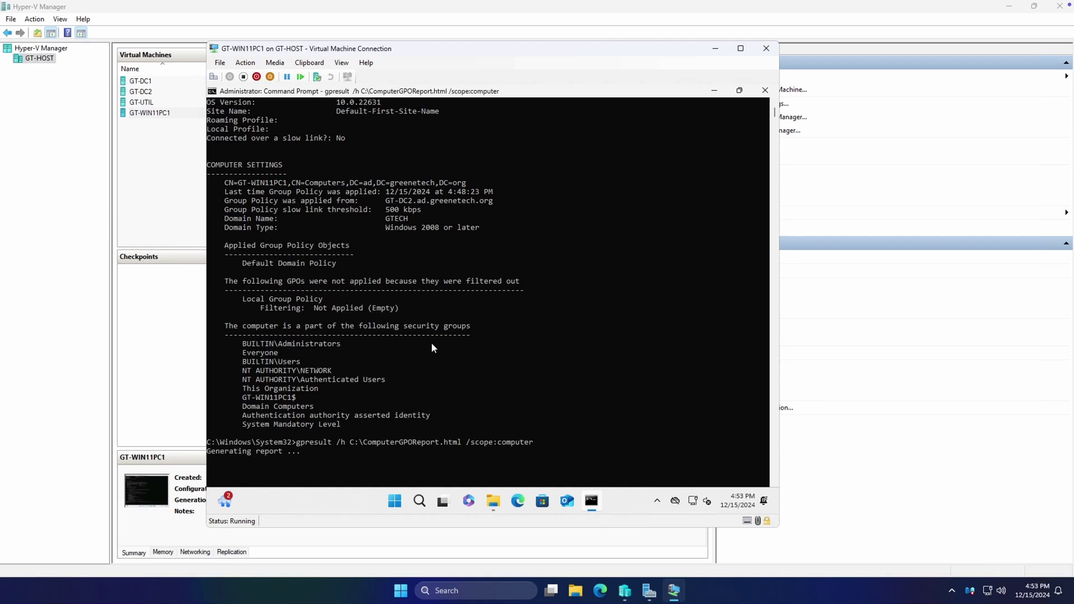
scroll(445, 403, "down", 2)
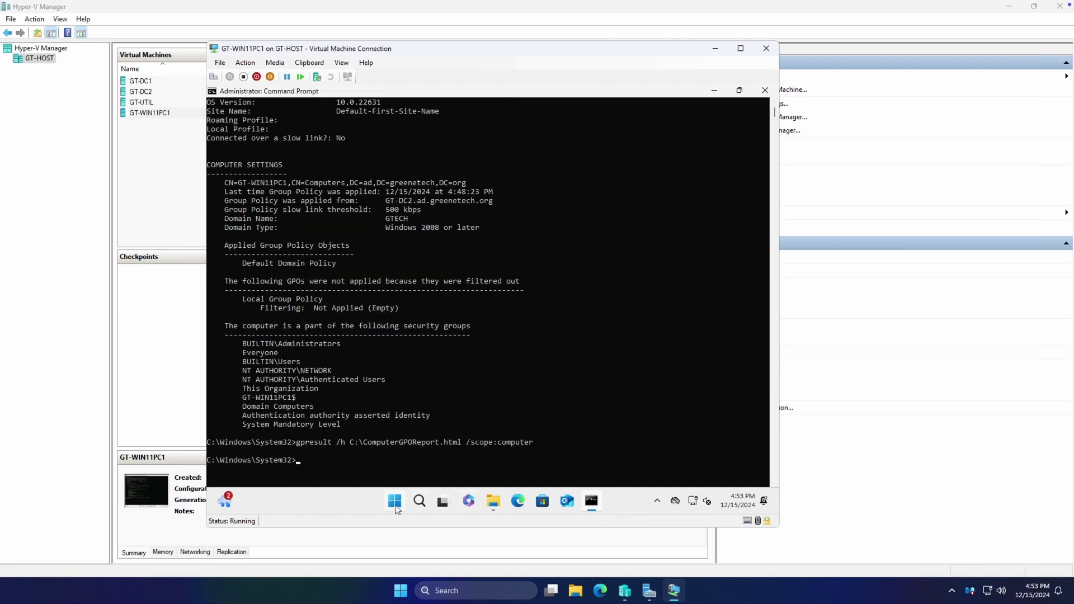
left_click(493, 501)
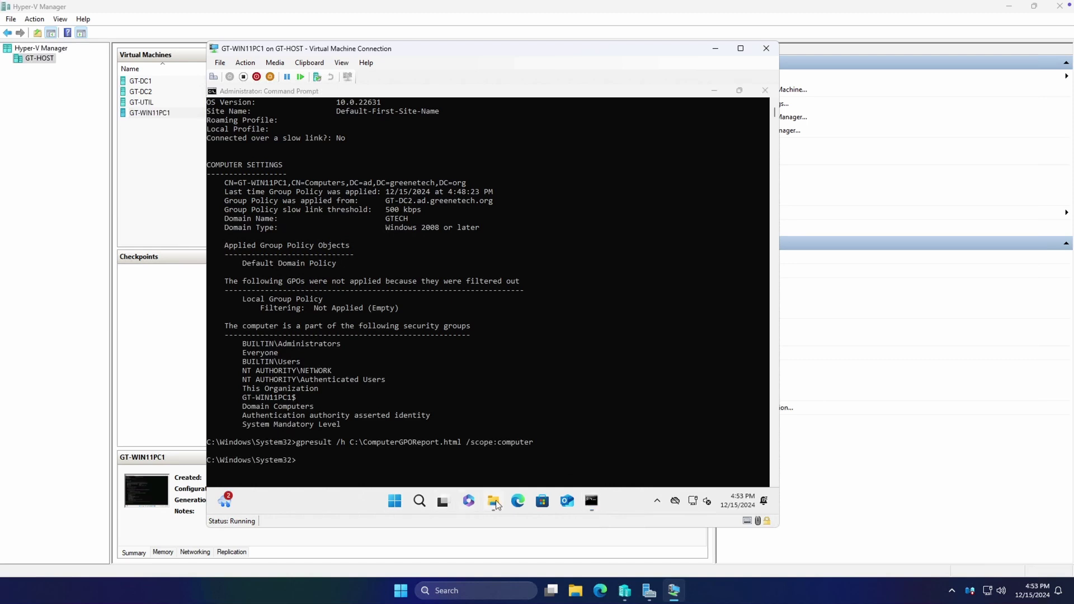
Open ComputerGPOReport from Local Disk (C:) in the browser
left_click(320, 409)
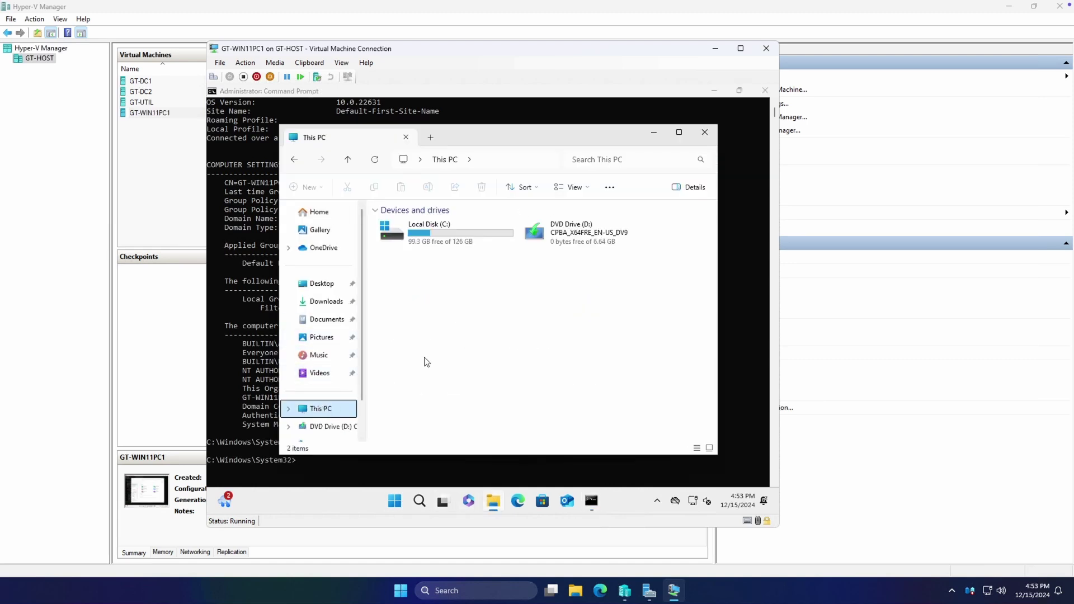
double_click(439, 254)
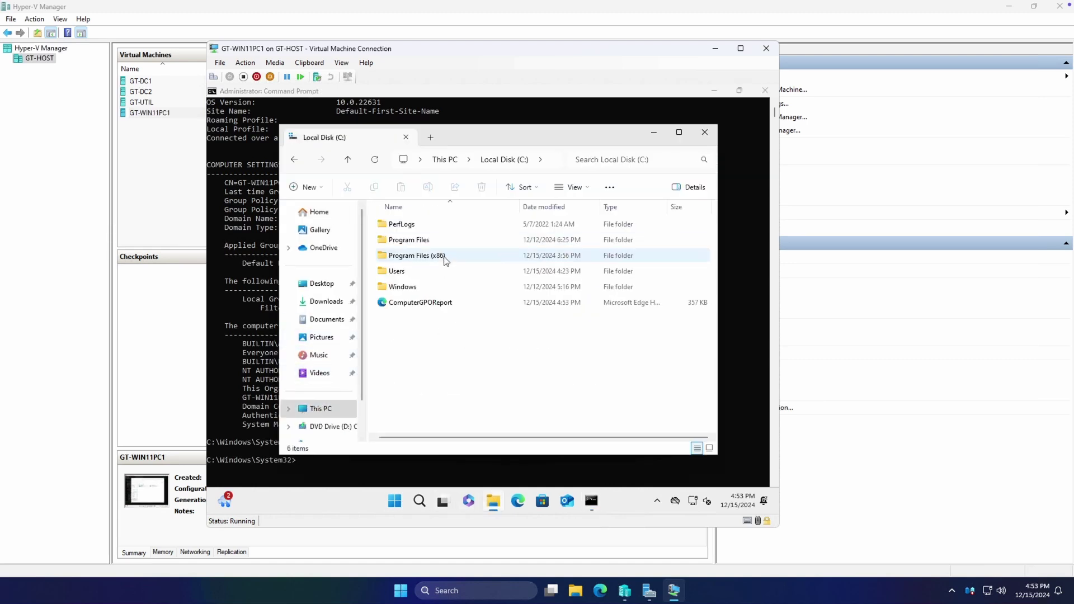
double_click(431, 303)
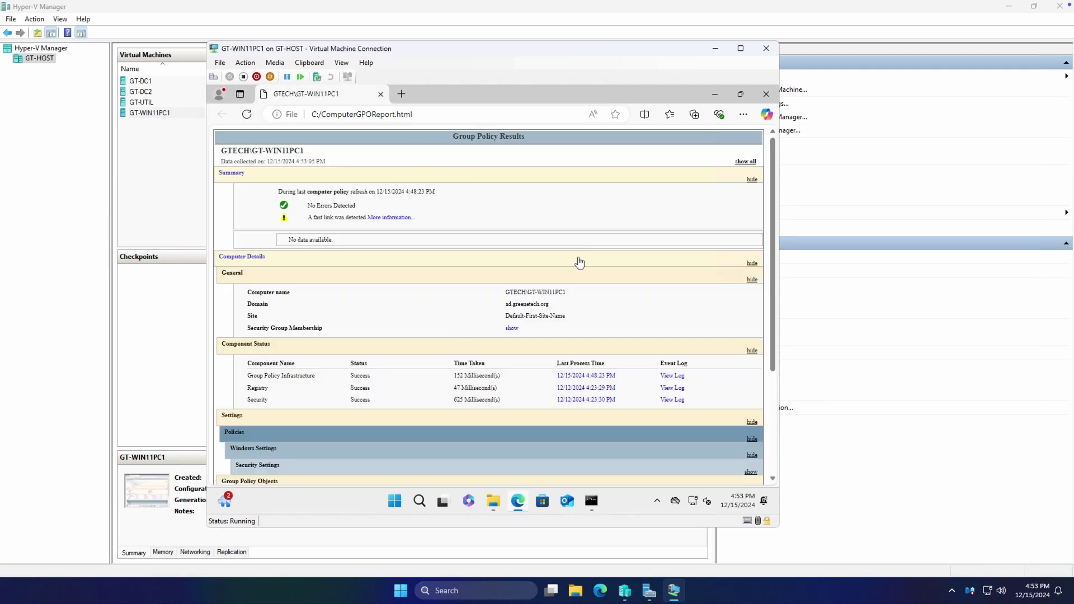
Expand the Default Domain Policy and Local Group Policy details in the report
scroll(543, 288, "down", 3)
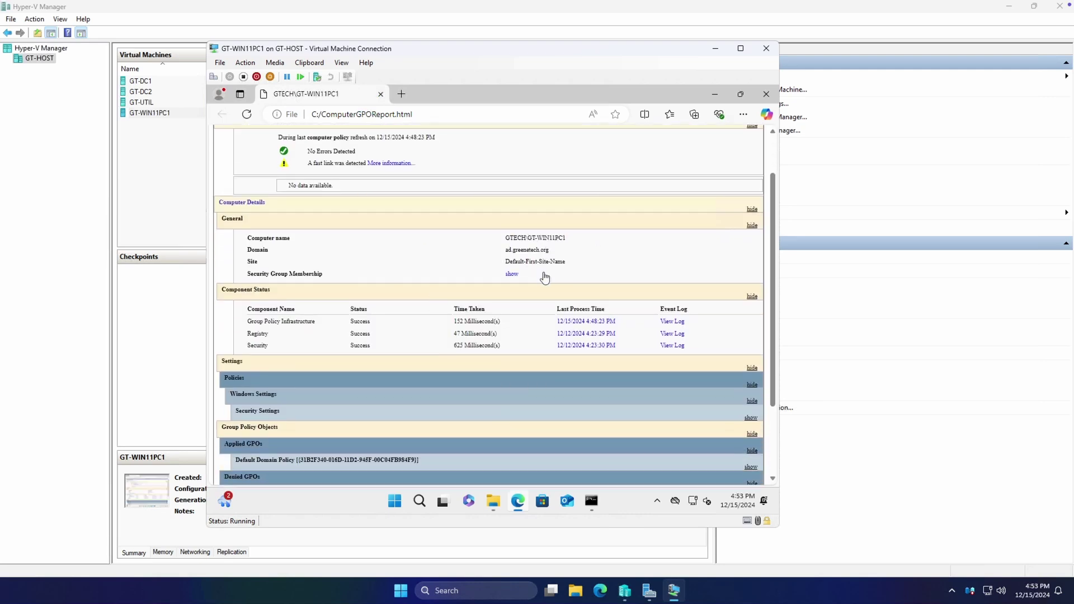
left_click(336, 360)
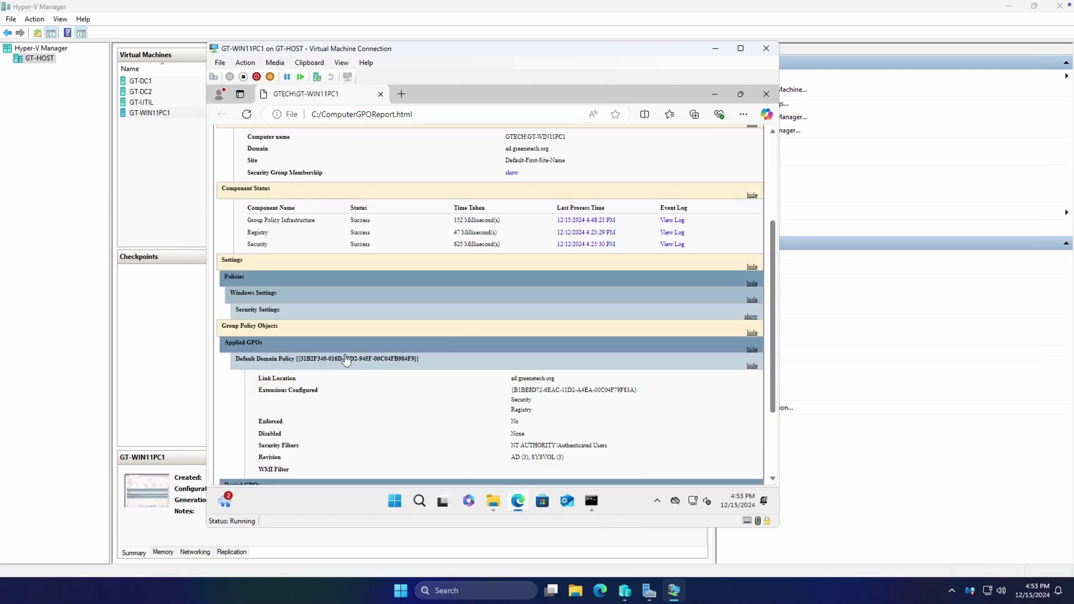
scroll(365, 339, "down", 2)
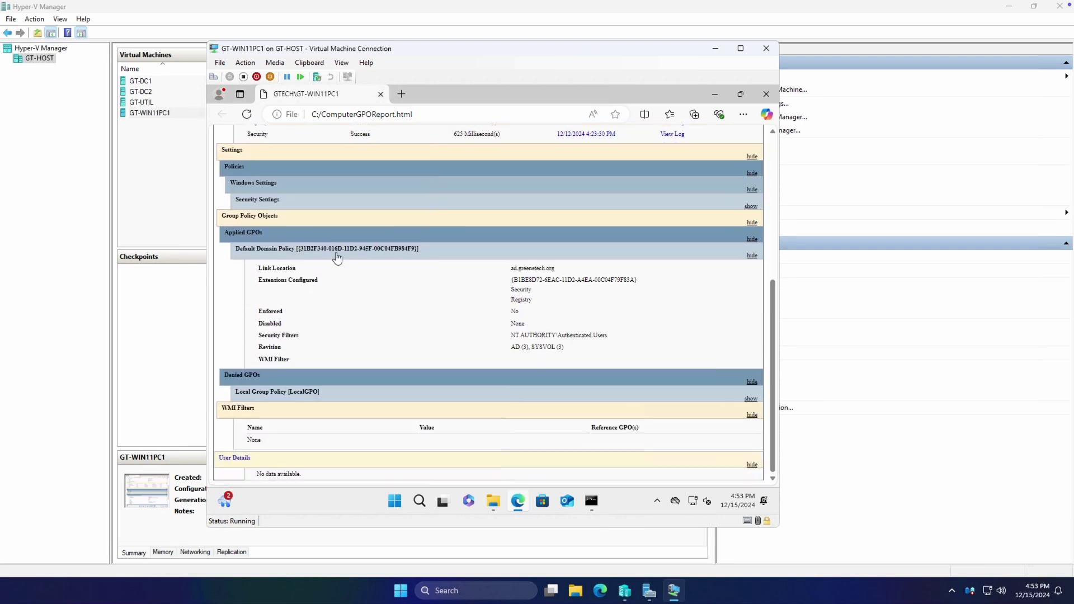
left_click(338, 391)
scroll(530, 252, "down", 2)
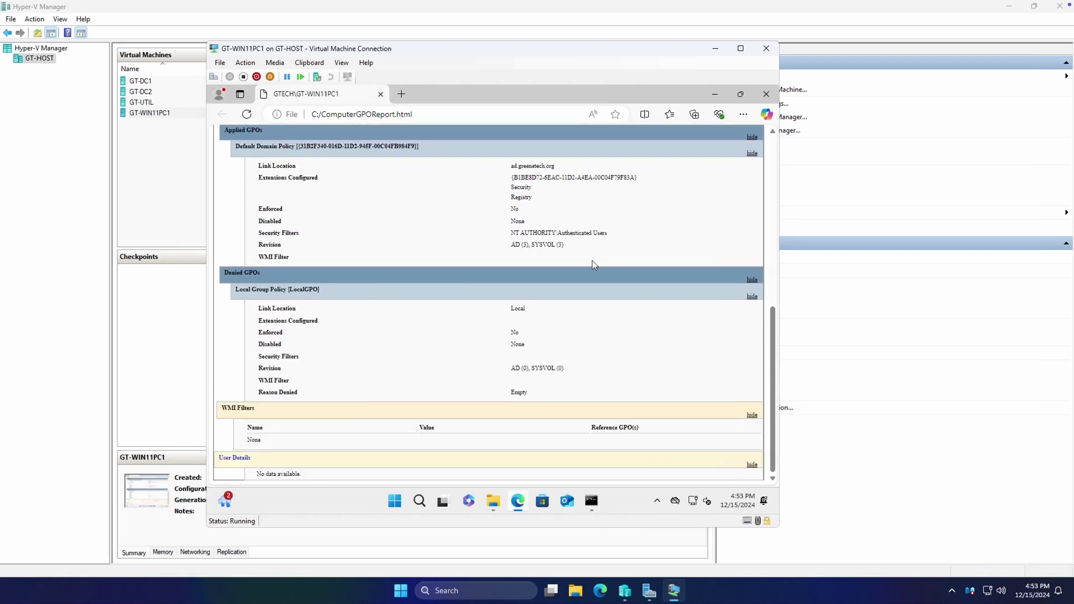
scroll(592, 260, "up", 1)
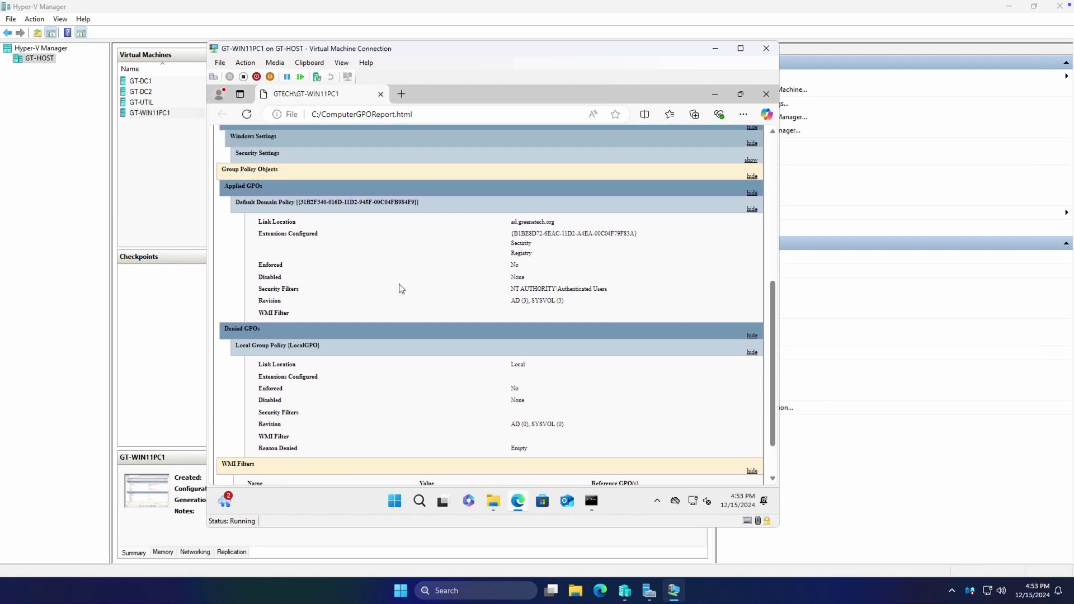
scroll(407, 282, "up", 5)
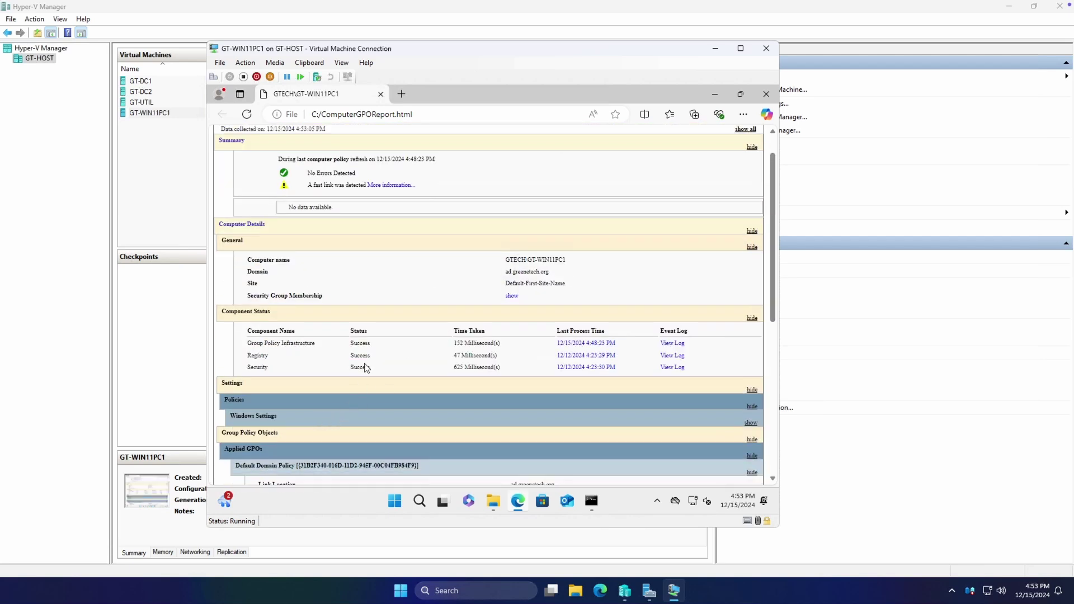
scroll(366, 367, "down", 5)
scroll(297, 168, "up", 1)
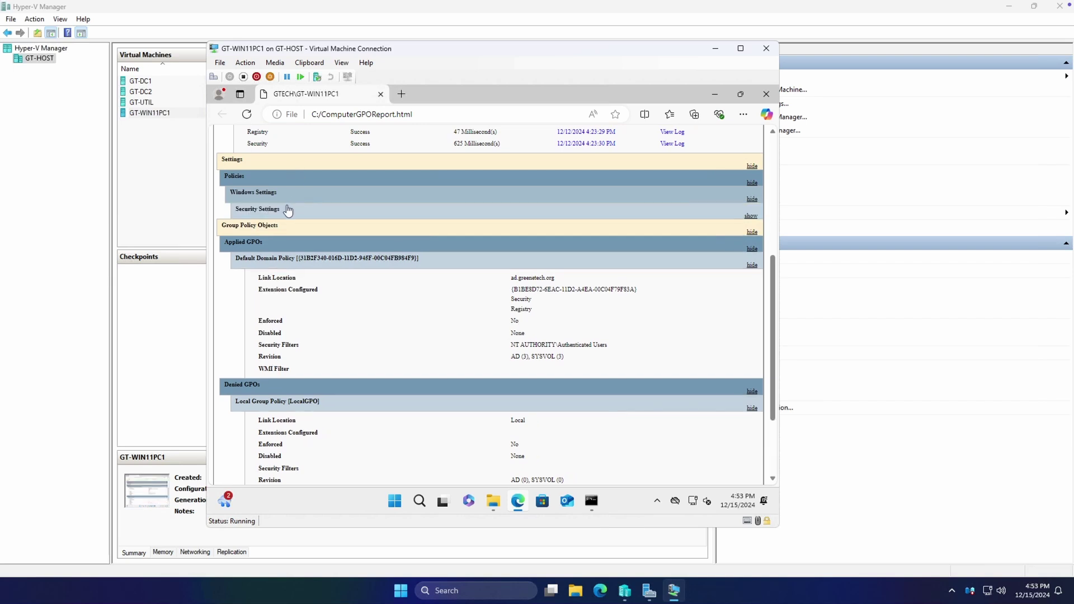
Expand the Security Settings, password policy and account lockout policy sections of the report
left_click(288, 210)
left_click(296, 232)
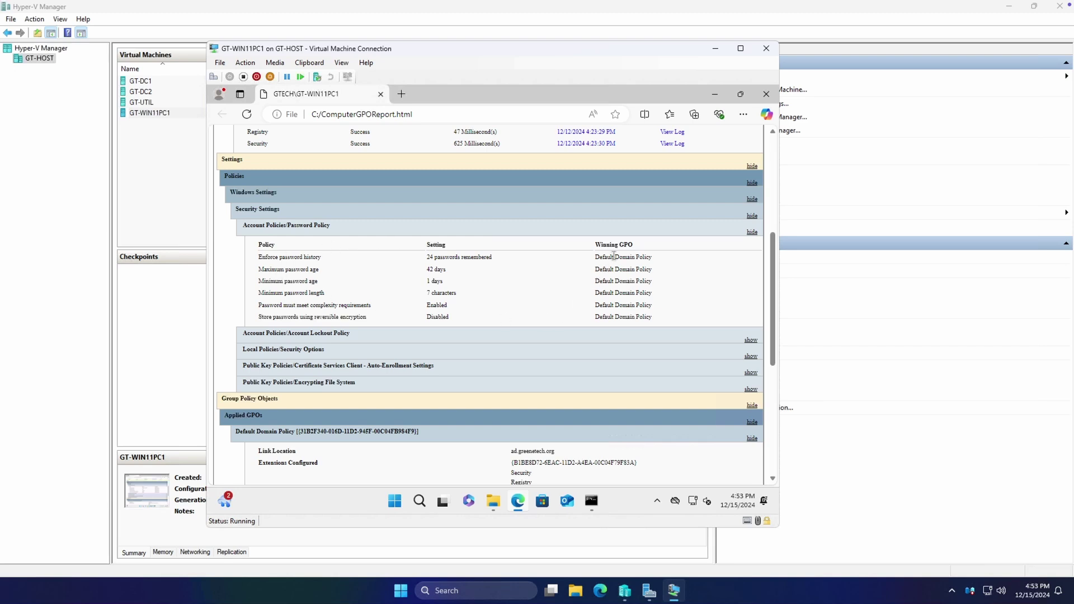
scroll(613, 263, "up", 5)
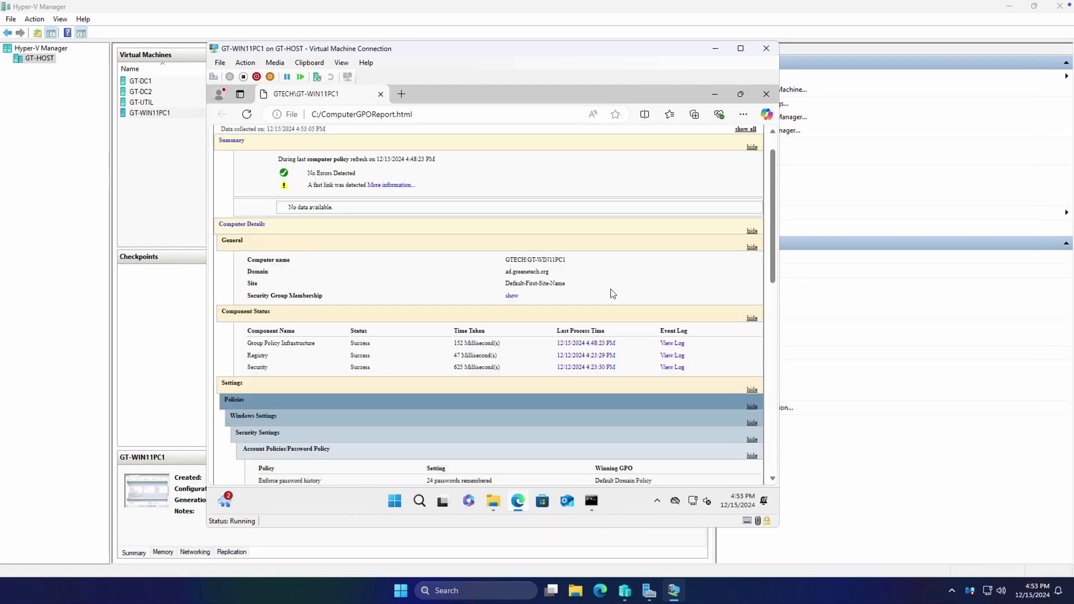
scroll(510, 230, "down", 5)
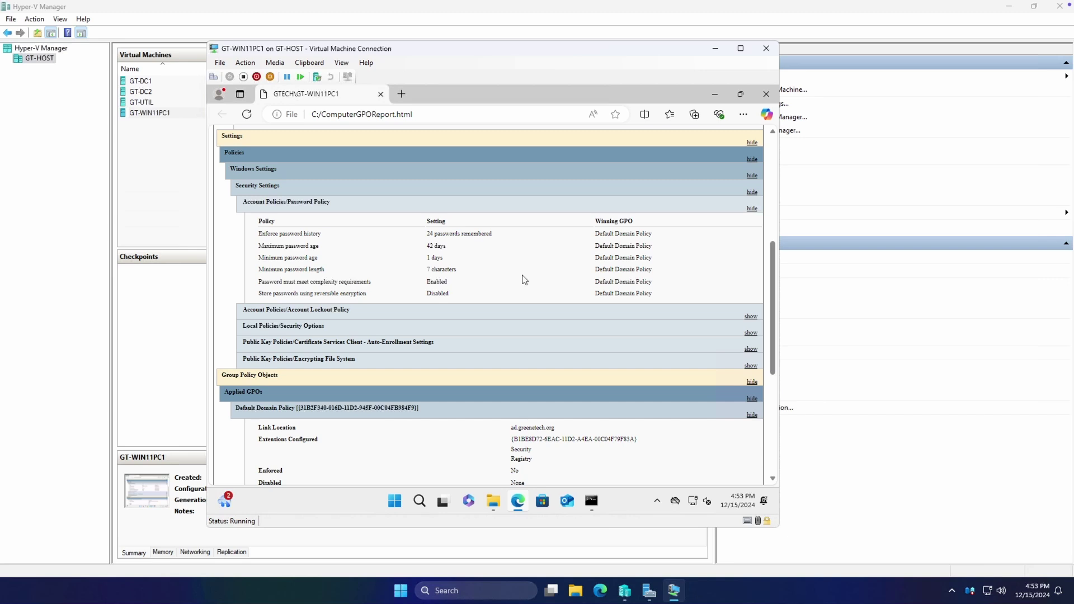
left_click(375, 312)
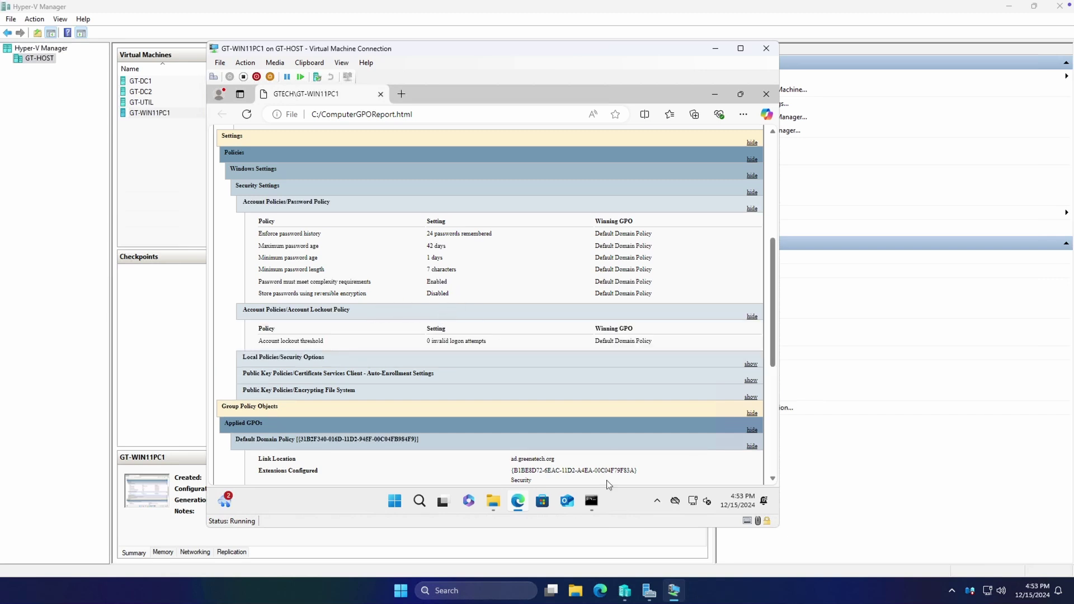
Expand Security Options, Network Access and certificate auto-enrollment details, then minimize Edge
mouse_move(592, 500)
left_click(347, 358)
left_click(326, 381)
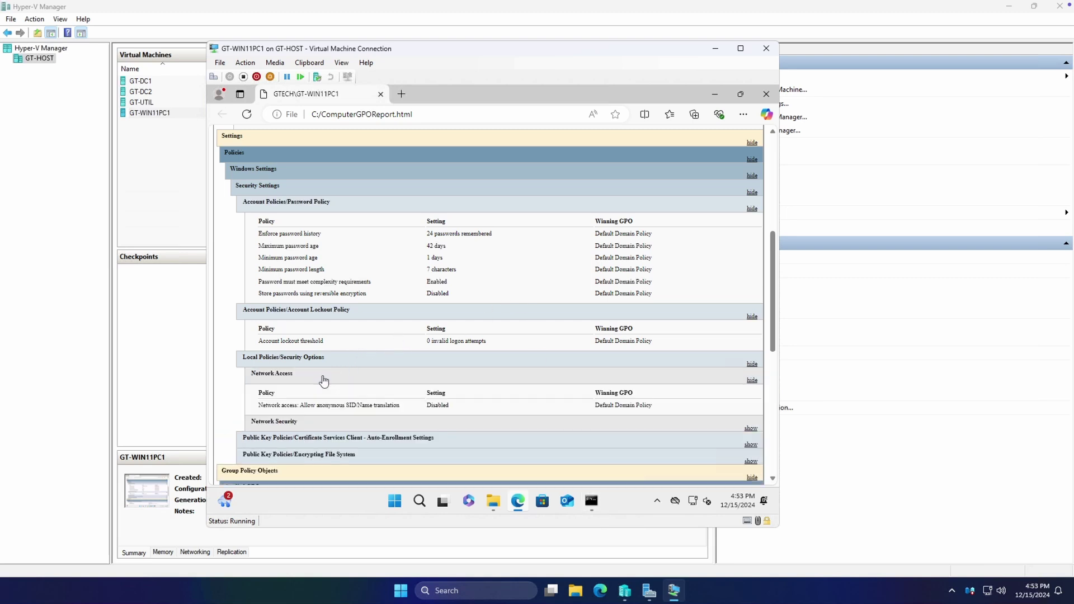
scroll(325, 375, "down", 3)
left_click(332, 271)
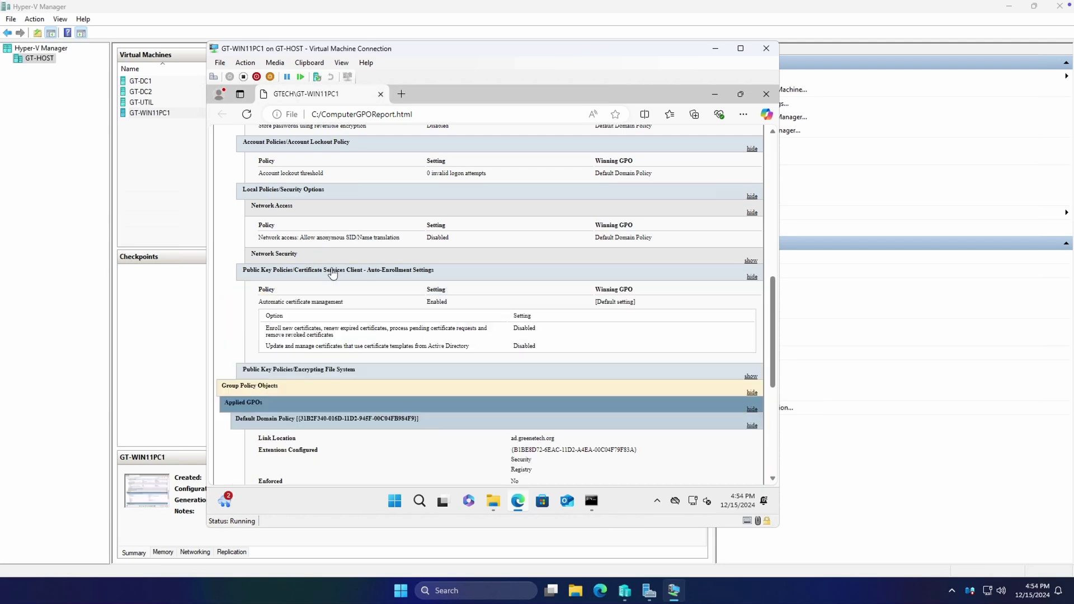
left_click(518, 502)
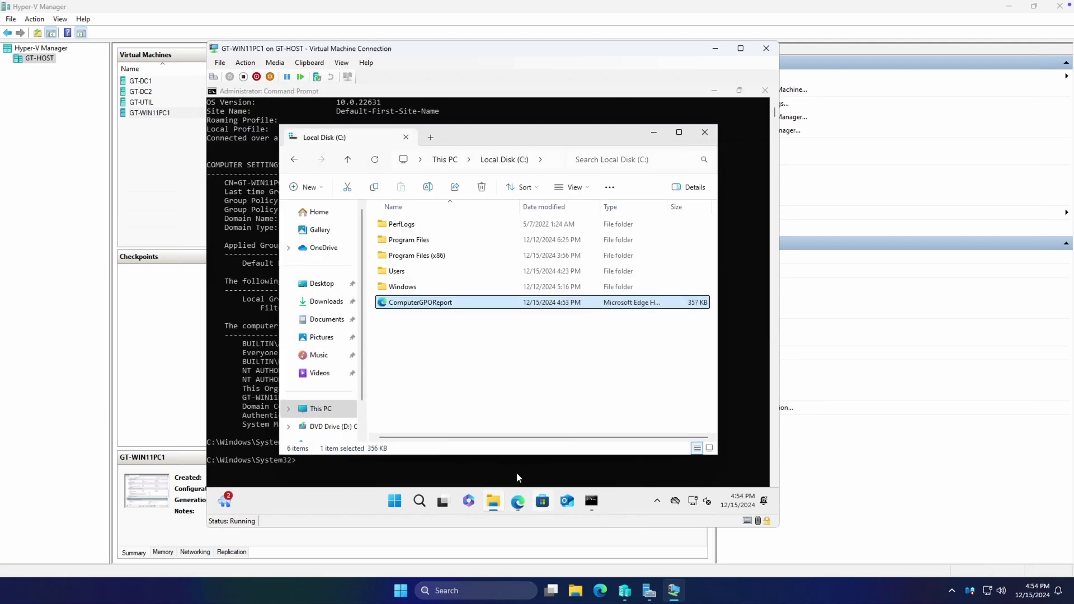
Open a new testuser Command Prompt and enter gpresult /h GPOUserReport.html
left_click(591, 501)
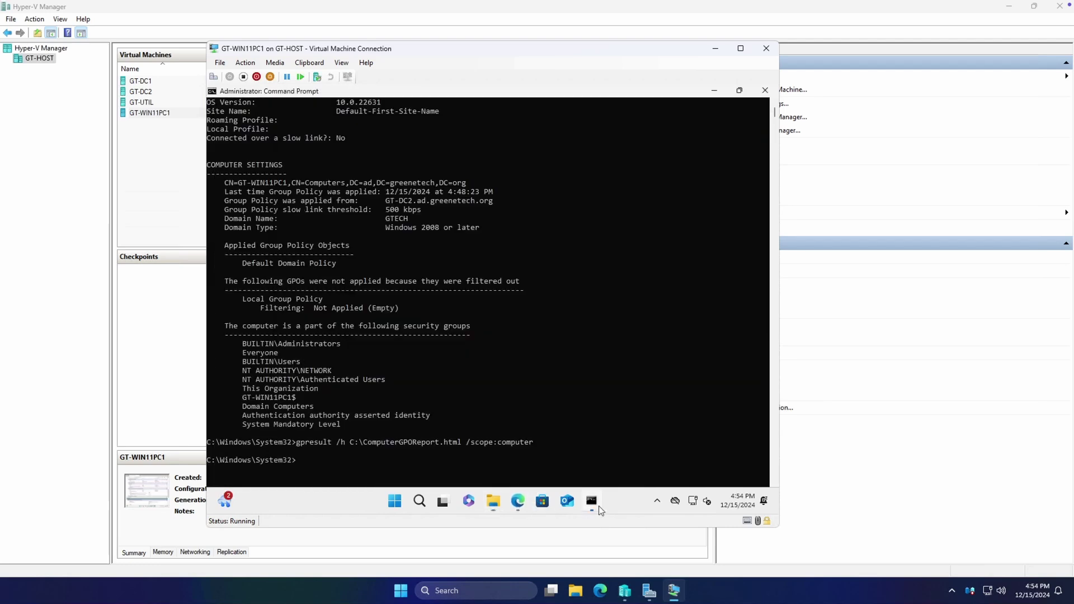
left_click(401, 503)
type("cmd")
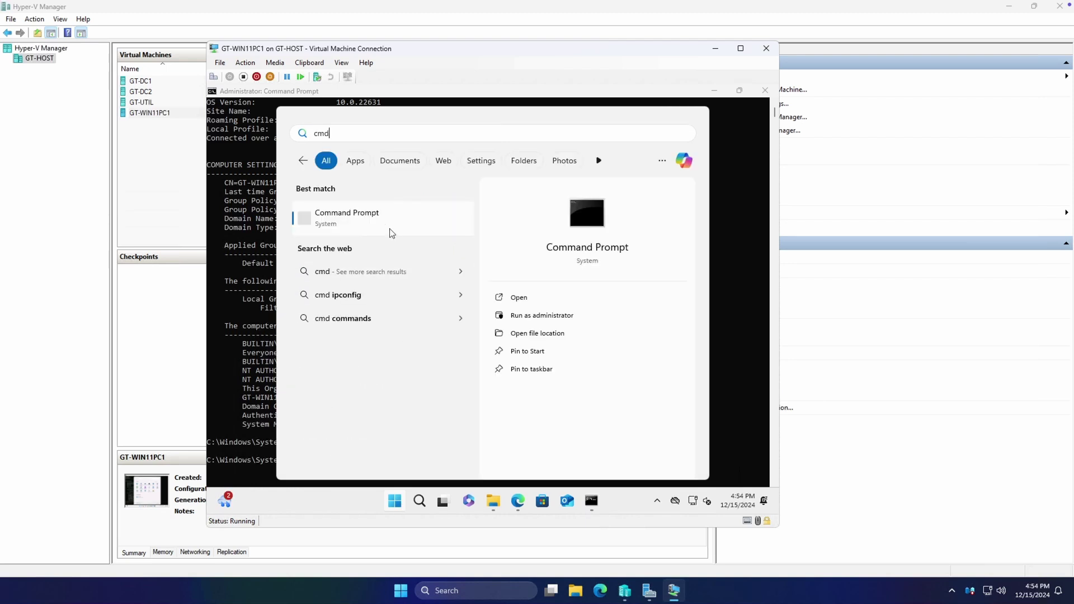
left_click(386, 218)
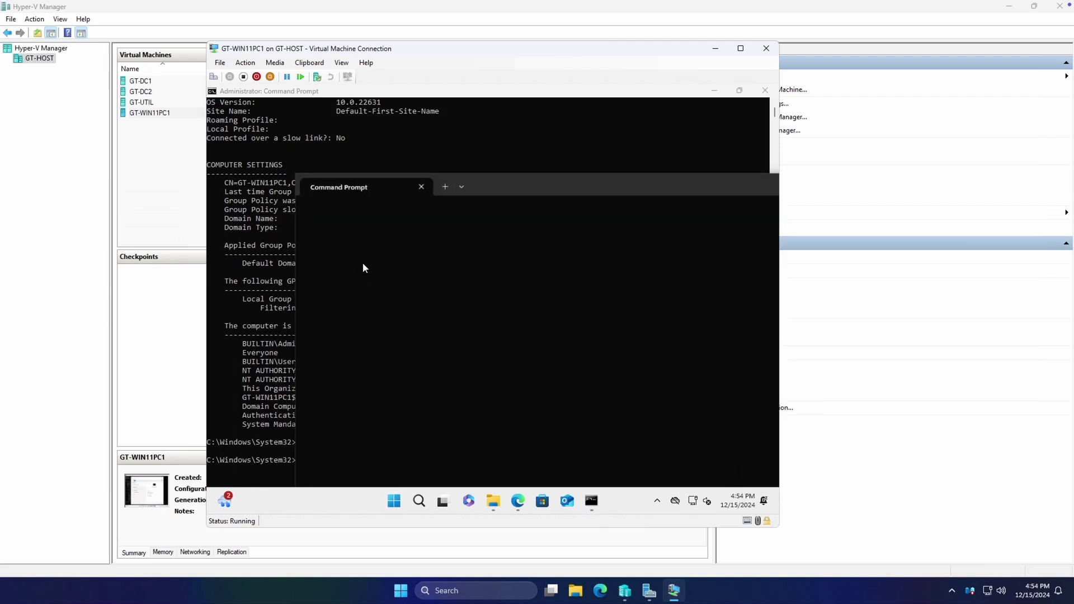
left_click_drag(456, 162, 446, 151)
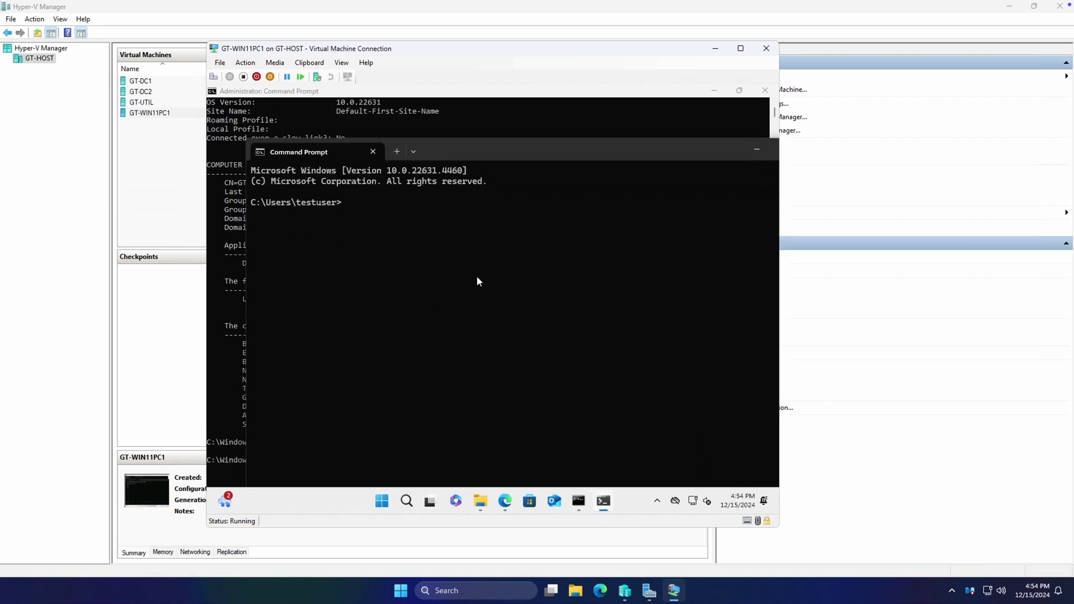
type("gpresult /h GPOUserReport.h")
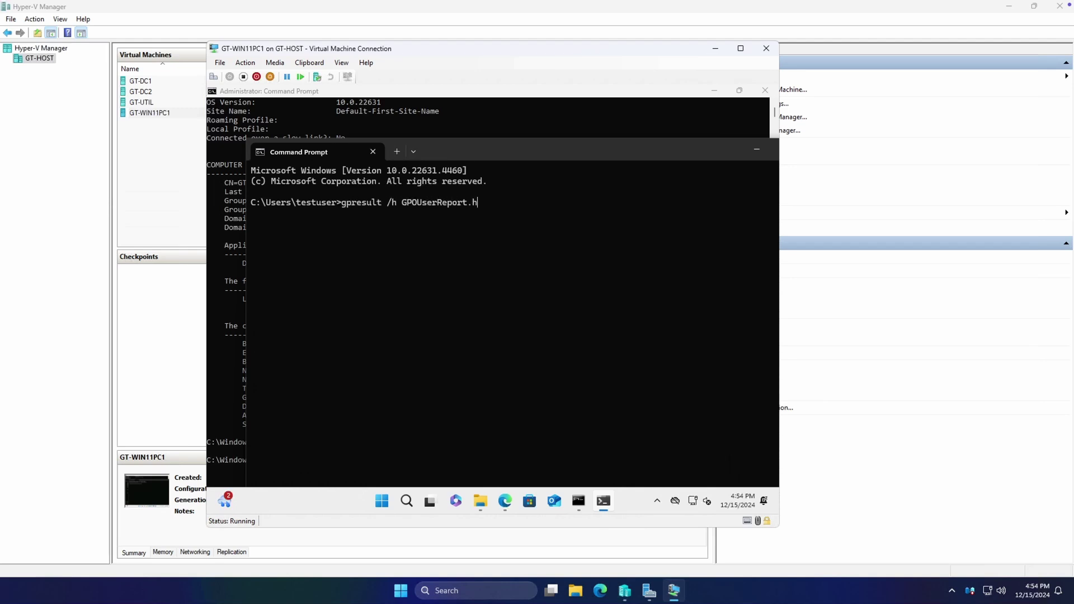
type("tml")
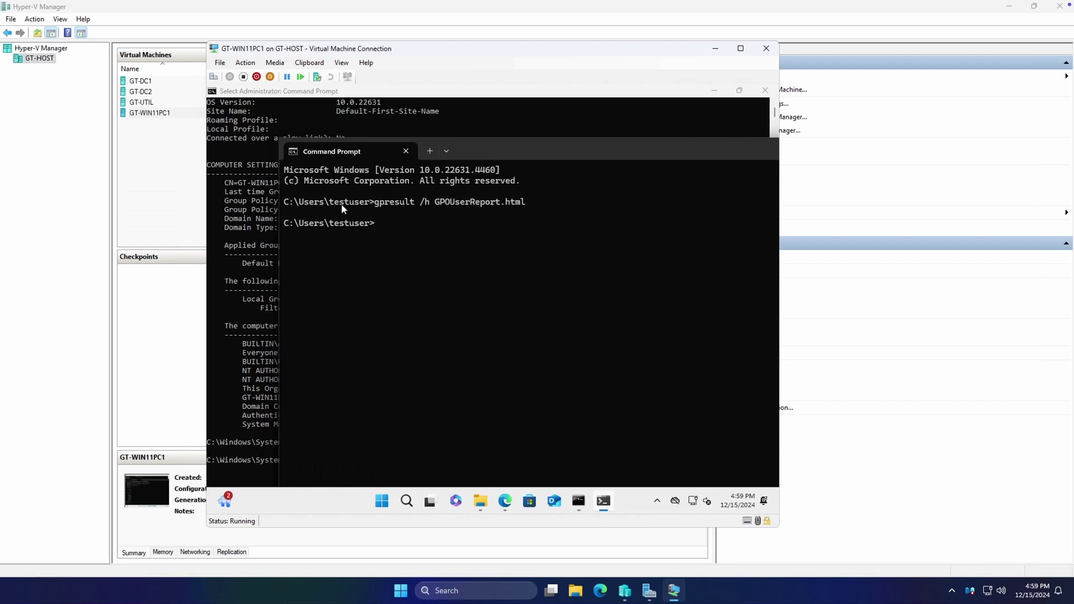
Open C:\Users\testuser\GPOUserReport.html from File Explorer in the browser
left_click_drag(331, 204, 372, 206)
key("ctrl+c")
left_click(480, 501)
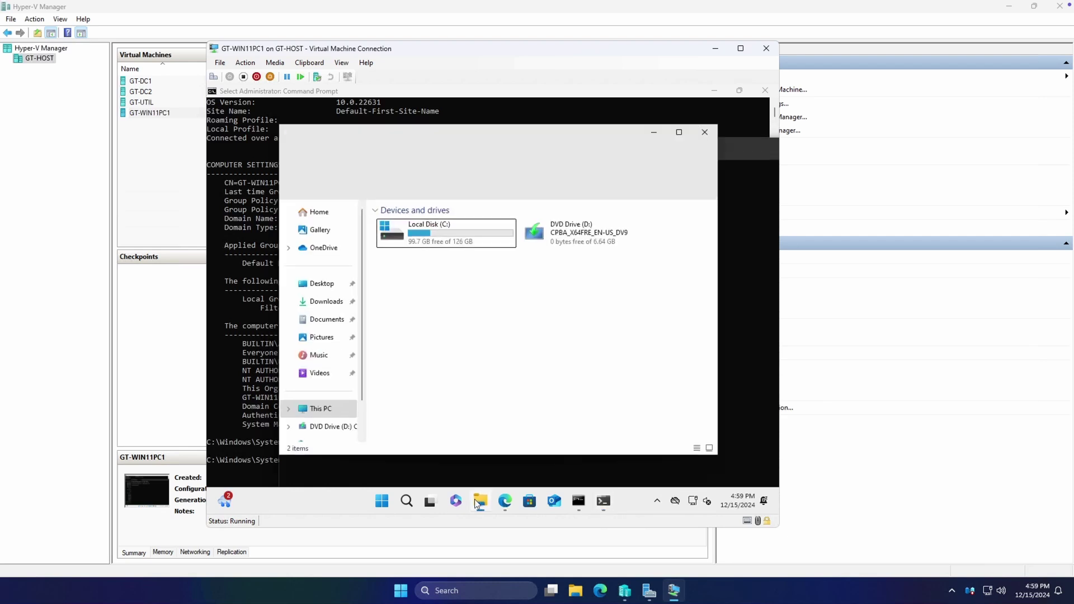
left_click(451, 240)
double_click(451, 240)
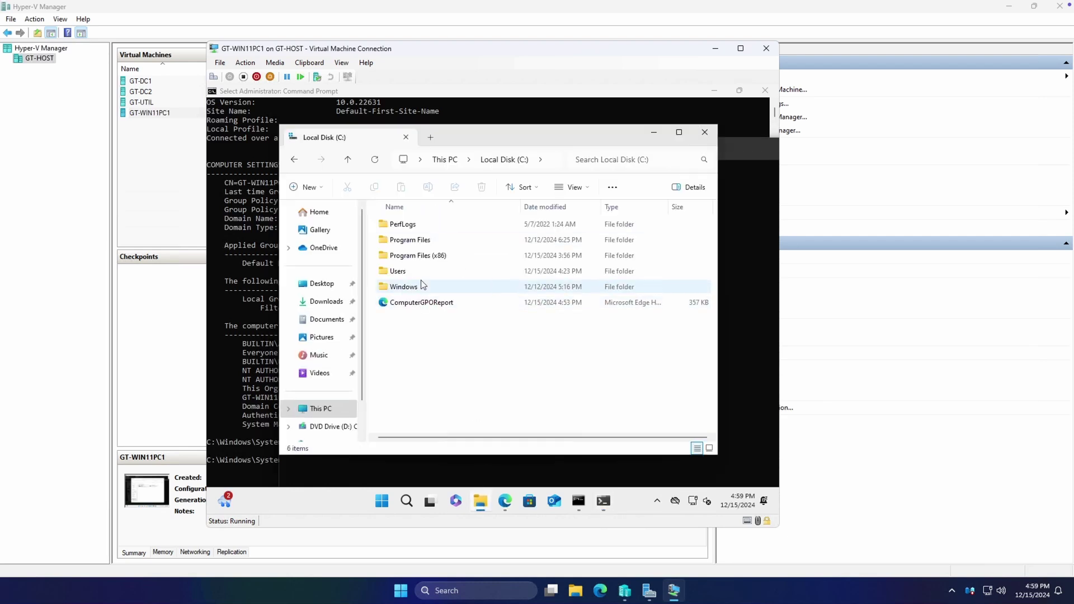
left_click(423, 274)
double_click(422, 274)
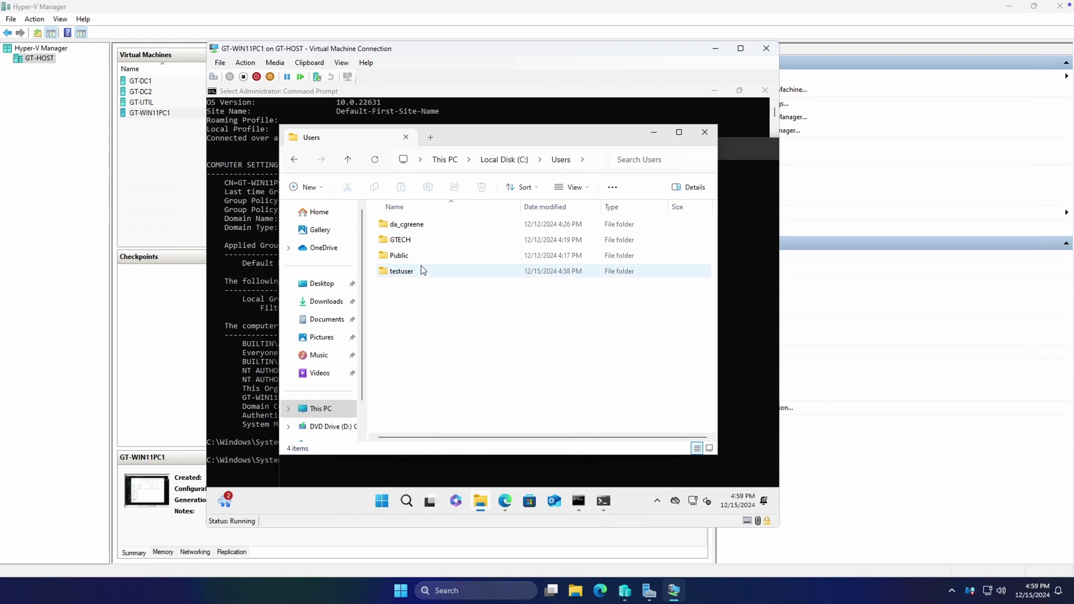
double_click(421, 272)
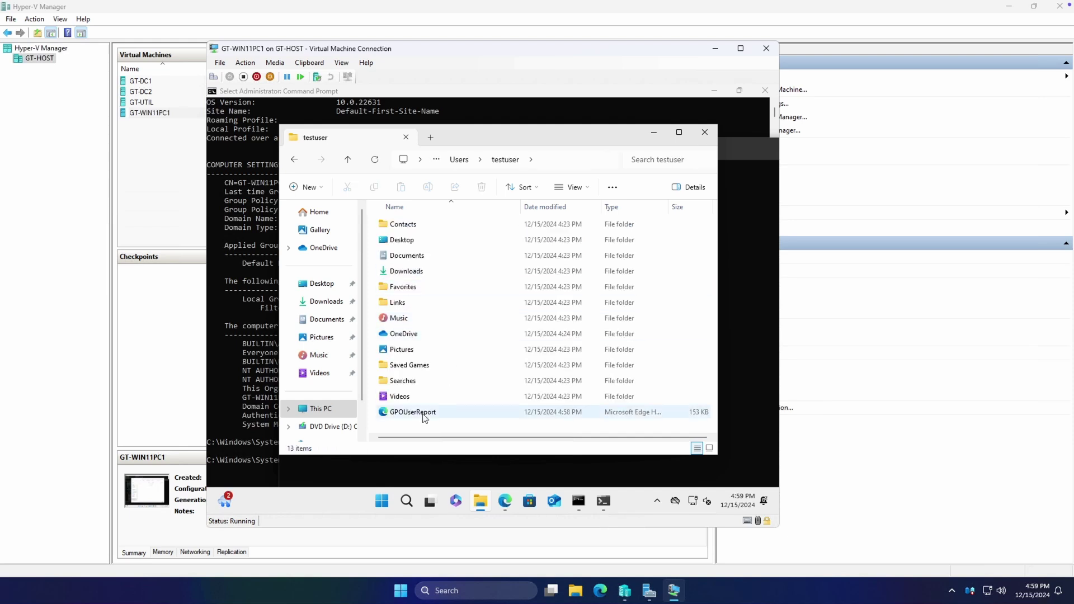
double_click(424, 417)
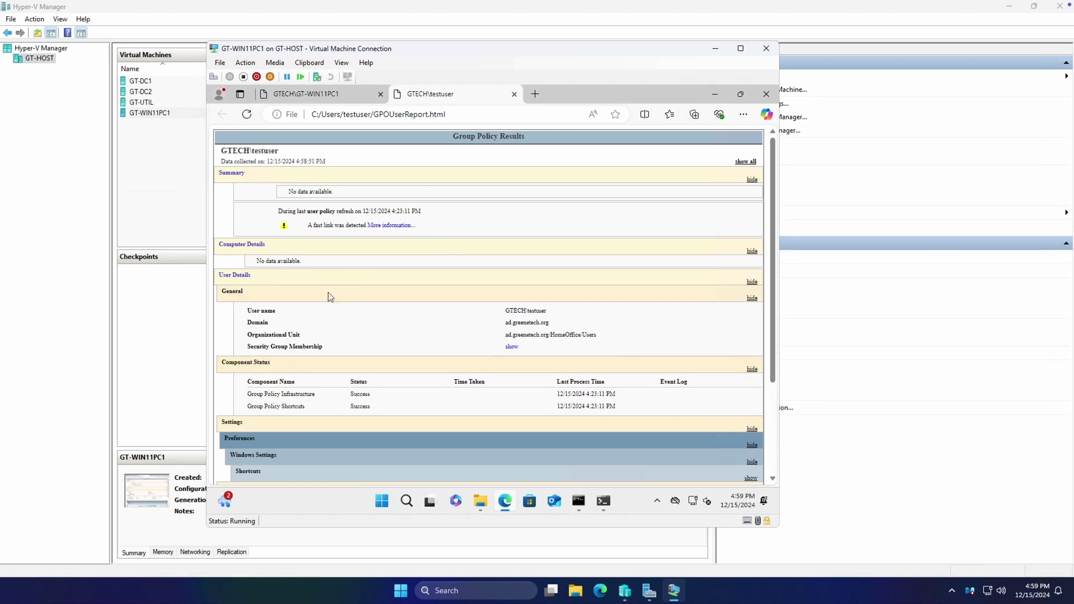
Expand Windows Settings, Shortcuts, the YouTube.url entry and the Shortcut for YouTube GPO details
scroll(456, 242, "down", 3)
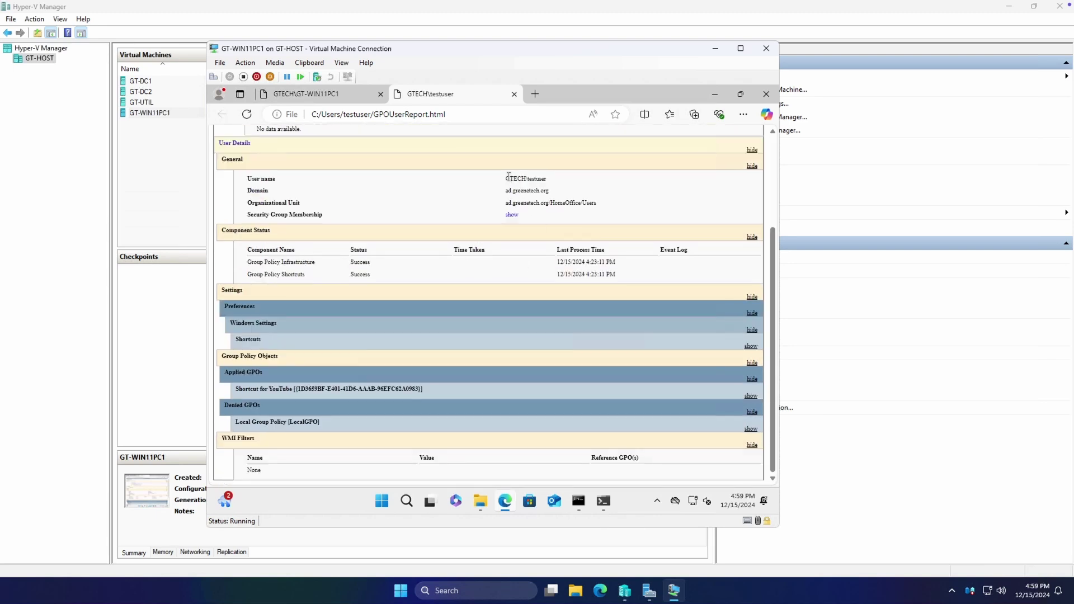
left_click(299, 326)
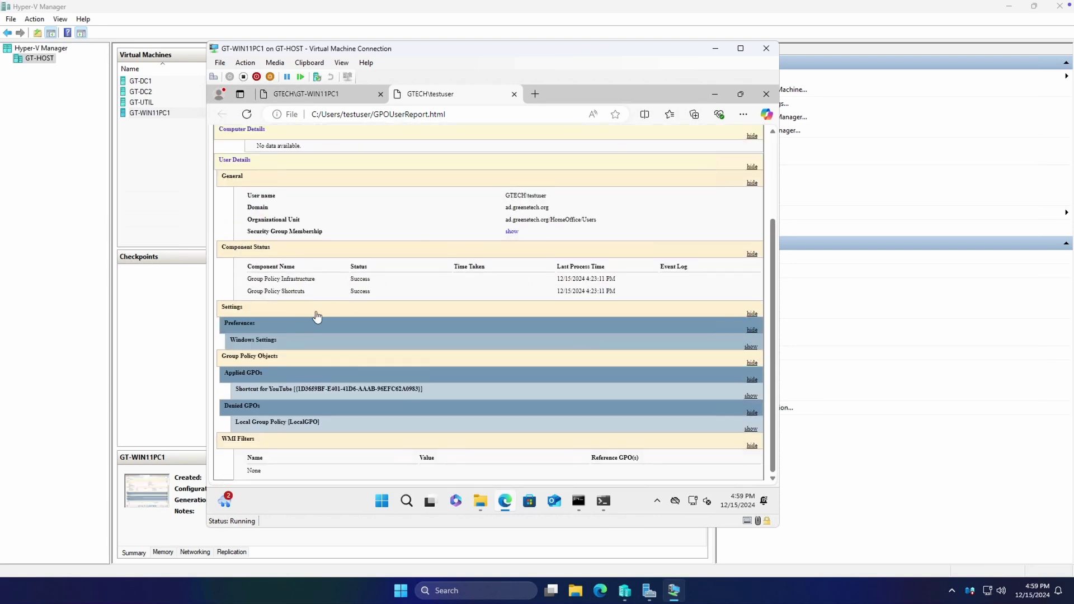
left_click(310, 343)
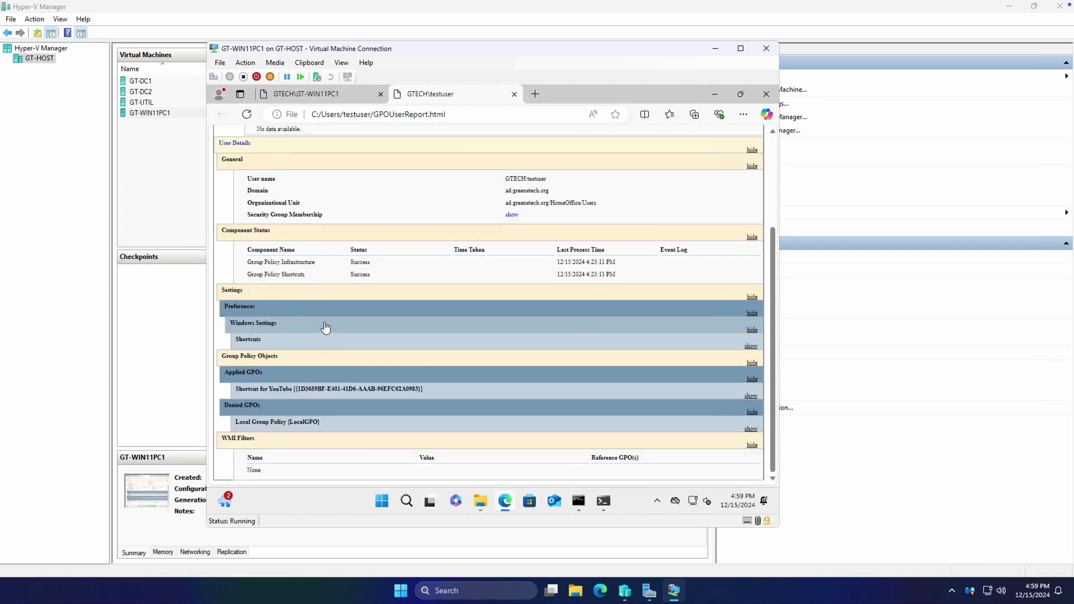
left_click(296, 347)
left_click(355, 358)
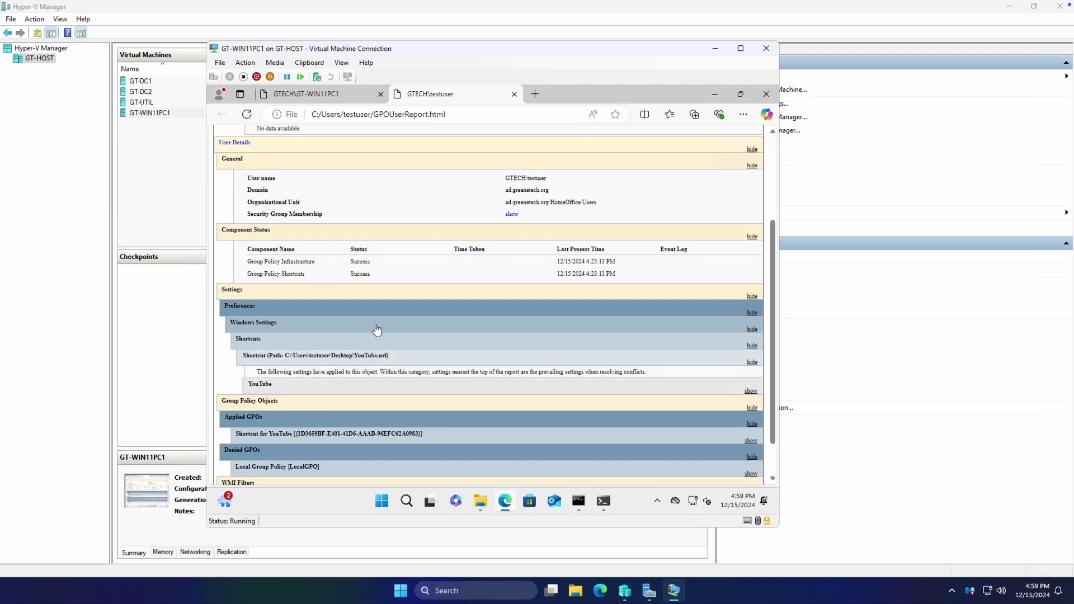
scroll(377, 328, "down", 1)
scroll(299, 339, "down", 1)
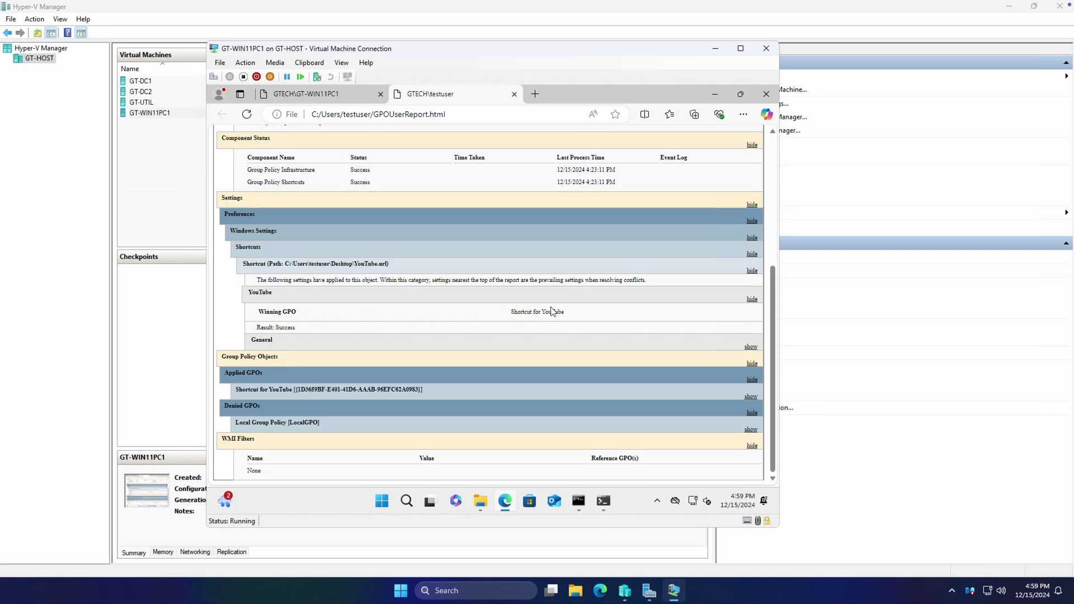
left_click(340, 390)
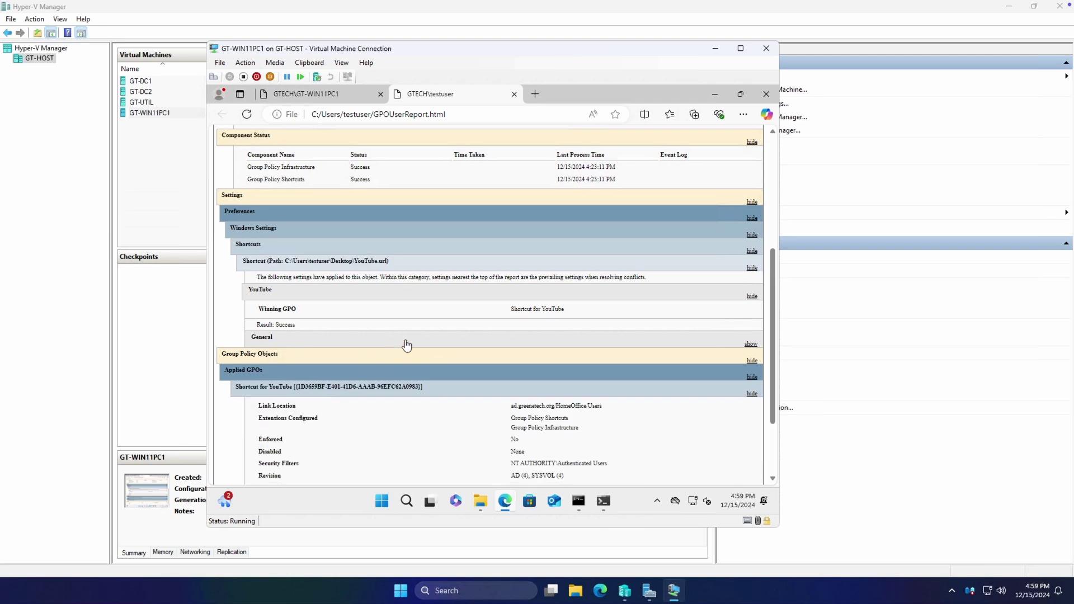
scroll(407, 343, "down", 2)
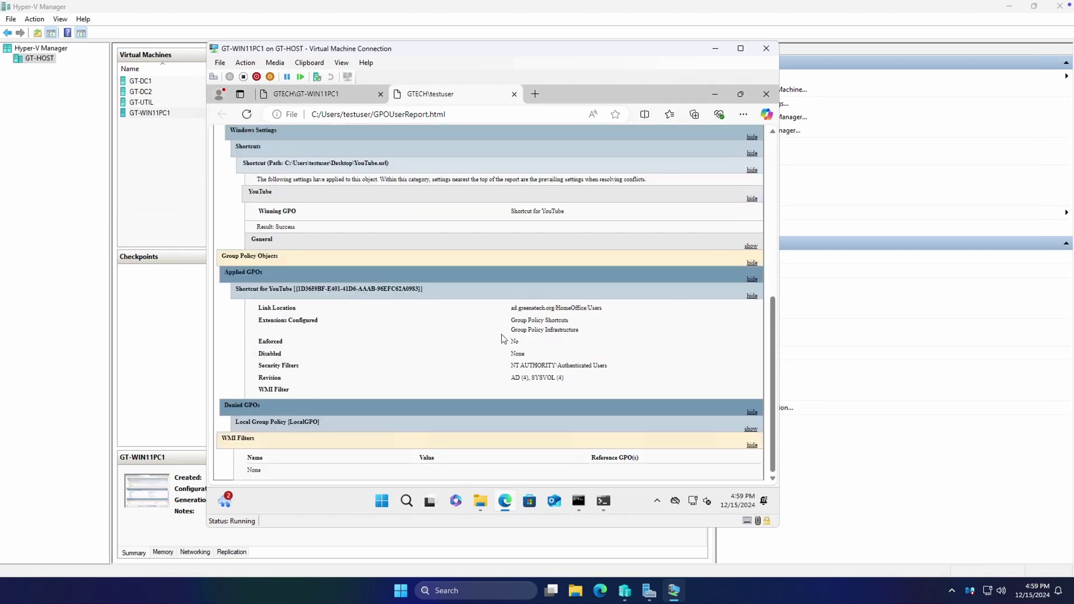
scroll(524, 369, "up", 6)
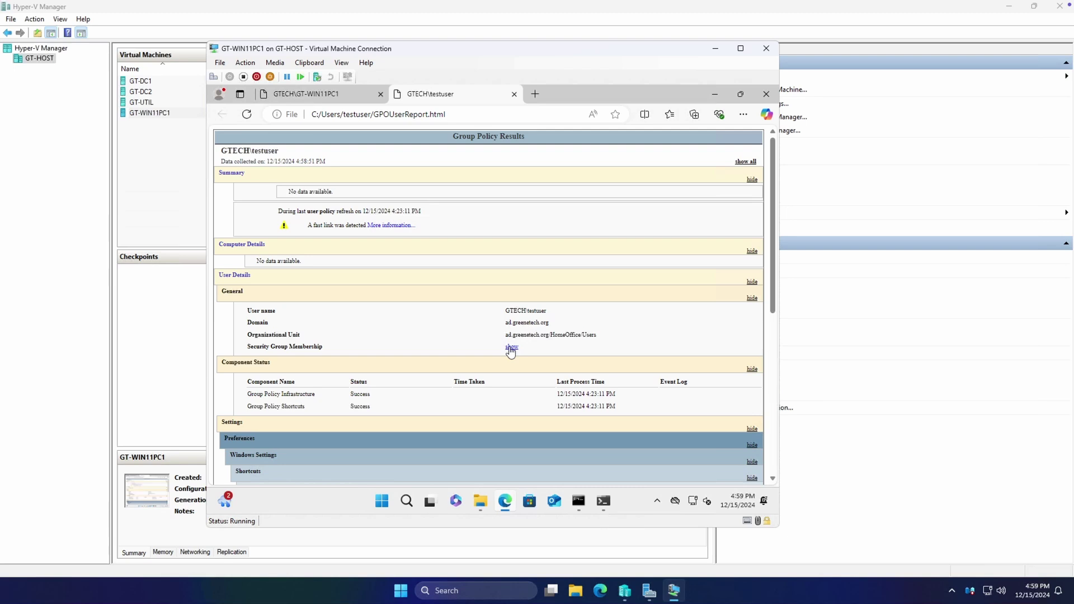
left_click(578, 502)
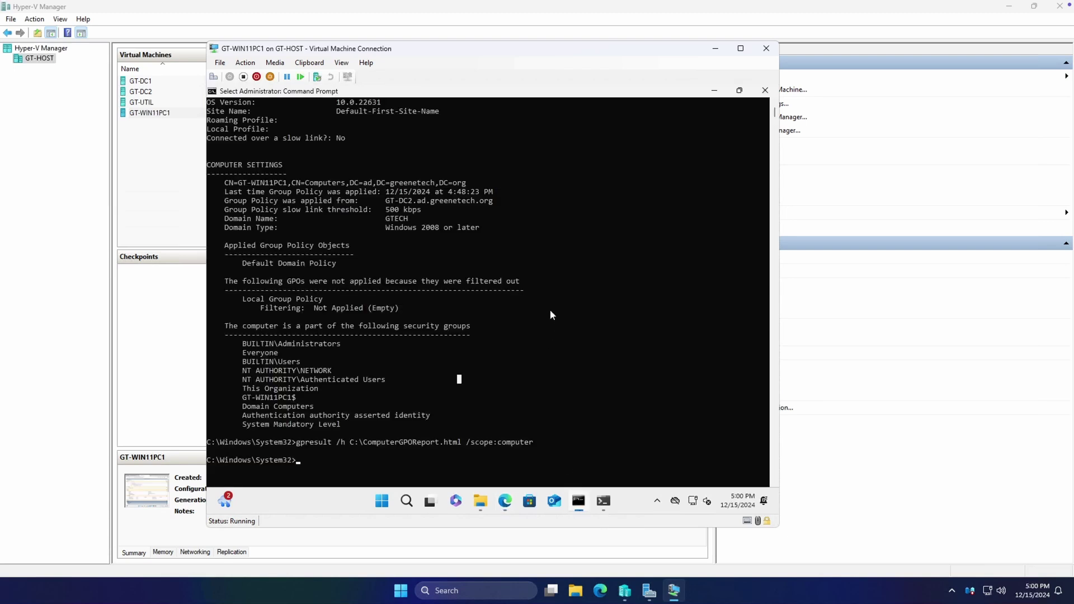